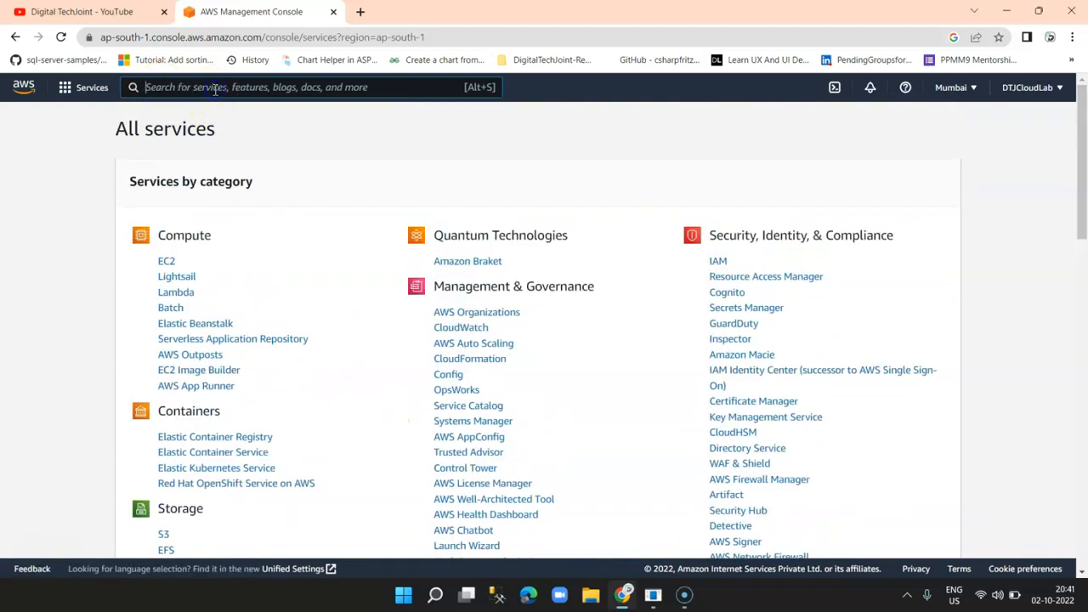
Search the AWS services for s3 and open the S3 service
{"action": "type", "text": "s"}
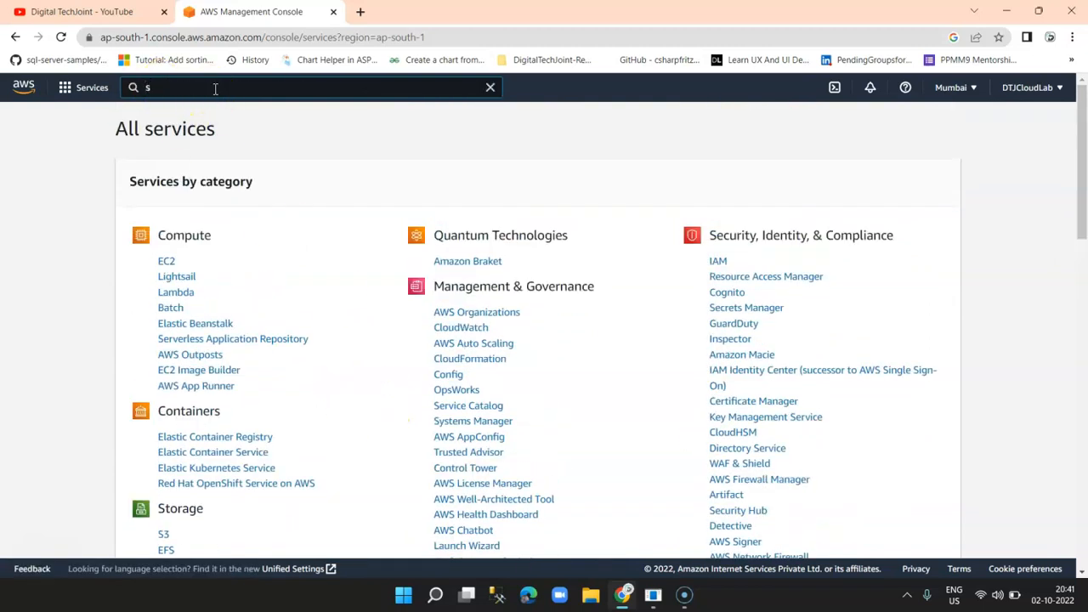
{"action": "type", "text": "3"}
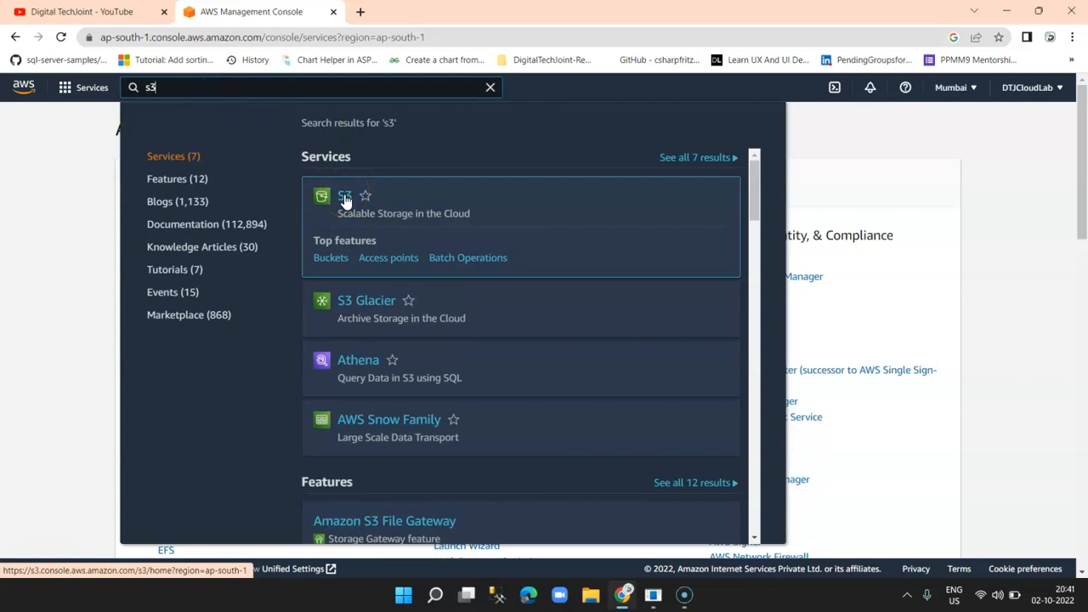
{"action": "left_click", "coordinate": [345, 198]}
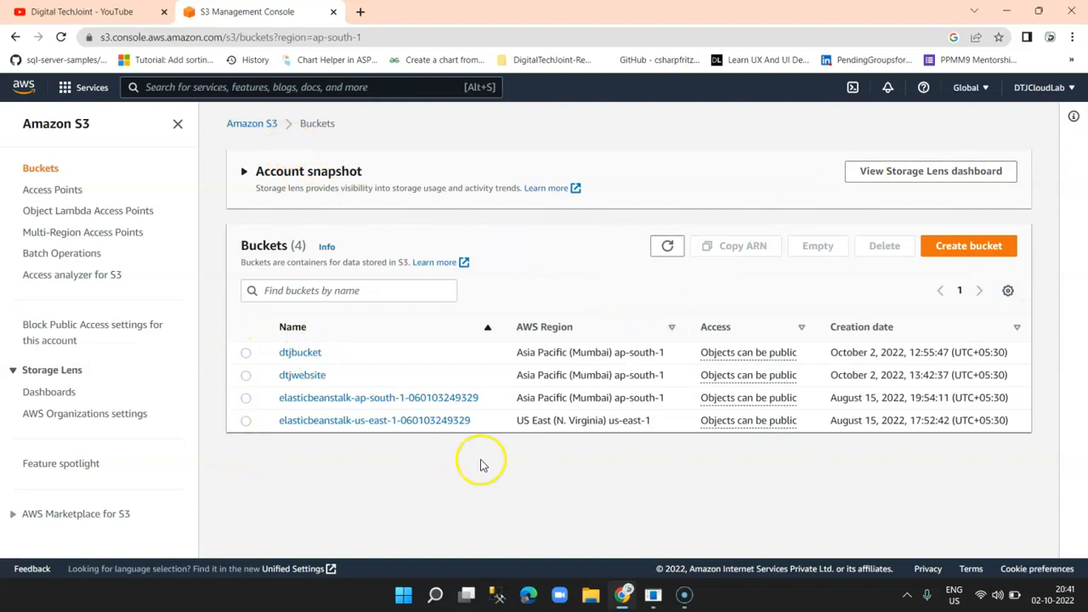
Empty the dtjwebsite bucket, confirming with "permanently delete", and return to the bucket list
{"action": "left_click", "coordinate": [245, 374]}
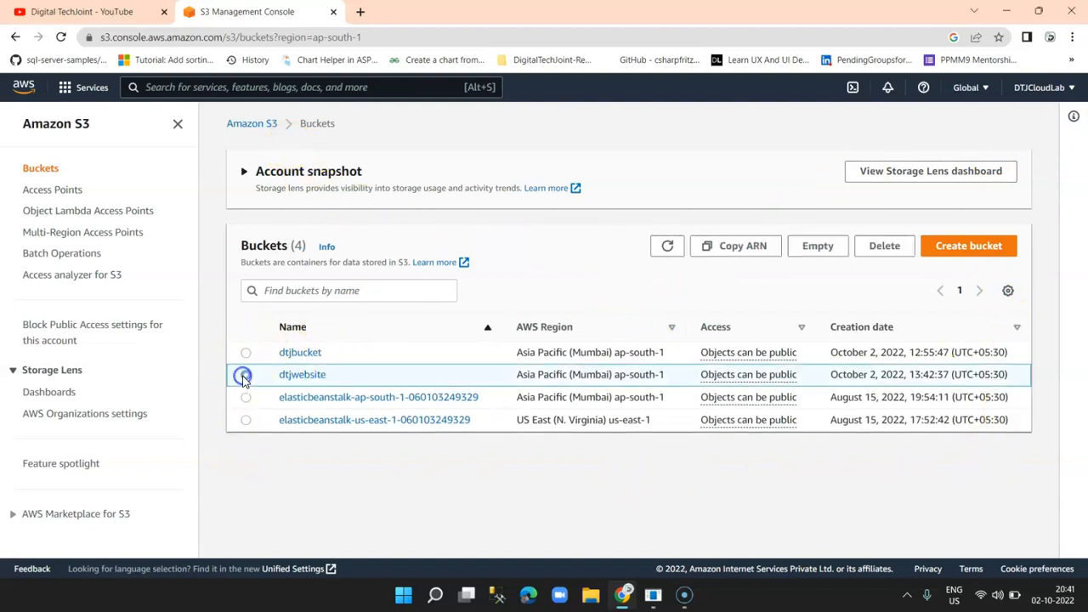
{"action": "left_click", "coordinate": [817, 246]}
{"action": "left_click", "coordinate": [262, 459]}
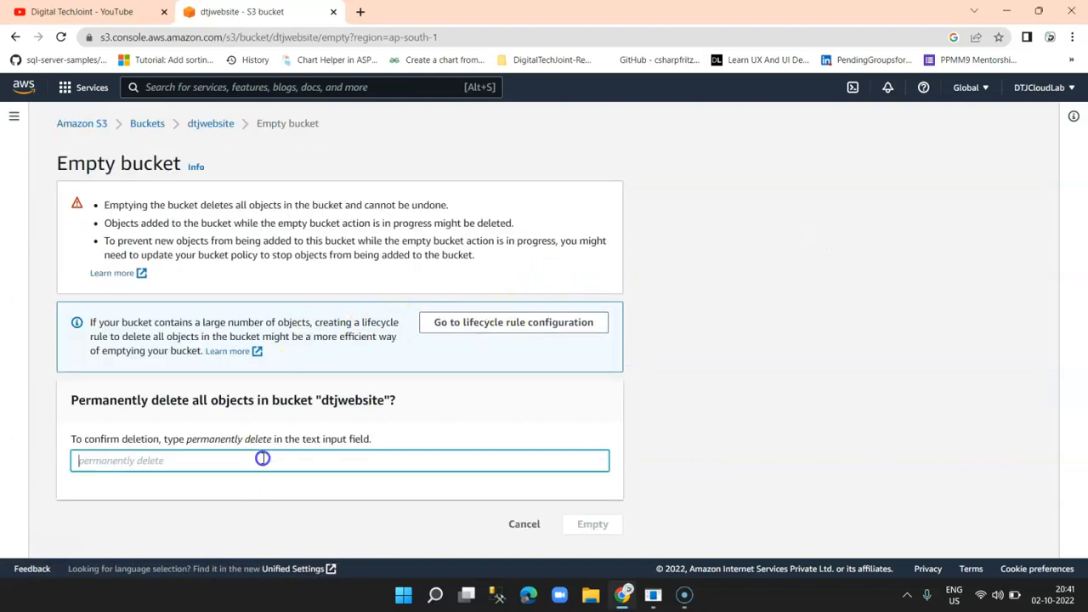
{"action": "type", "text": "permanently deletently delete"}
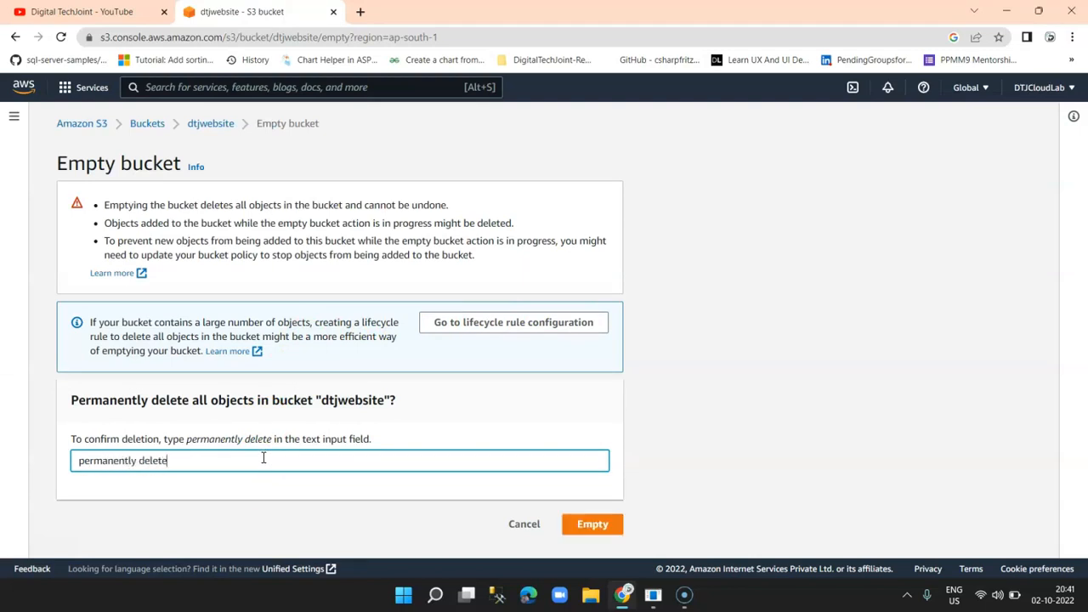
{"action": "left_click", "coordinate": [610, 523]}
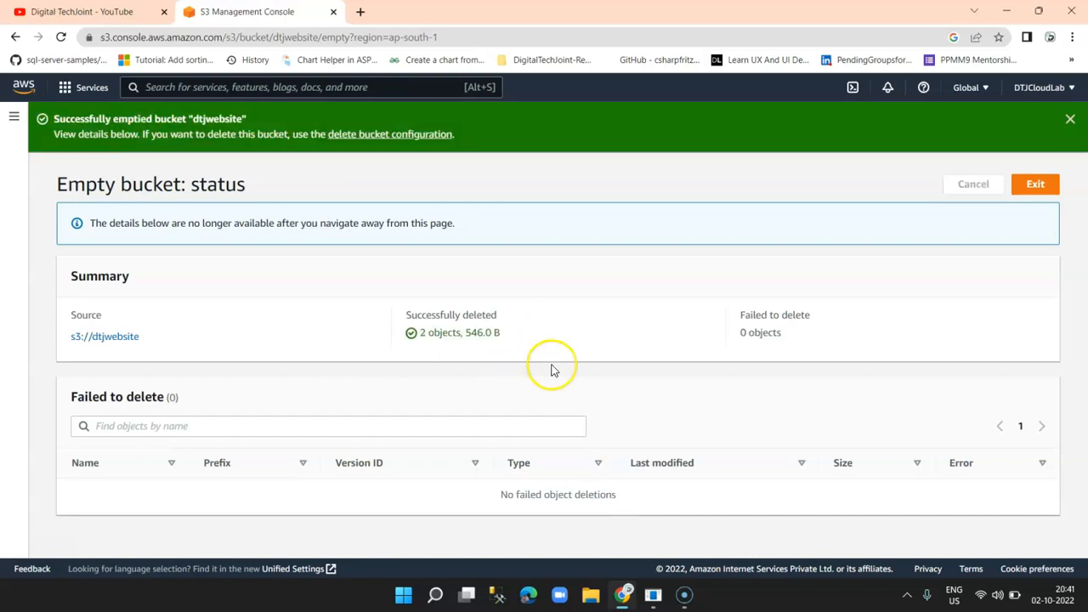
{"action": "left_click", "coordinate": [1035, 183]}
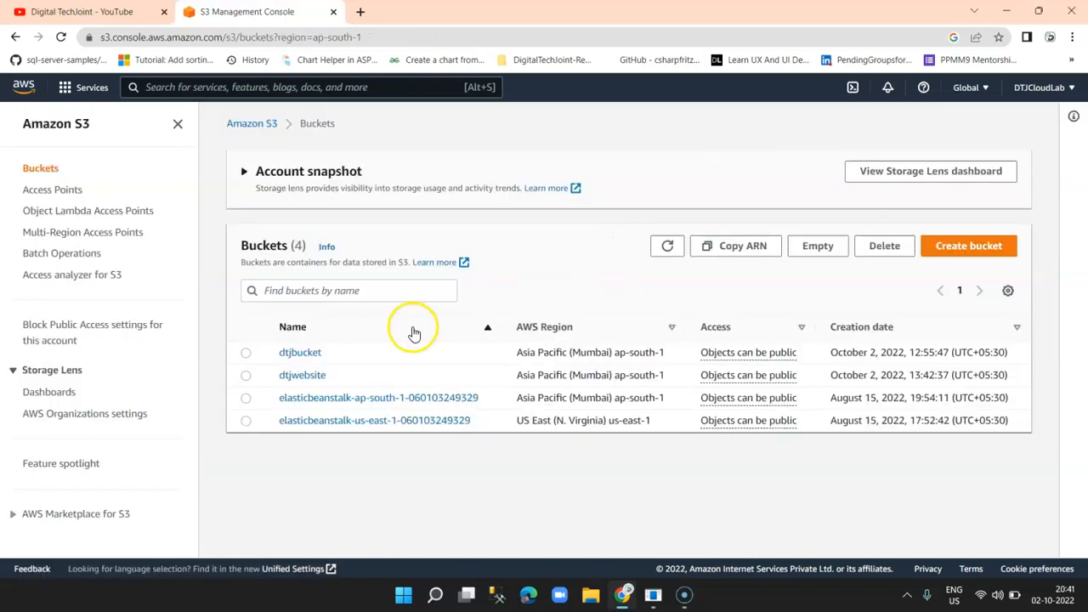
Delete the dtjwebsite bucket, confirming with its name
{"action": "left_click", "coordinate": [246, 375]}
{"action": "left_click", "coordinate": [882, 247]}
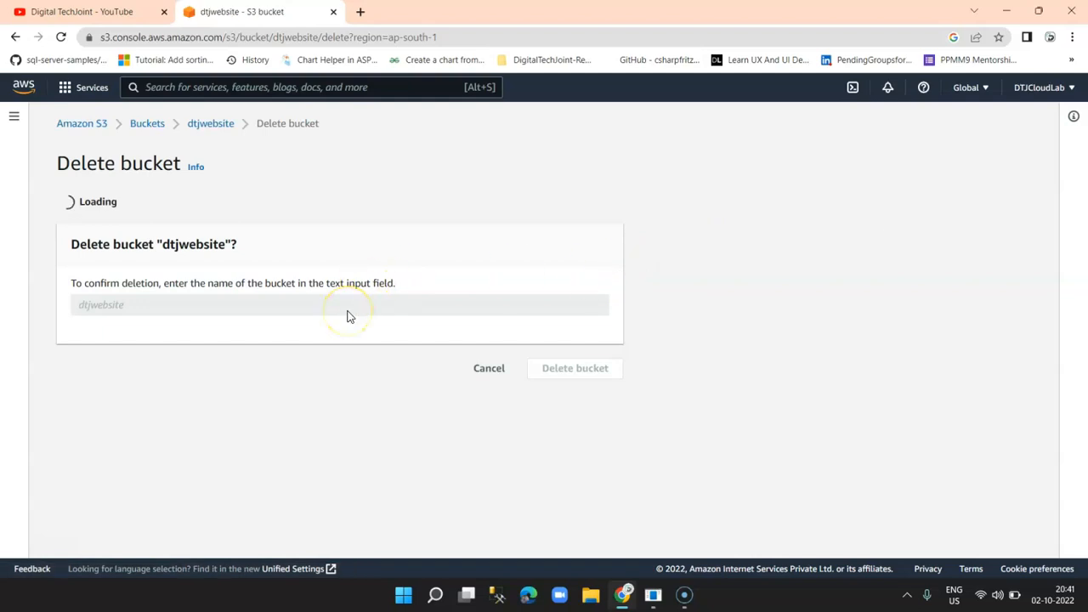
{"action": "left_click", "coordinate": [274, 382]}
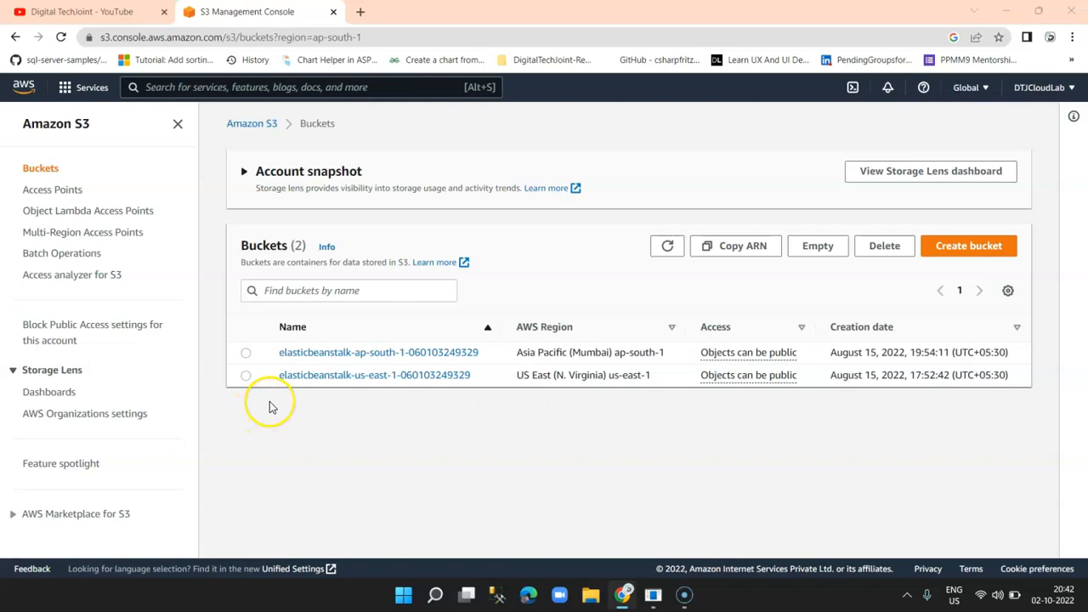
Examine the console's region selector for the S3 service
{"action": "left_click", "coordinate": [983, 250]}
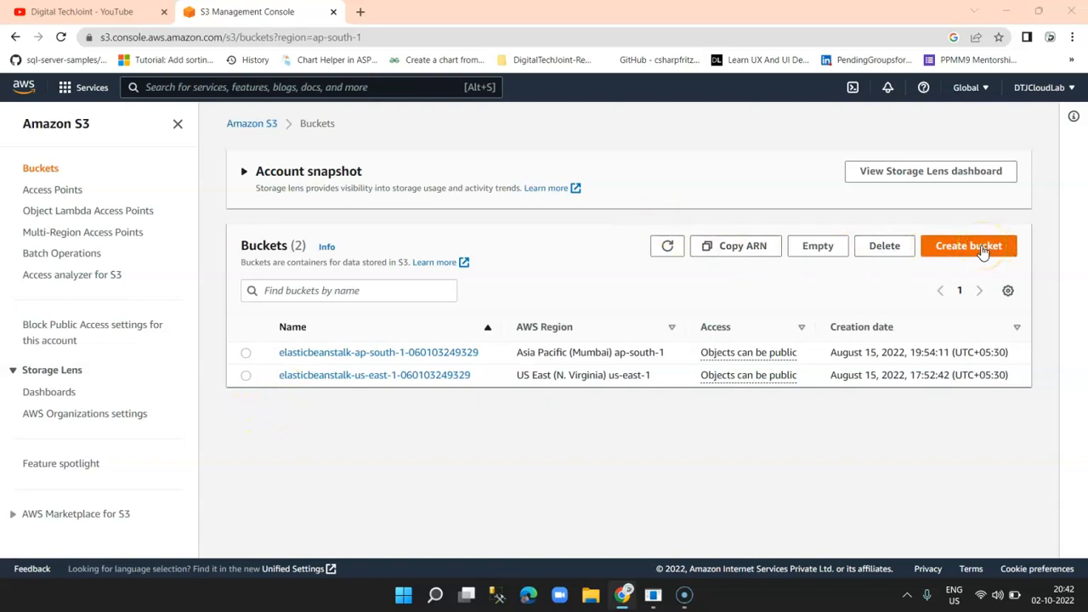
{"action": "left_click", "coordinate": [976, 90]}
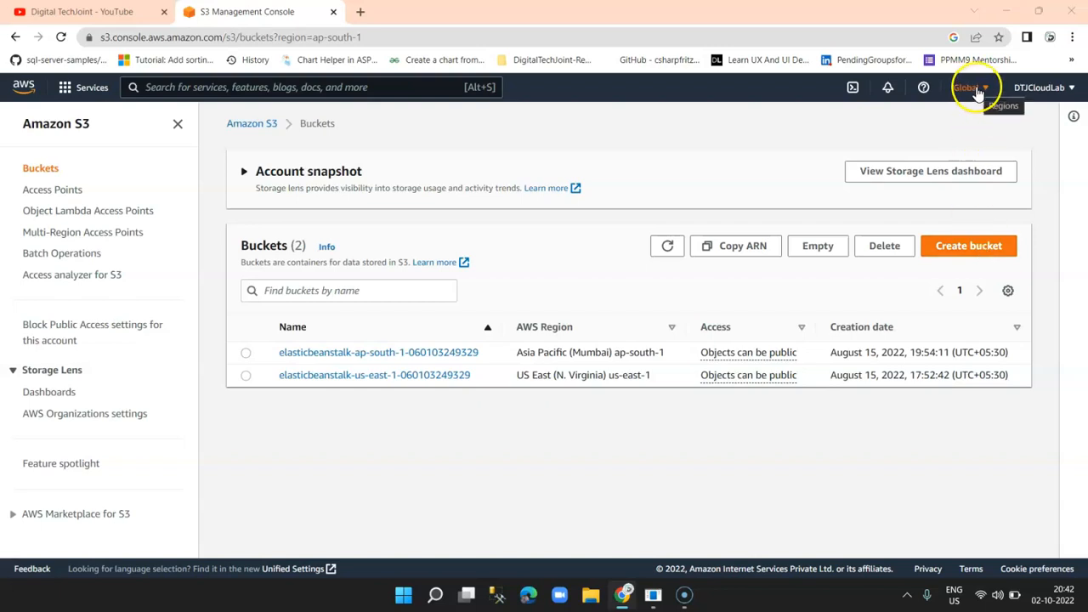
{"action": "left_click", "coordinate": [983, 96]}
{"action": "scroll", "coordinate": [954, 284], "scroll_direction": "down", "scroll_amount": 3}
{"action": "scroll", "coordinate": [948, 284], "scroll_direction": "up", "scroll_amount": 3}
{"action": "left_click", "coordinate": [717, 121]}
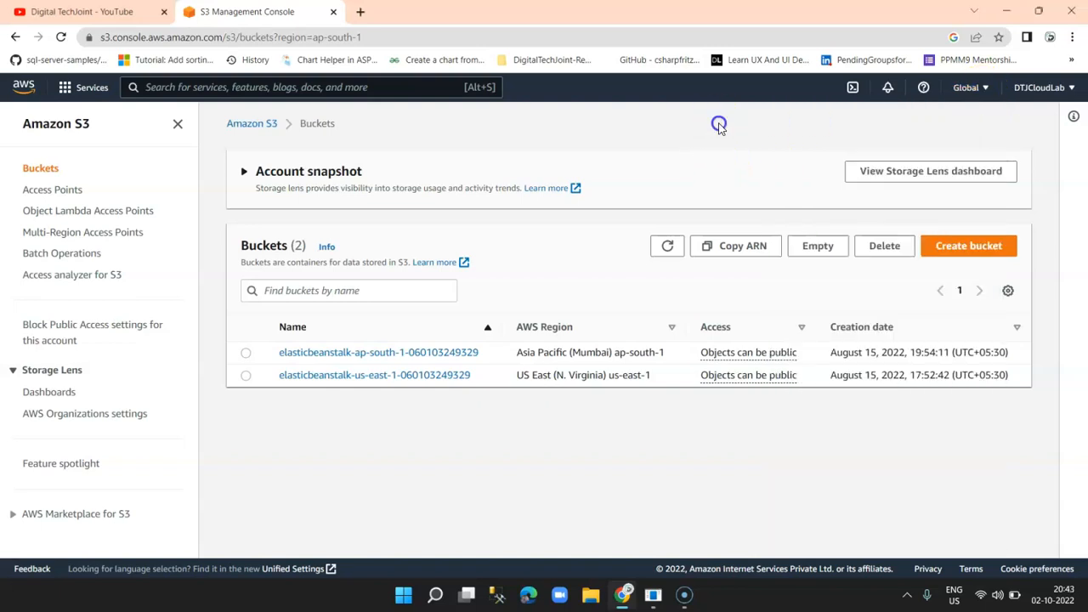
Start creating a new bucket and read the naming rule for the bucket name
{"action": "left_click", "coordinate": [964, 256]}
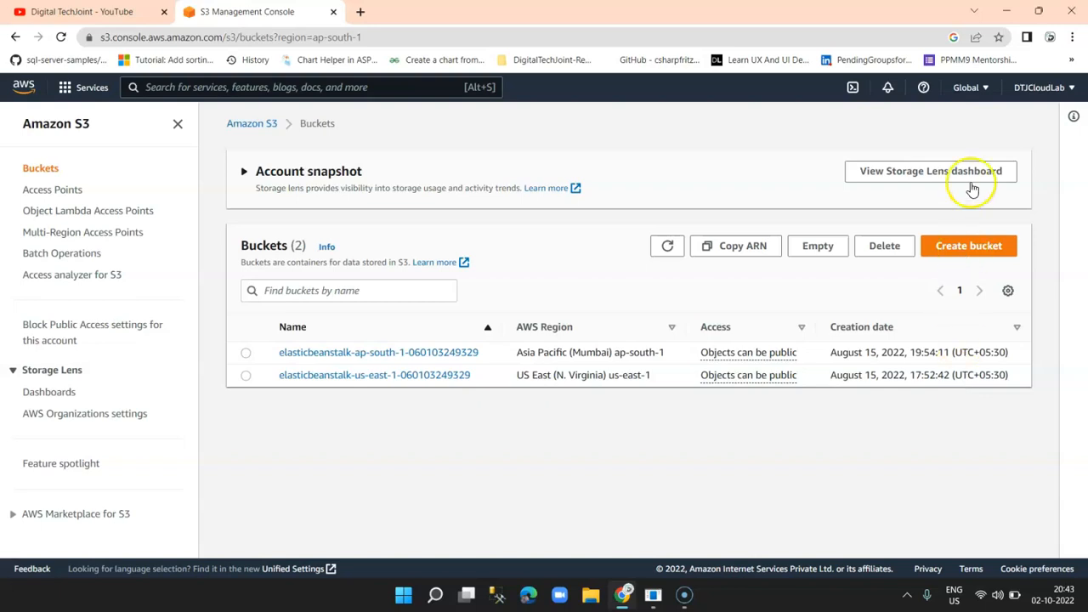
{"action": "left_click", "coordinate": [962, 247]}
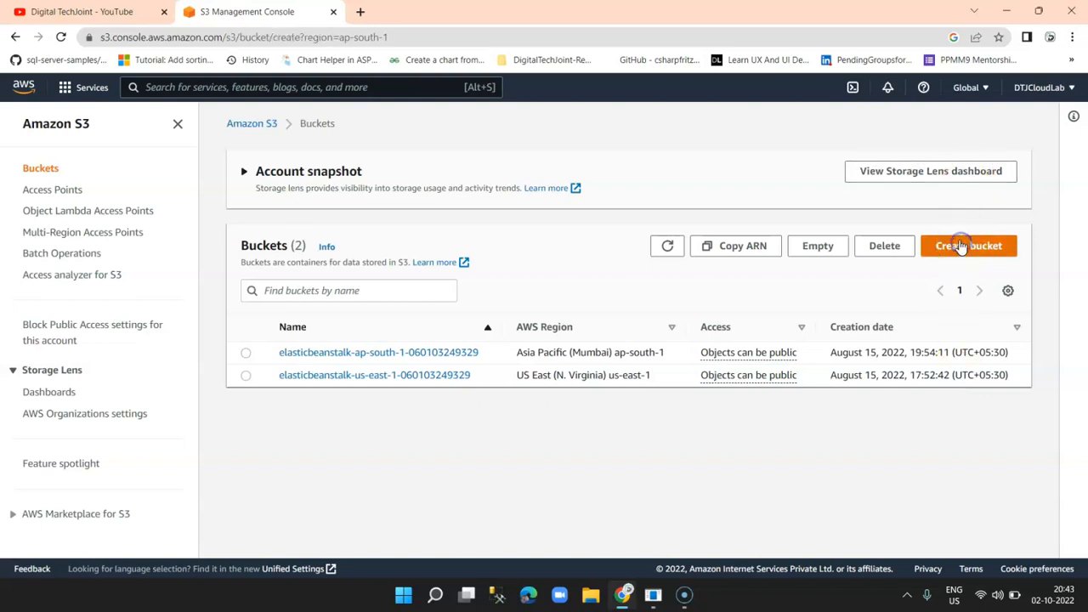
{"action": "left_click", "coordinate": [139, 289]}
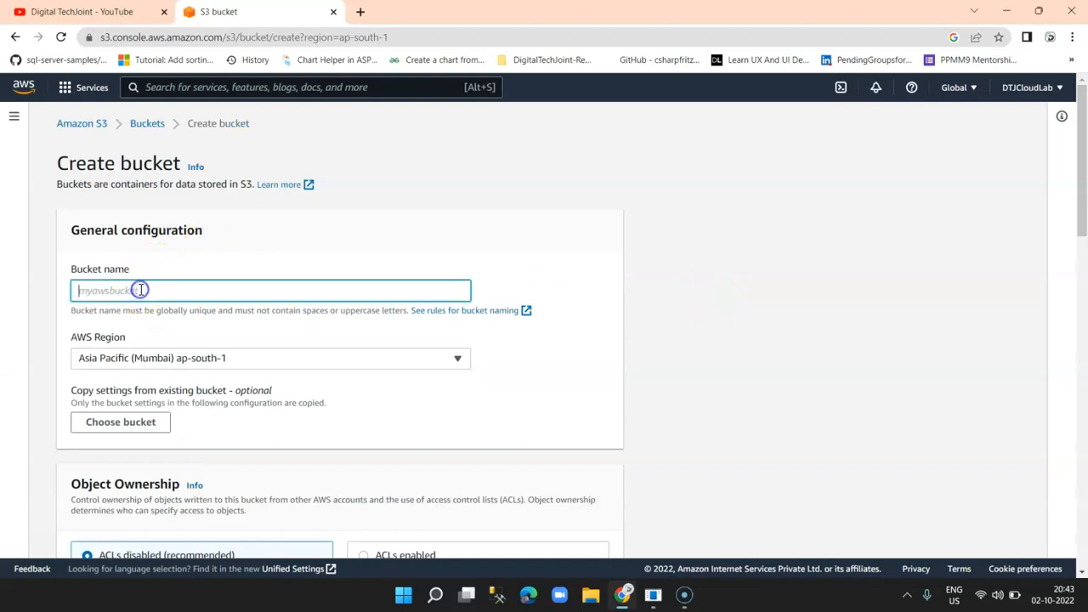
{"action": "left_click_drag", "start_coordinate": [70, 311], "coordinate": [347, 311]}
{"action": "left_click", "coordinate": [383, 311]}
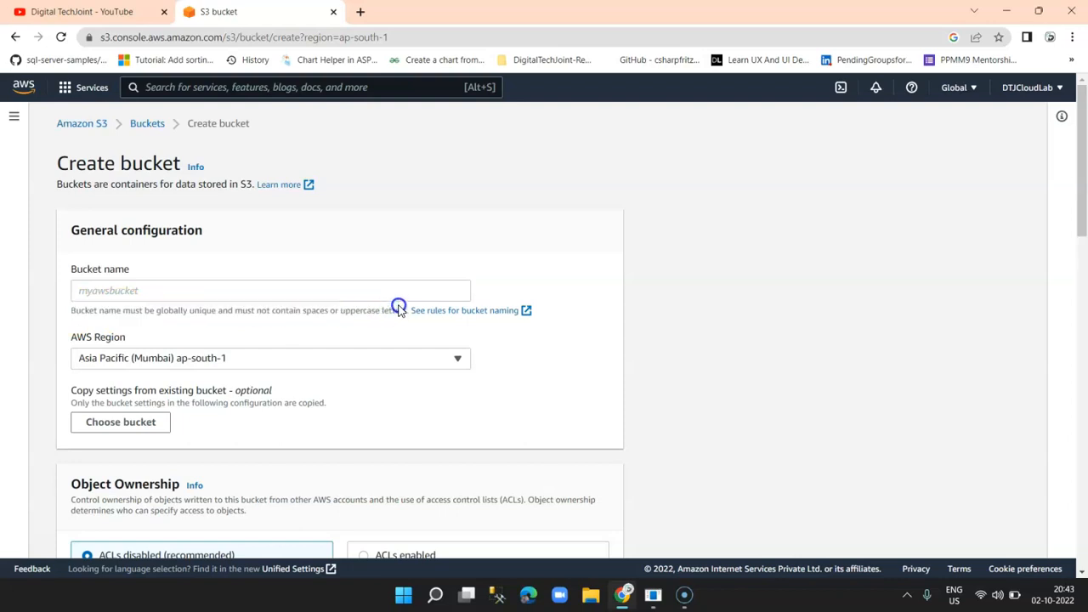
{"action": "triple_click", "coordinate": [404, 311]}
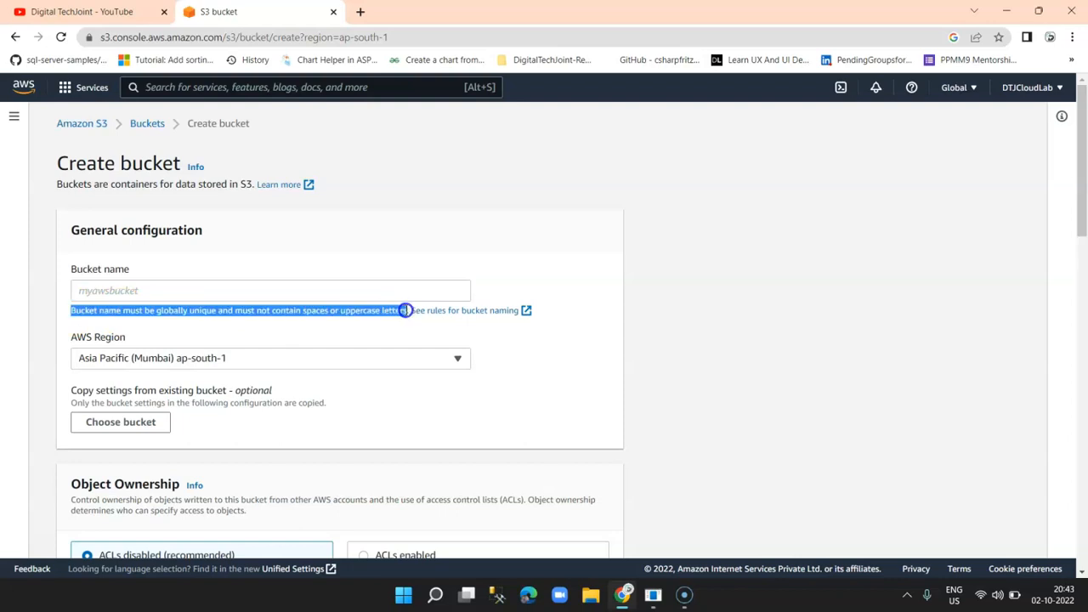
{"action": "left_click", "coordinate": [365, 340]}
Try to create the bucket with the name digital
{"action": "left_click", "coordinate": [179, 288]}
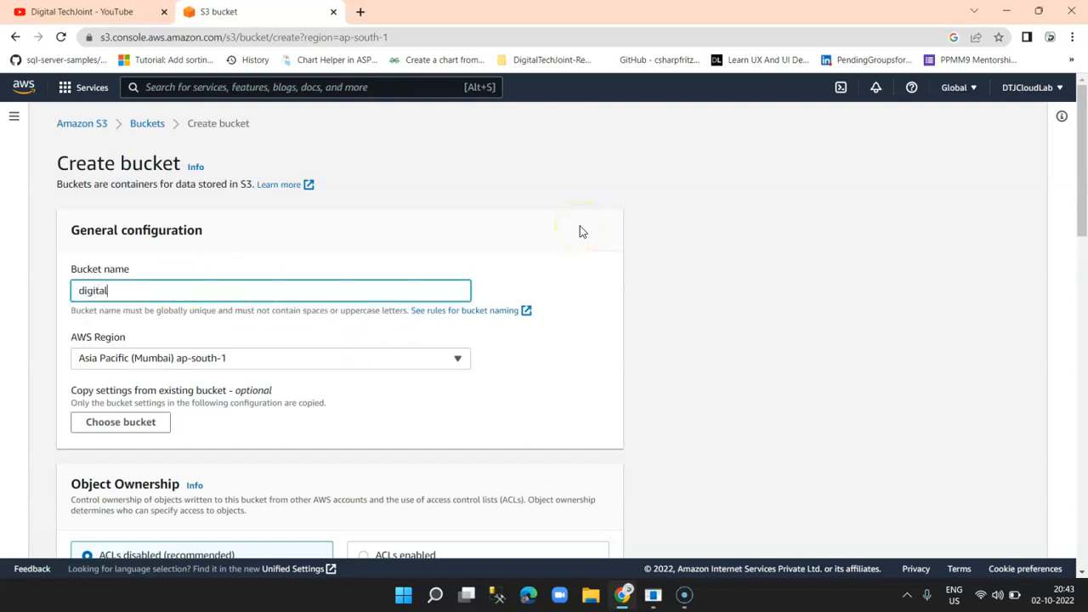
{"action": "scroll", "coordinate": [781, 289], "scroll_direction": "down", "scroll_amount": 15}
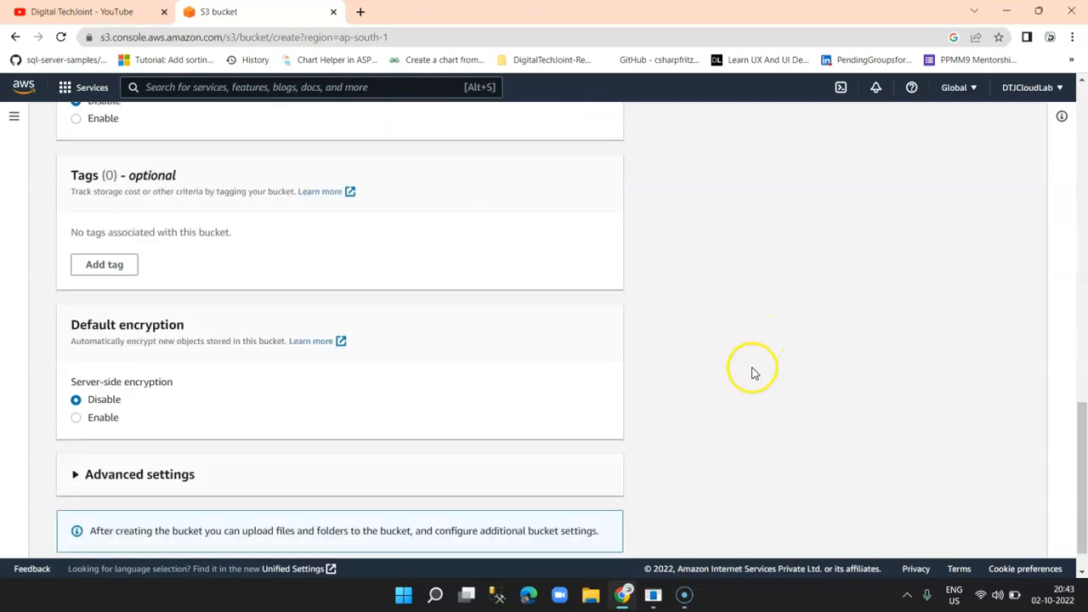
{"action": "scroll", "coordinate": [751, 374], "scroll_direction": "down", "scroll_amount": 1}
{"action": "left_click", "coordinate": [576, 532]}
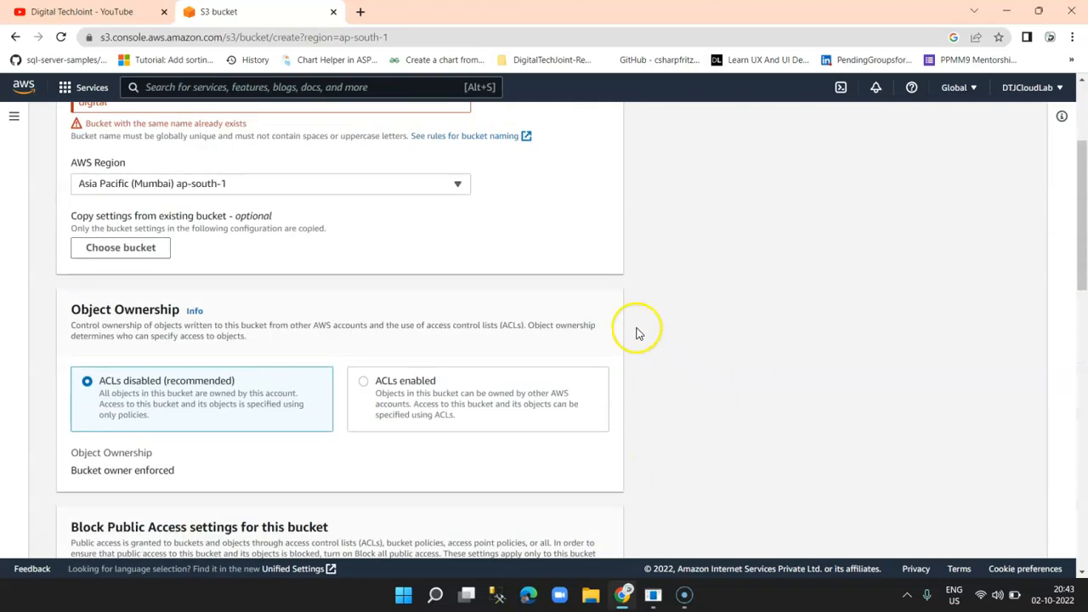
Replace the bucket name with DTJ-1 to try an uppercase name
{"action": "scroll", "coordinate": [280, 265], "scroll_direction": "up", "scroll_amount": 2}
{"action": "left_click_drag", "start_coordinate": [248, 265], "coordinate": [70, 270]}
{"action": "left_click", "coordinate": [141, 243]}
{"action": "key", "text": "BackSpace"}
{"action": "key", "text": "BackSpace"}
{"action": "key", "text": "BackSpace"}
{"action": "key", "text": "BackSpace"}
{"action": "key", "text": "BackSpace"}
{"action": "key", "text": "BackSpace"}
{"action": "key", "text": "BackSpace"}
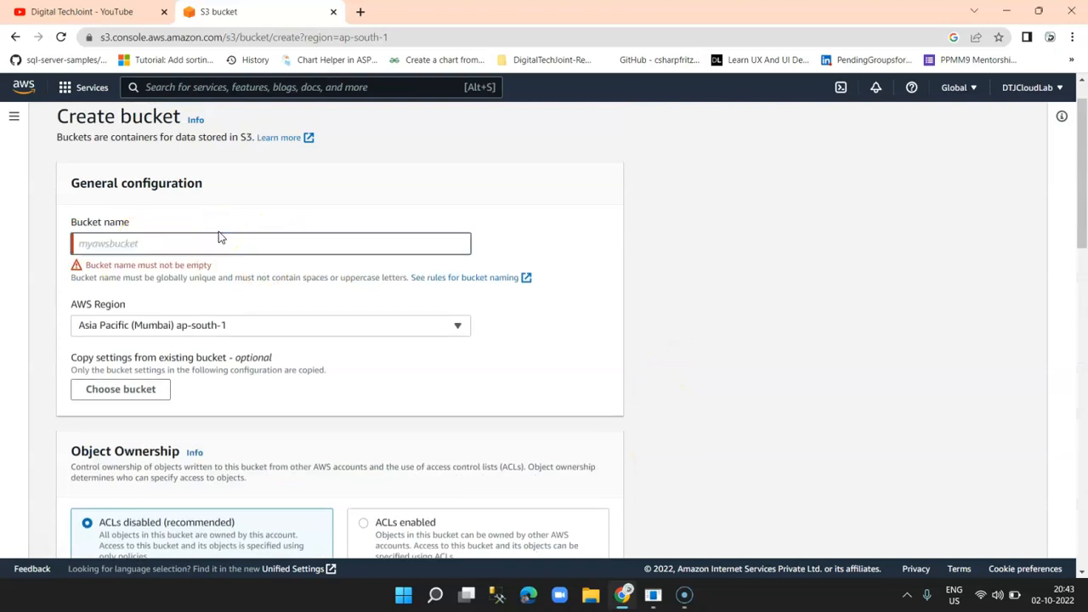
{"action": "type", "text": "DTJ"}
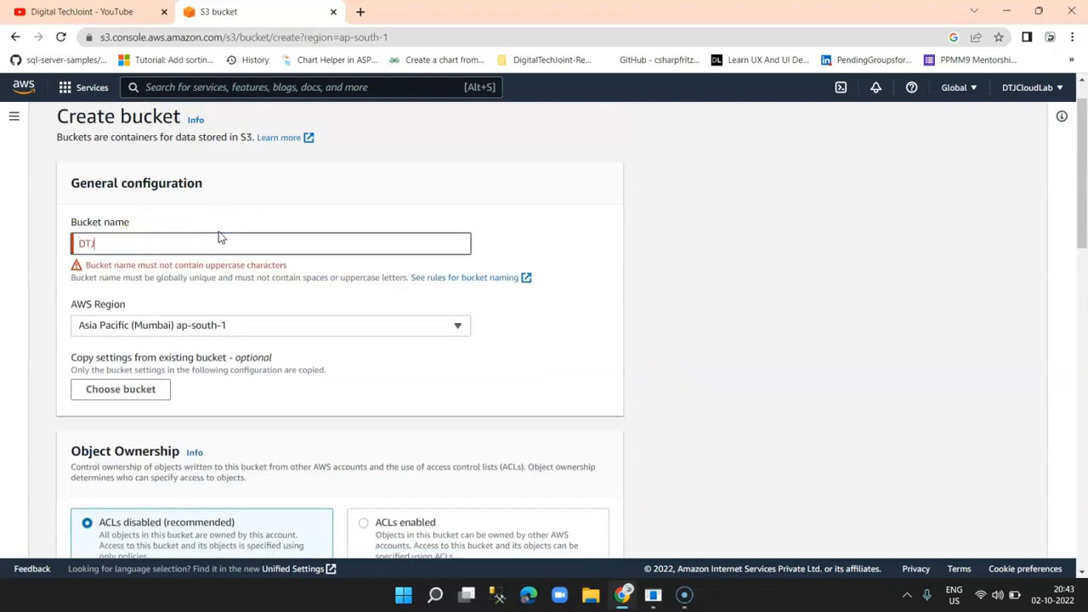
{"action": "type", "text": "-1"}
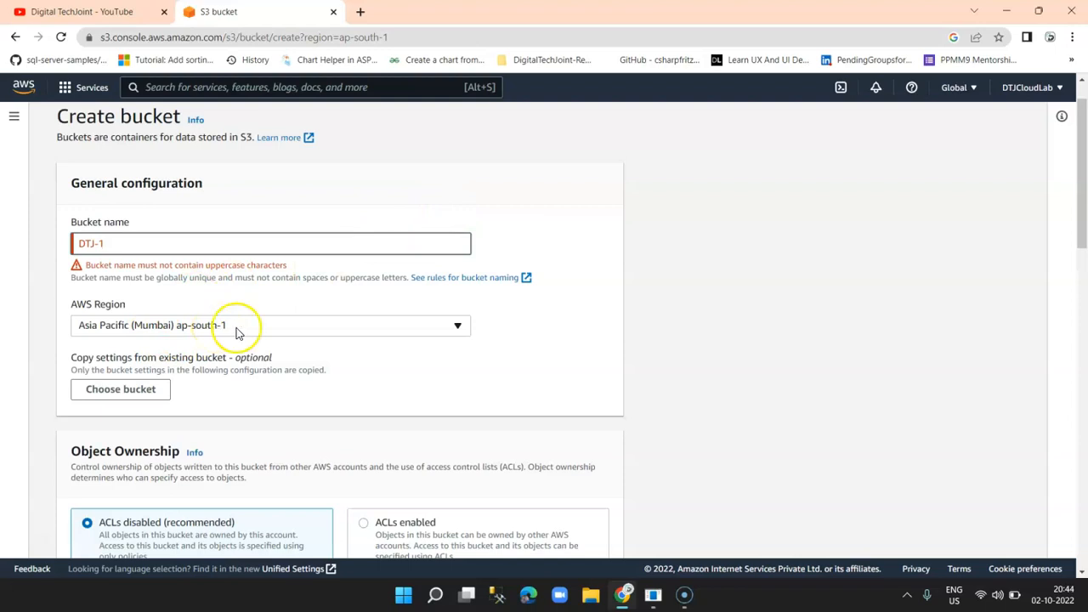
{"action": "left_click", "coordinate": [493, 388]}
Replace the bucket name with dtjbucket and select Asia Pacific (Mumbai) ap-south-1 as the AWS Region
{"action": "left_click", "coordinate": [146, 243]}
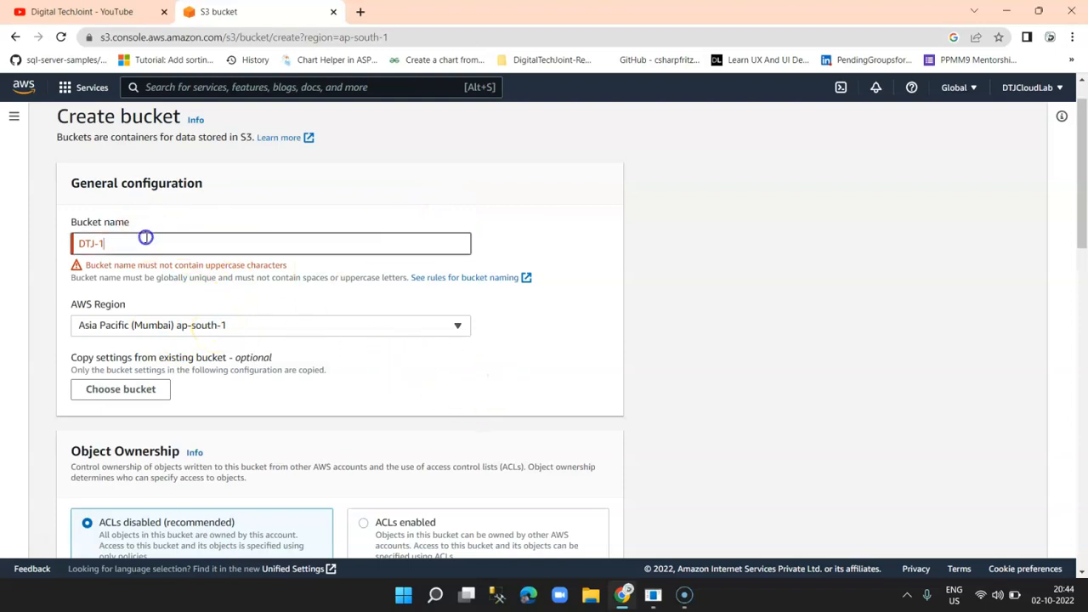
{"action": "key", "text": "BackSpace"}
{"action": "key", "text": "BackSpace"}
{"action": "key", "text": "BackSpace"}
{"action": "key", "text": "BackSpace"}
{"action": "key", "text": "BackSpace"}
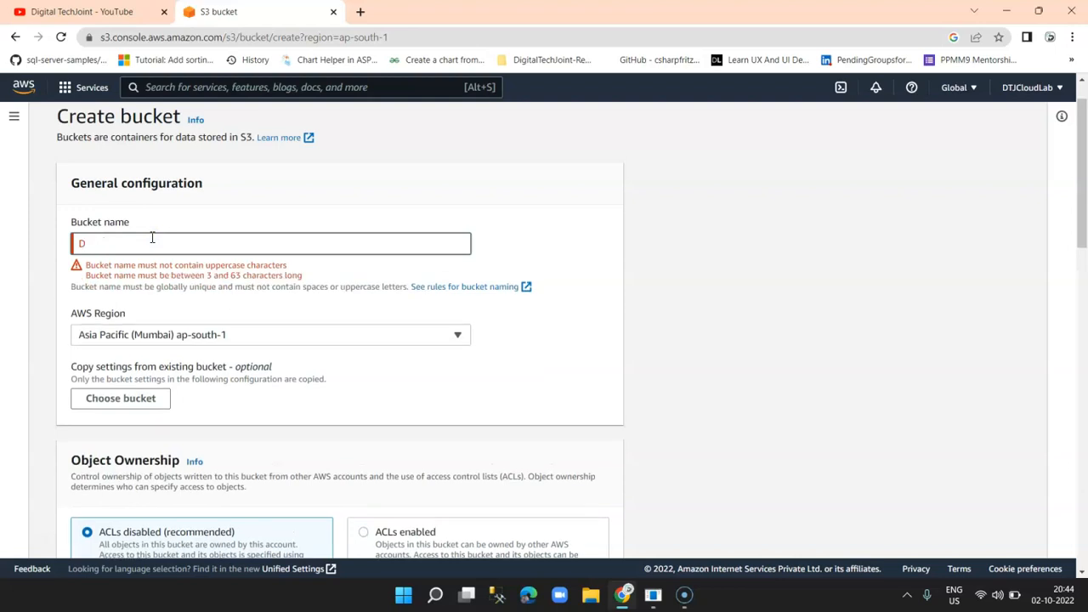
{"action": "type", "text": "TJ"}
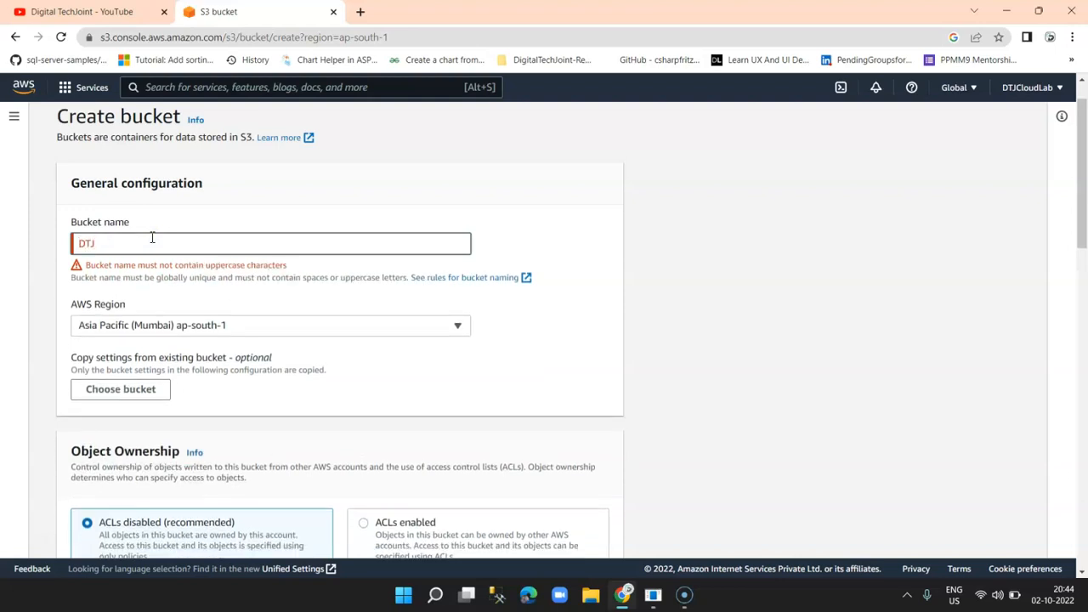
{"action": "type", "text": "B"}
{"action": "key", "text": "BackSpace"}
{"action": "key", "text": "BackSpace"}
{"action": "key", "text": "BackSpace"}
{"action": "key", "text": "BackSpace"}
{"action": "type", "text": "dtjbucket"}
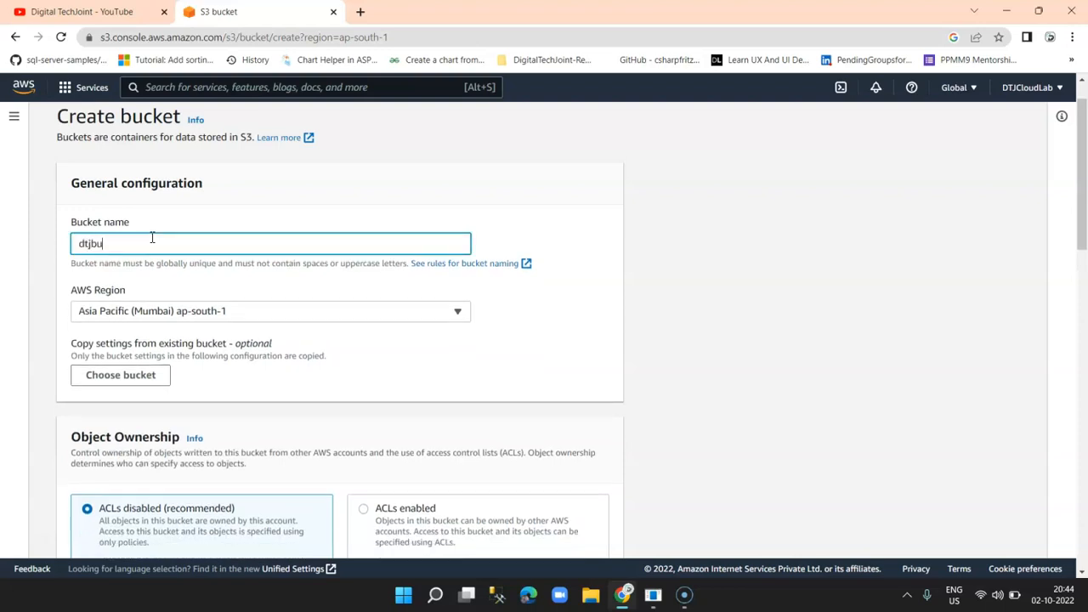
{"action": "left_click", "coordinate": [330, 313]}
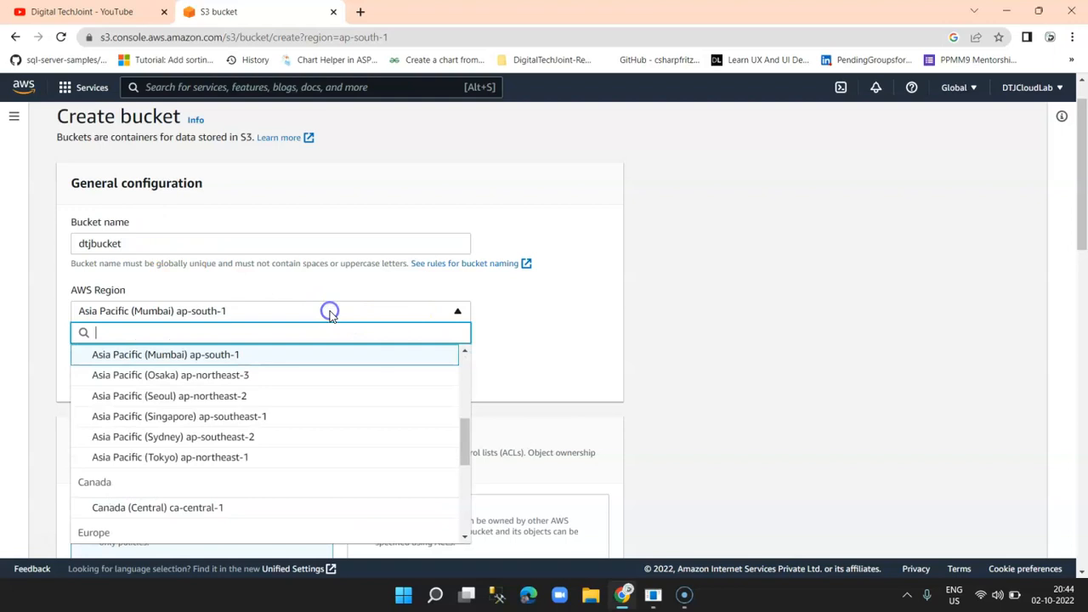
{"action": "left_click", "coordinate": [248, 357]}
Set Object Ownership of the new bucket to ACLs enabled
{"action": "scroll", "coordinate": [361, 353], "scroll_direction": "down", "scroll_amount": 2}
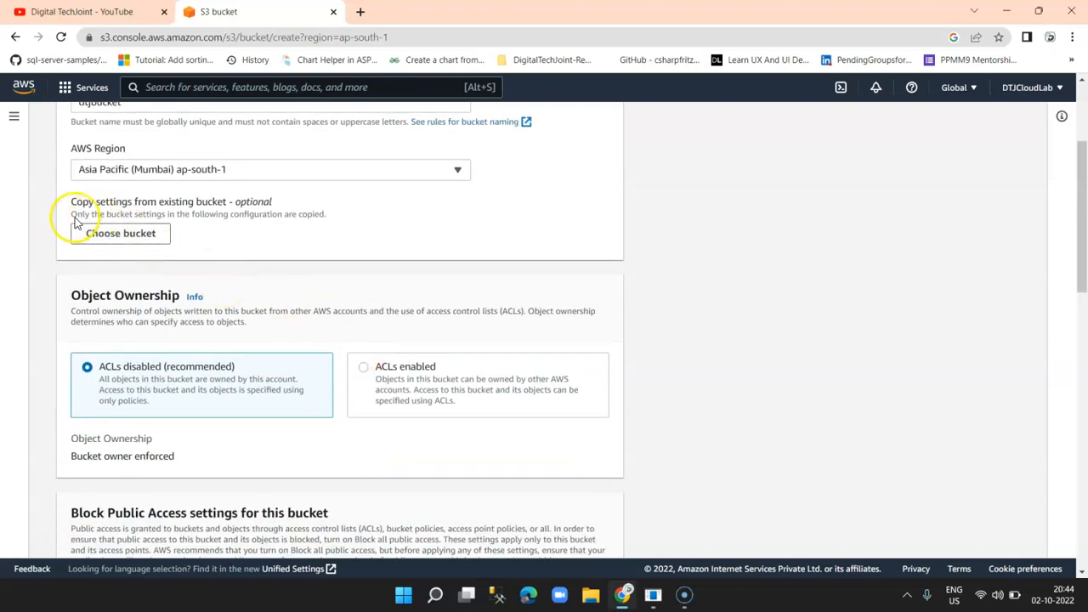
{"action": "scroll", "coordinate": [255, 301], "scroll_direction": "down", "scroll_amount": 3}
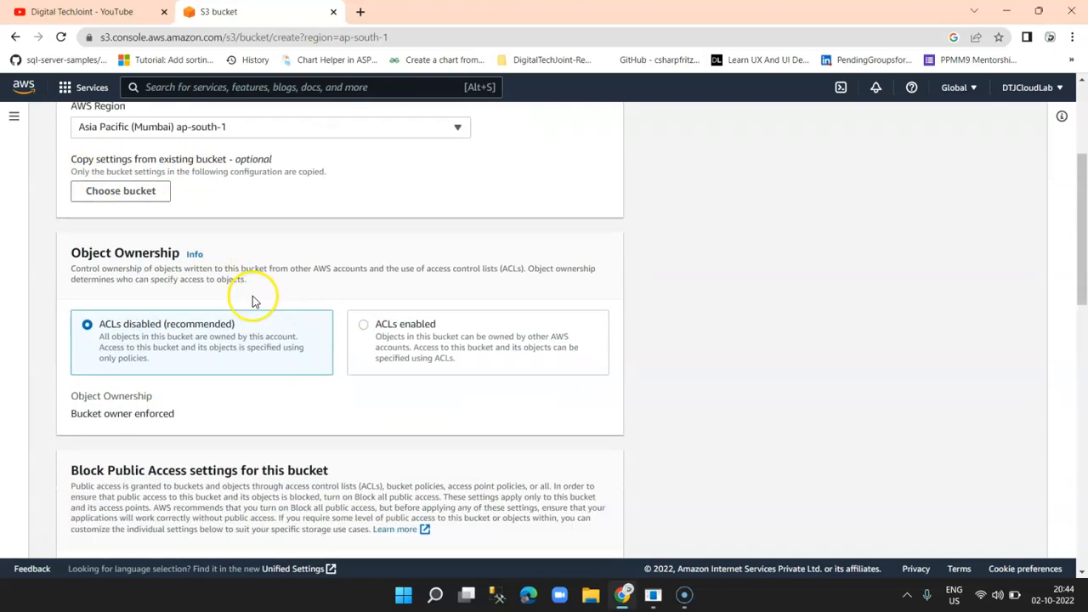
{"action": "left_click_drag", "start_coordinate": [185, 153], "coordinate": [65, 156]}
{"action": "left_click", "coordinate": [251, 154]}
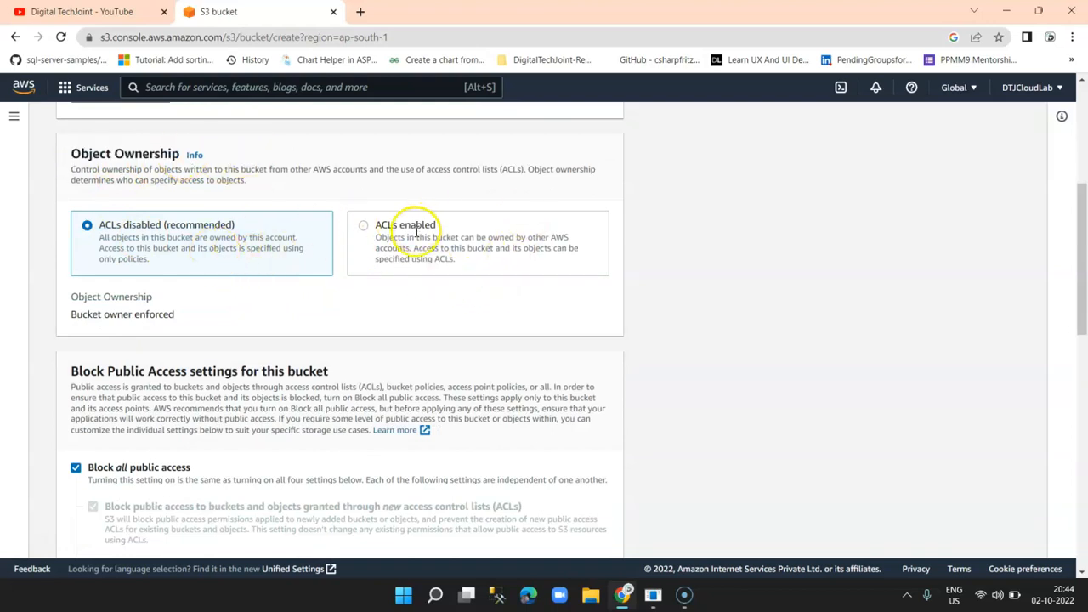
{"action": "left_click", "coordinate": [365, 228]}
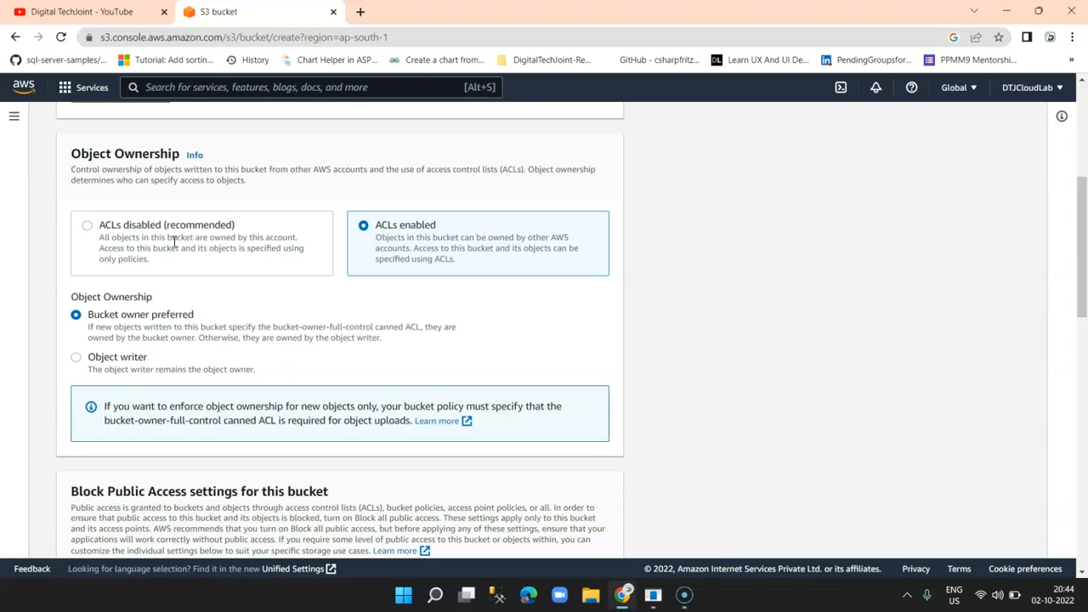
{"action": "left_click_drag", "start_coordinate": [481, 258], "coordinate": [430, 210]}
{"action": "left_click", "coordinate": [429, 210]}
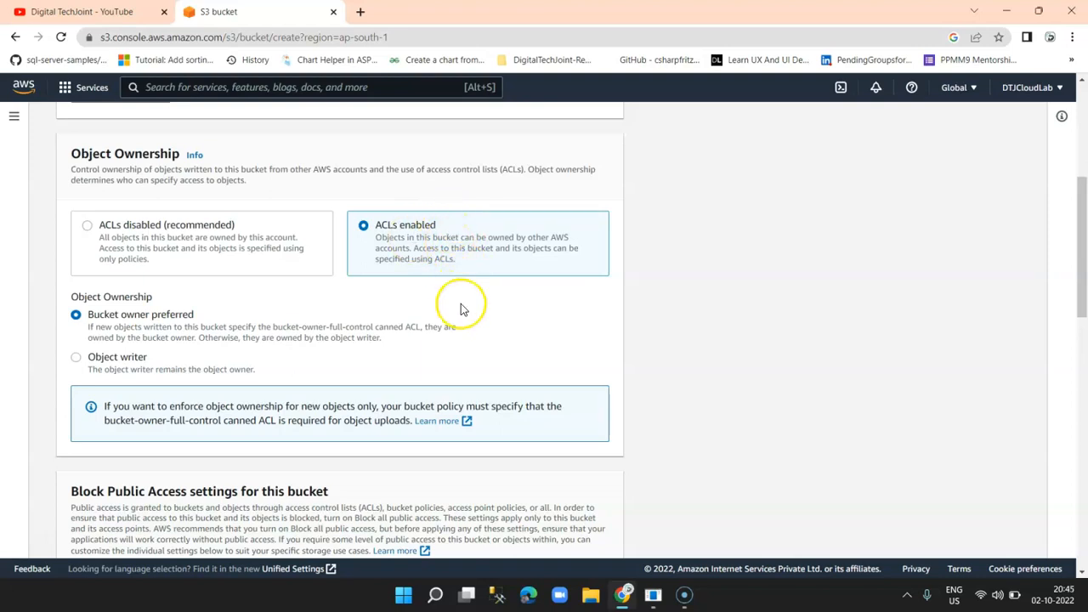
{"action": "scroll", "coordinate": [461, 311], "scroll_direction": "down", "scroll_amount": 1}
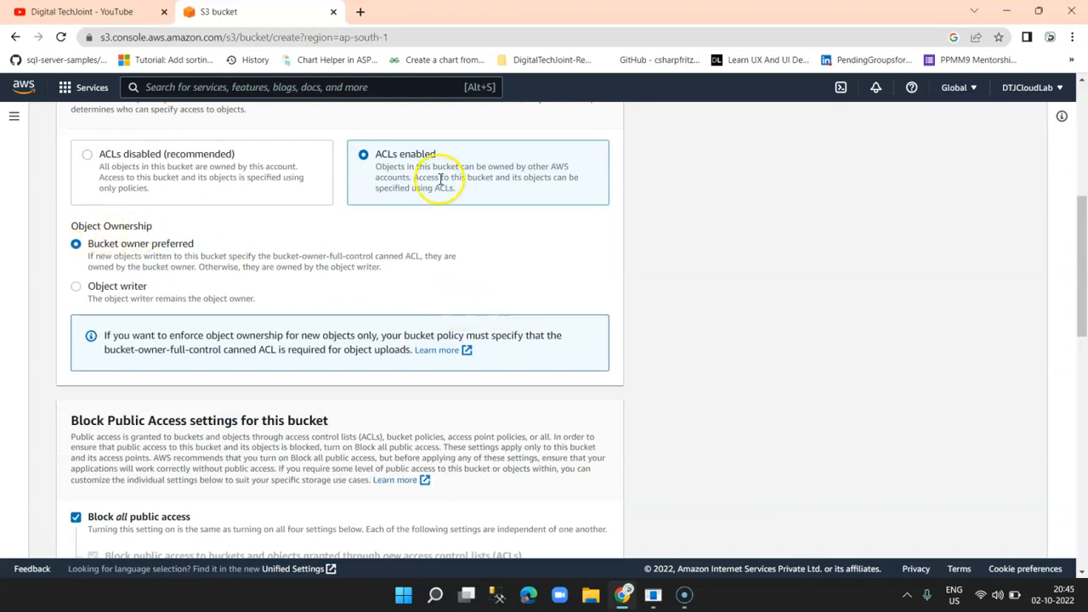
Examine the Object Ownership, Block Public Access and Bucket Versioning settings of the new bucket
{"action": "left_click_drag", "start_coordinate": [213, 244], "coordinate": [81, 244]}
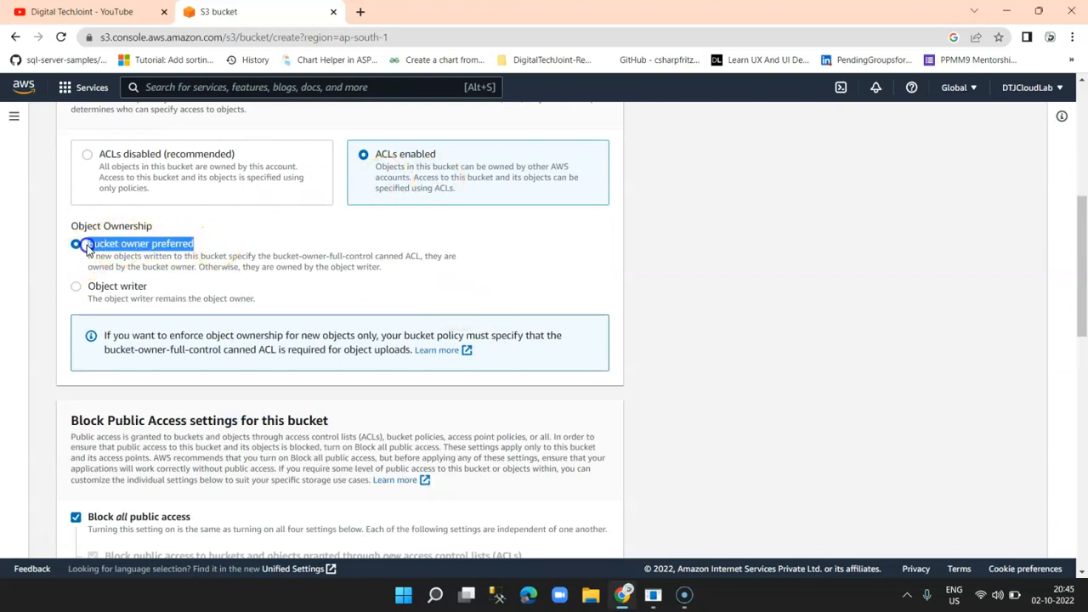
{"action": "scroll", "coordinate": [337, 274], "scroll_direction": "down", "scroll_amount": 2}
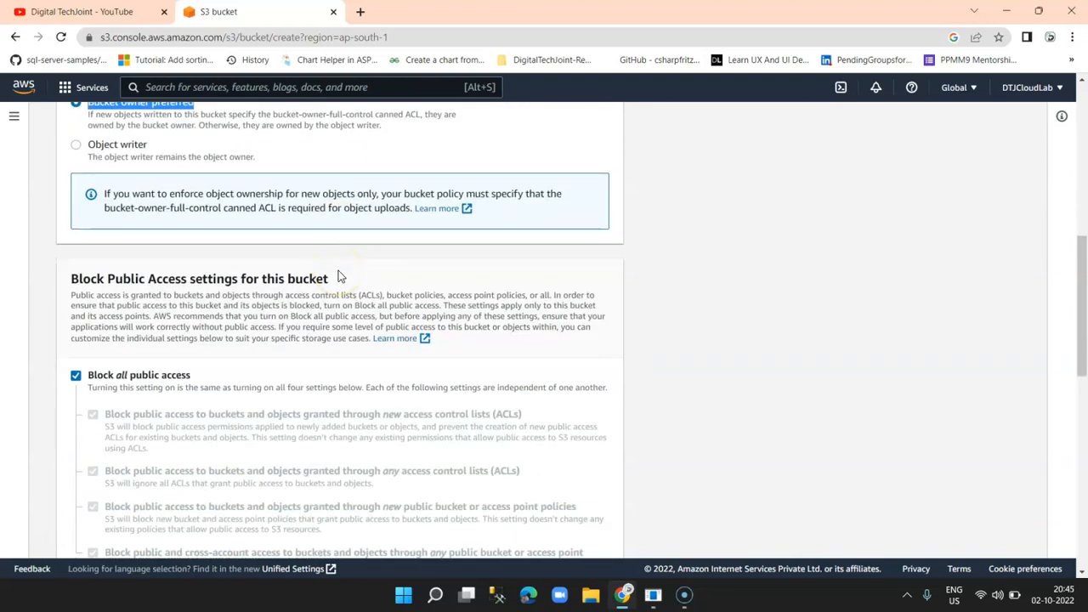
{"action": "scroll", "coordinate": [338, 270], "scroll_direction": "down", "scroll_amount": 1}
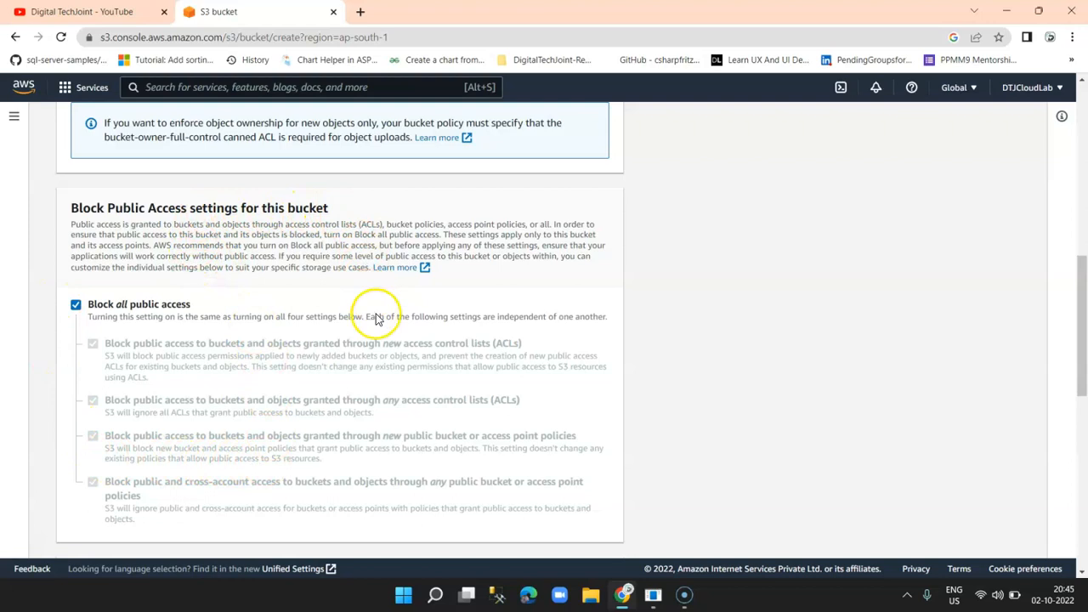
{"action": "scroll", "coordinate": [237, 330], "scroll_direction": "down", "scroll_amount": 2}
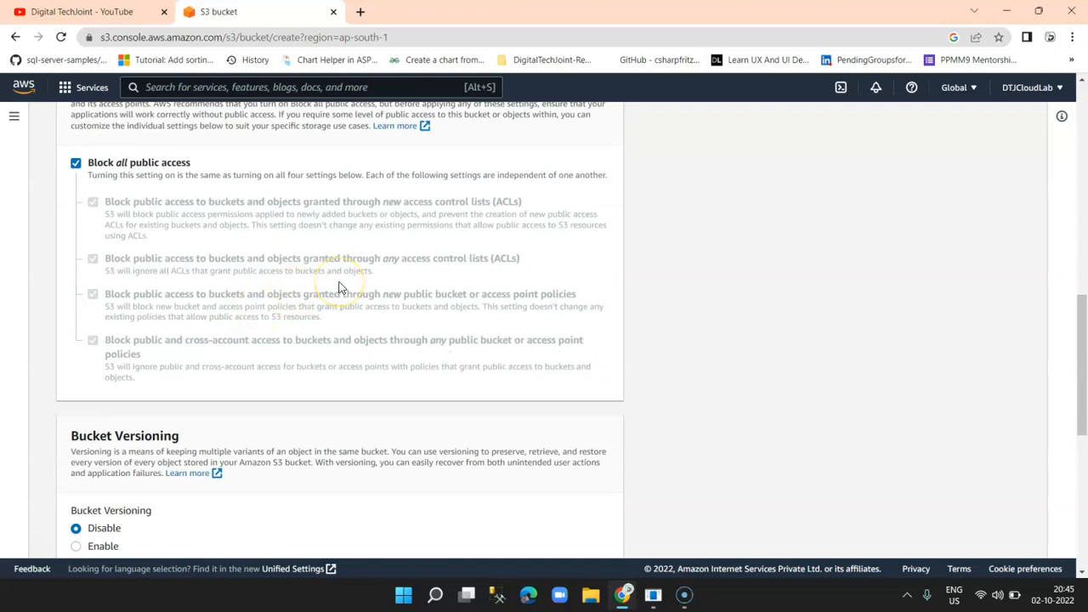
{"action": "scroll", "coordinate": [339, 287], "scroll_direction": "up", "scroll_amount": 2}
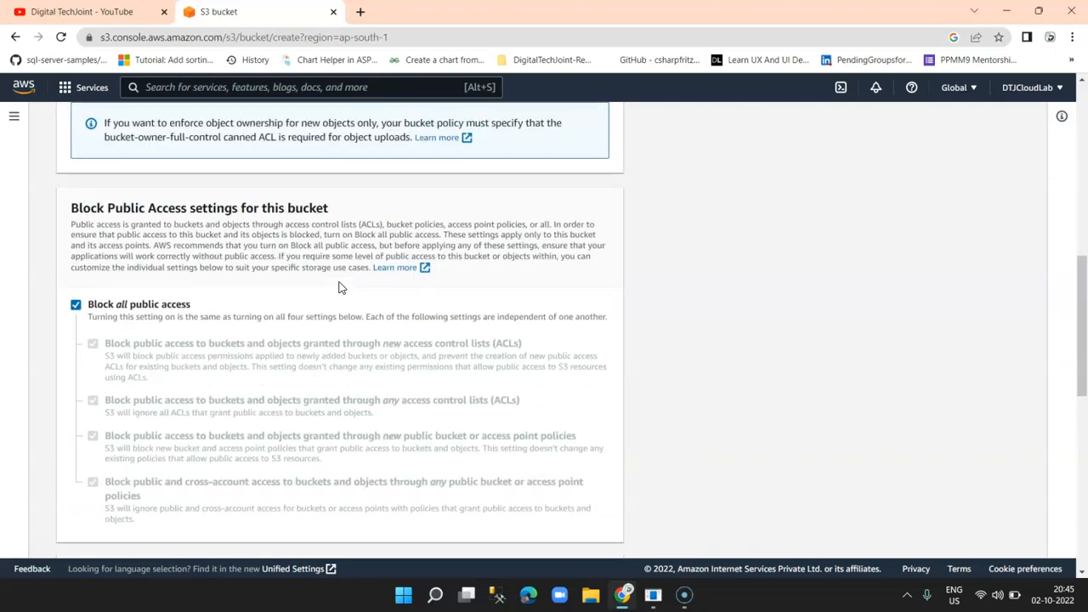
{"action": "left_click_drag", "start_coordinate": [197, 304], "coordinate": [79, 306]}
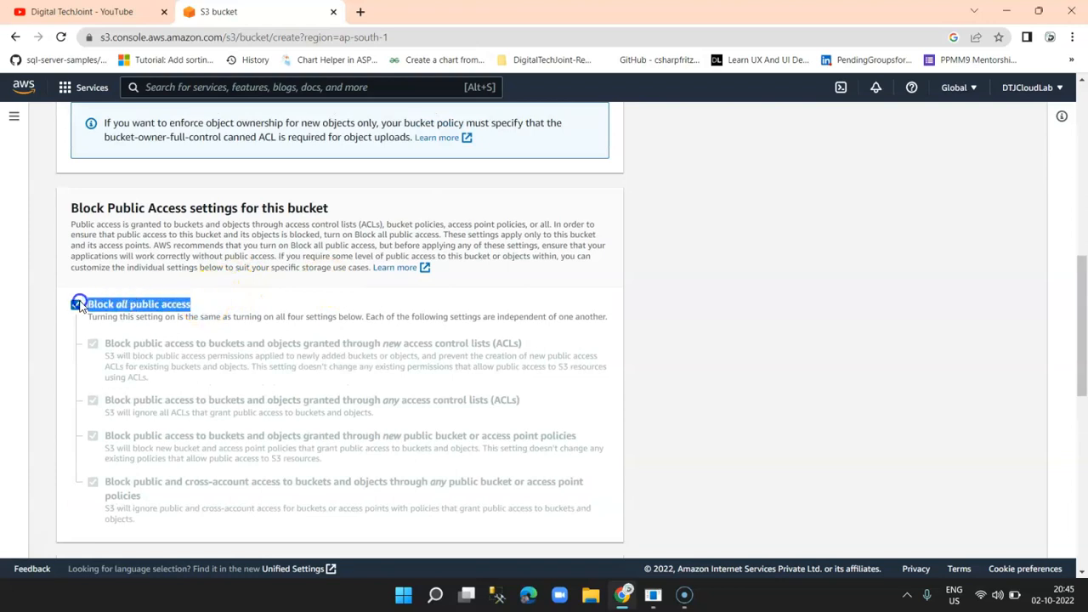
{"action": "scroll", "coordinate": [275, 315], "scroll_direction": "down", "scroll_amount": 3}
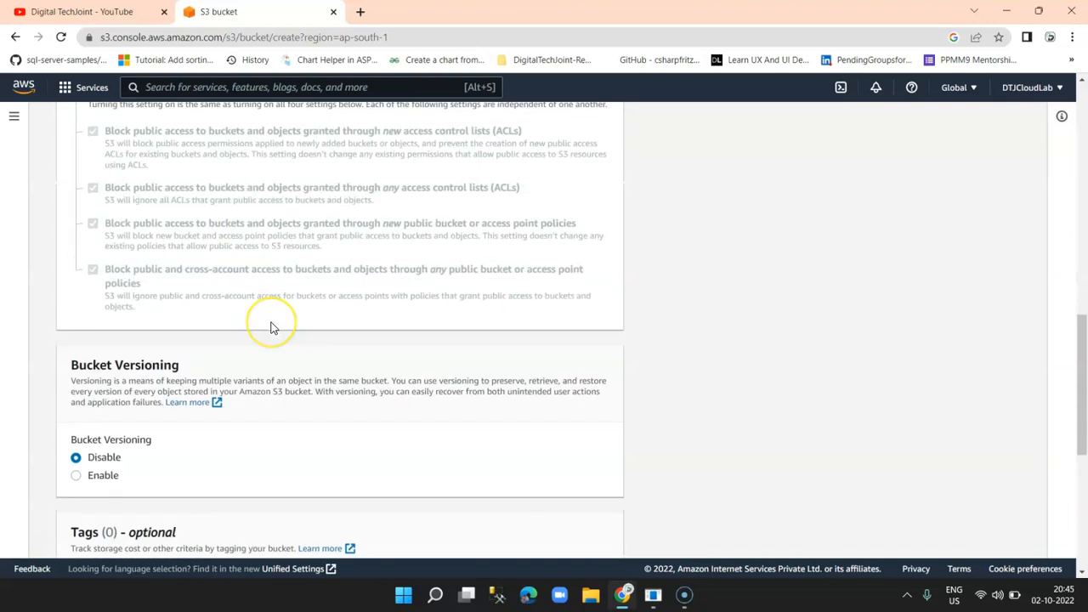
{"action": "scroll", "coordinate": [272, 325], "scroll_direction": "up", "scroll_amount": 1}
{"action": "scroll", "coordinate": [272, 326], "scroll_direction": "down", "scroll_amount": 3}
{"action": "left_click_drag", "start_coordinate": [180, 224], "coordinate": [77, 225]}
{"action": "left_click", "coordinate": [174, 325]}
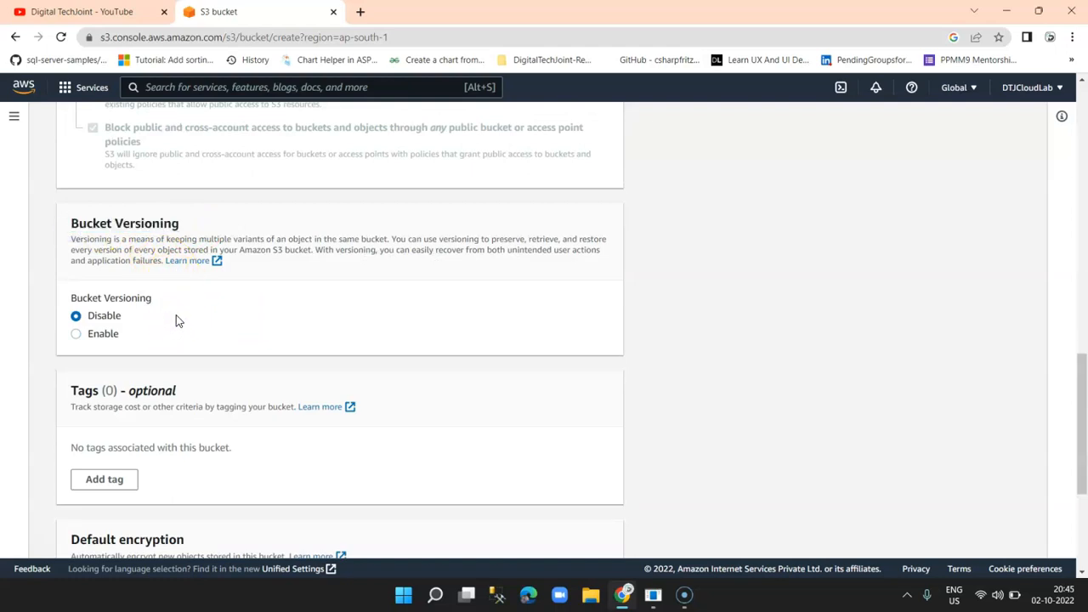
{"action": "left_click", "coordinate": [177, 328]}
Add a tag to the new bucket with the key keyname and the value "your first bucket"
{"action": "scroll", "coordinate": [177, 334], "scroll_direction": "down", "scroll_amount": 2}
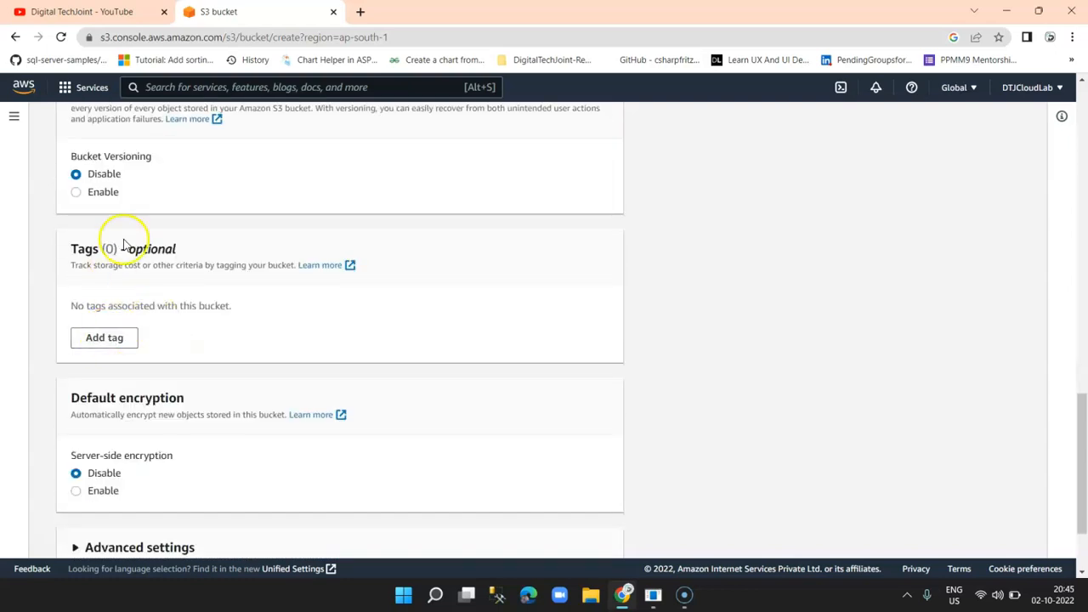
{"action": "left_click", "coordinate": [99, 344]}
{"action": "left_click", "coordinate": [133, 330]}
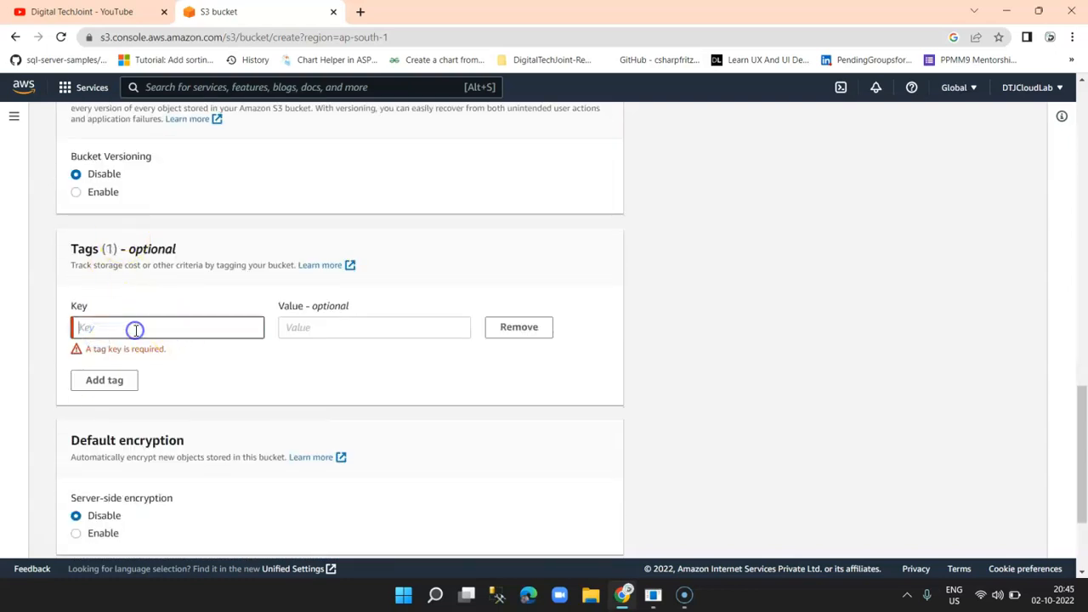
{"action": "type", "text": "keyname"}
{"action": "key", "text": "Tab"}
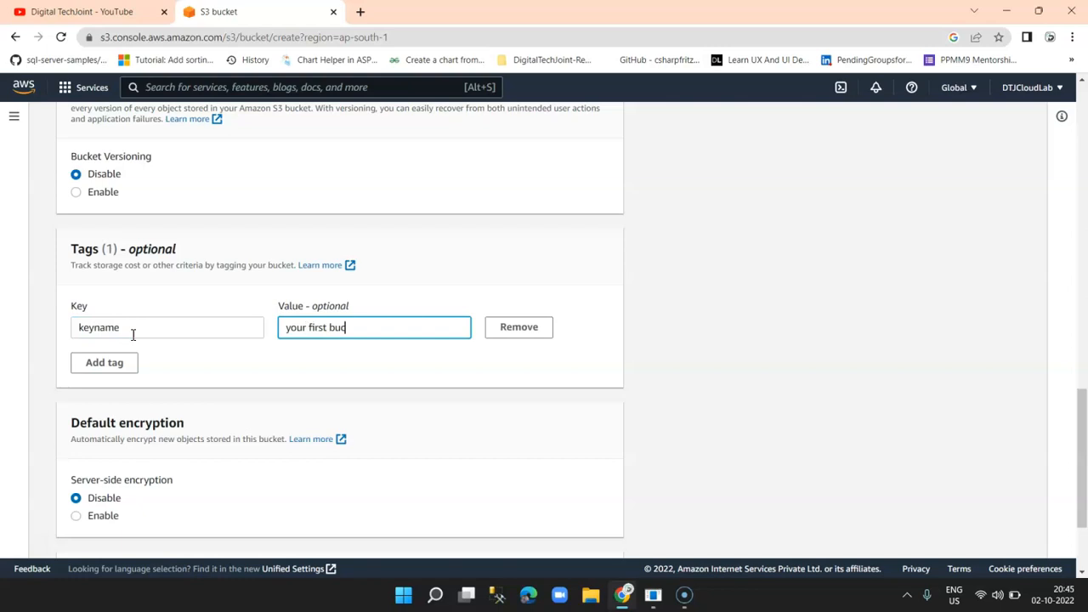
Enable server-side encryption to examine the SSE-S3 and SSE-KMS key types, and set it back to Disable
{"action": "scroll", "coordinate": [311, 445], "scroll_direction": "down", "scroll_amount": 3}
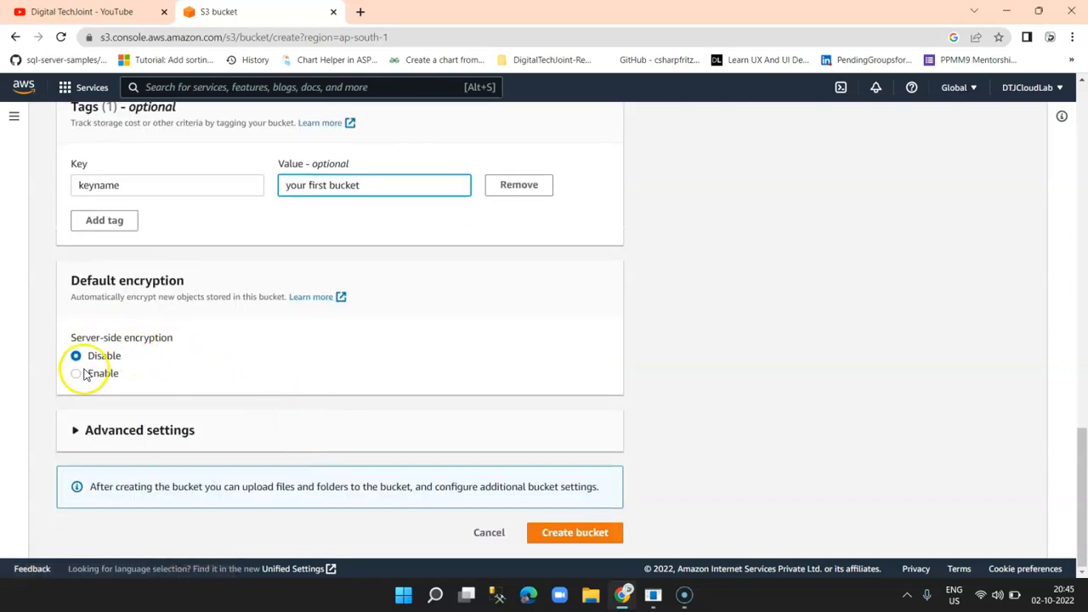
{"action": "left_click", "coordinate": [79, 374]}
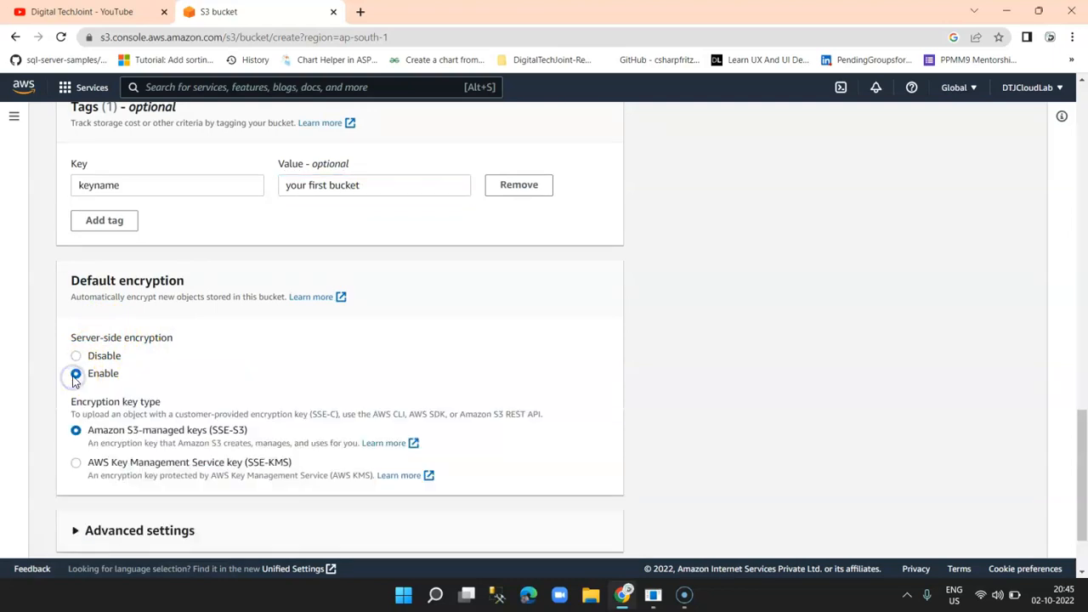
{"action": "scroll", "coordinate": [306, 402], "scroll_direction": "down", "scroll_amount": 2}
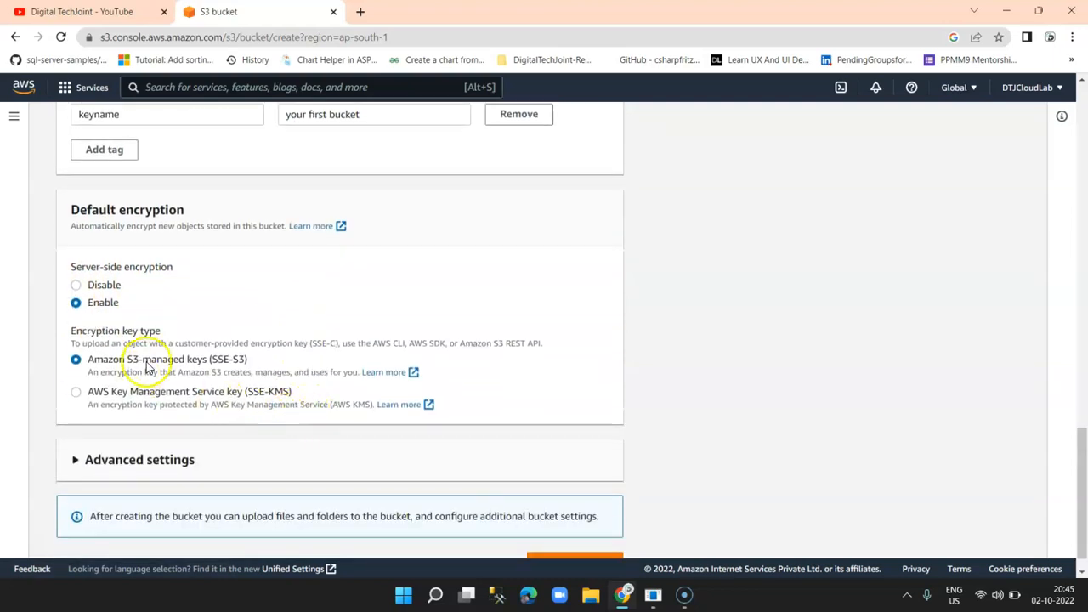
{"action": "left_click_drag", "start_coordinate": [291, 363], "coordinate": [94, 361]}
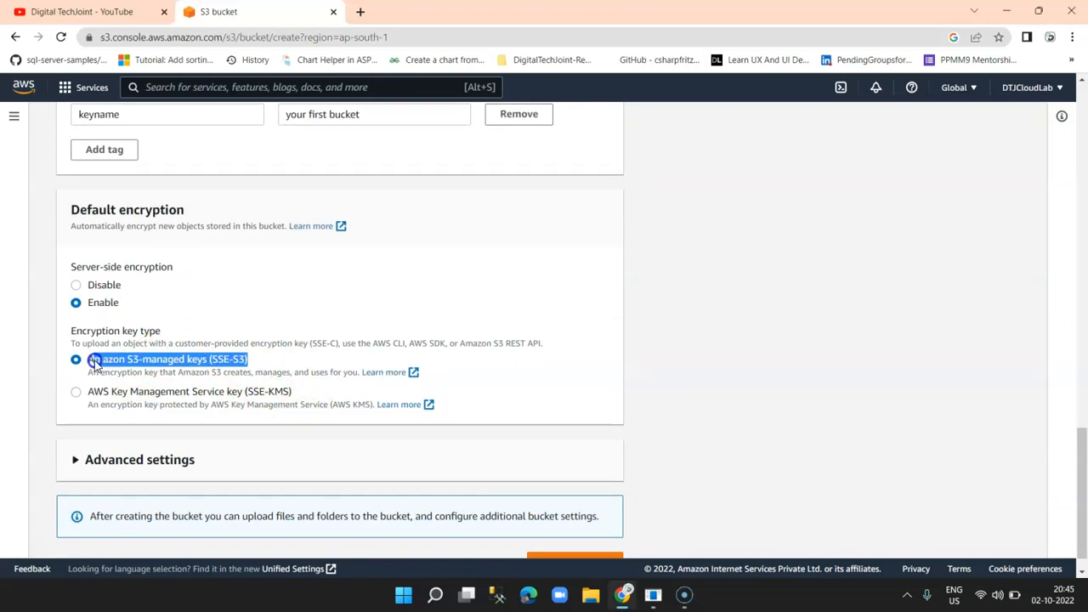
{"action": "left_click_drag", "start_coordinate": [293, 392], "coordinate": [94, 395]}
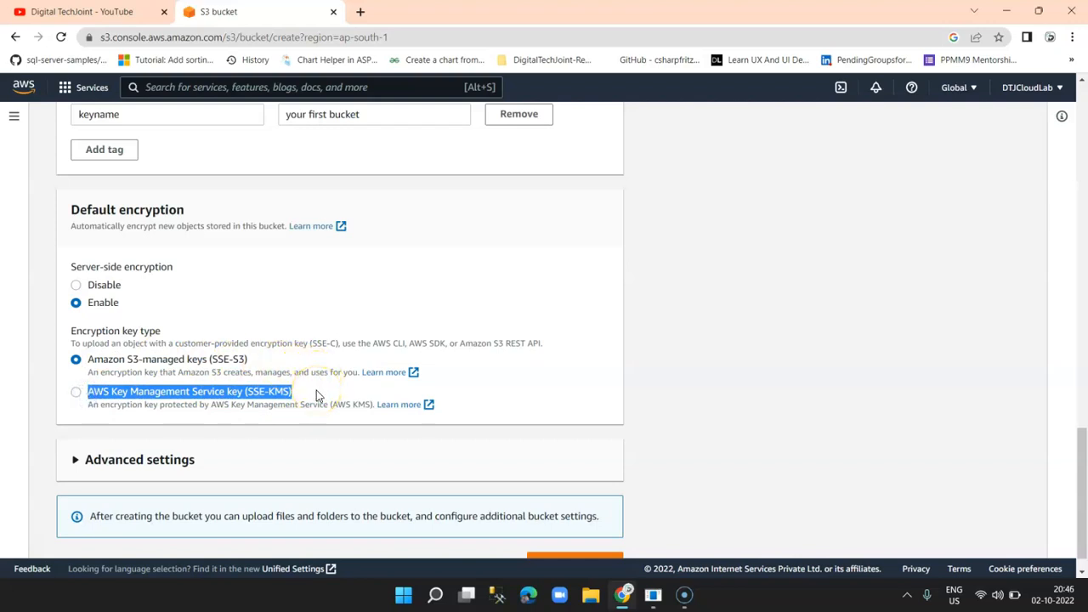
{"action": "left_click_drag", "start_coordinate": [461, 408], "coordinate": [87, 396]}
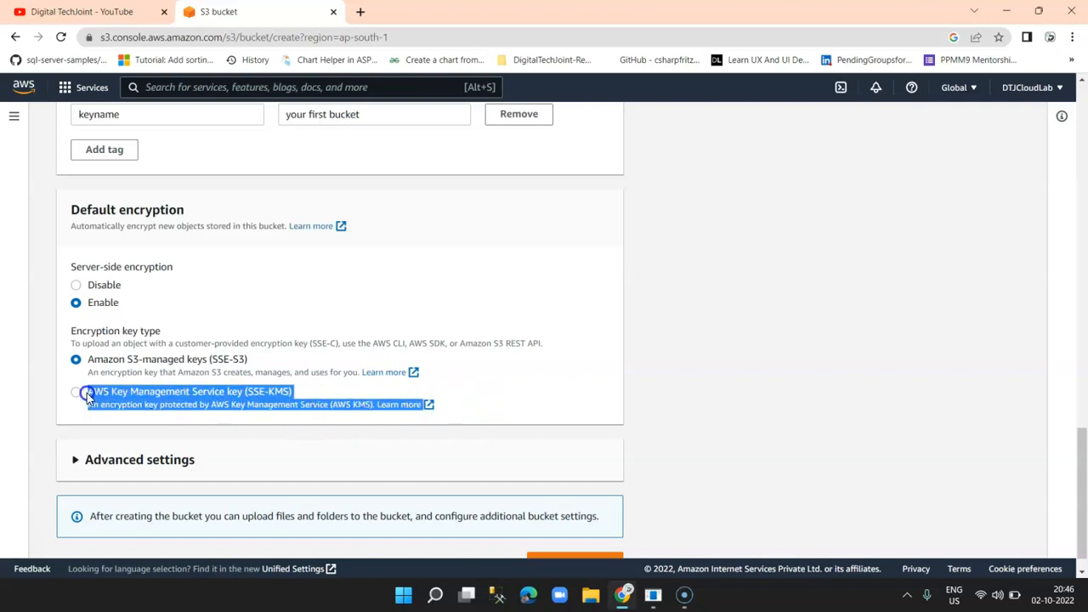
{"action": "left_click", "coordinate": [271, 359]}
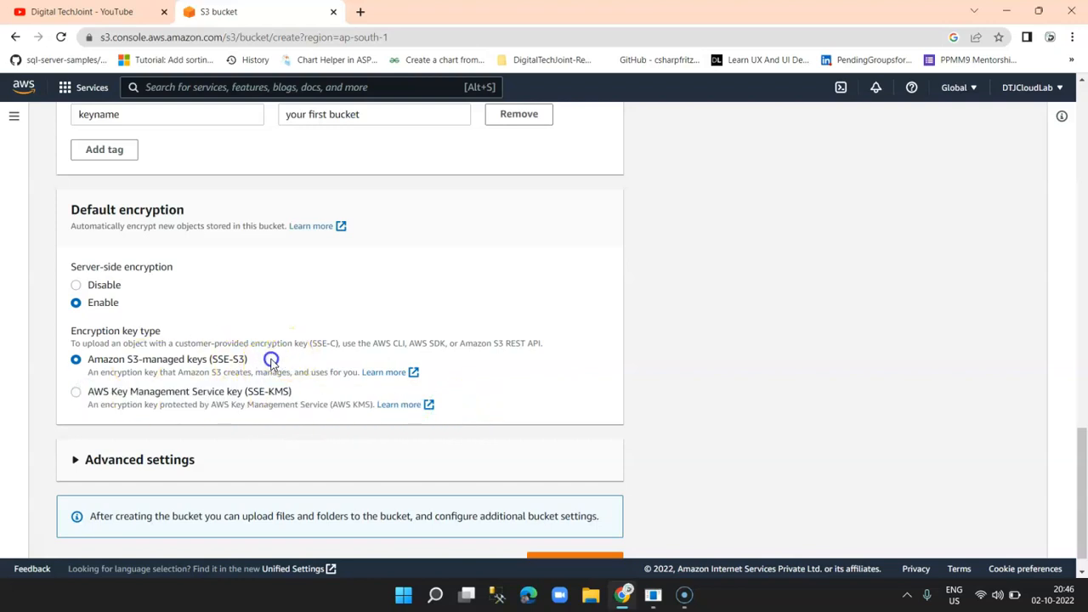
{"action": "left_click_drag", "start_coordinate": [270, 359], "coordinate": [117, 363]}
{"action": "left_click", "coordinate": [163, 299]}
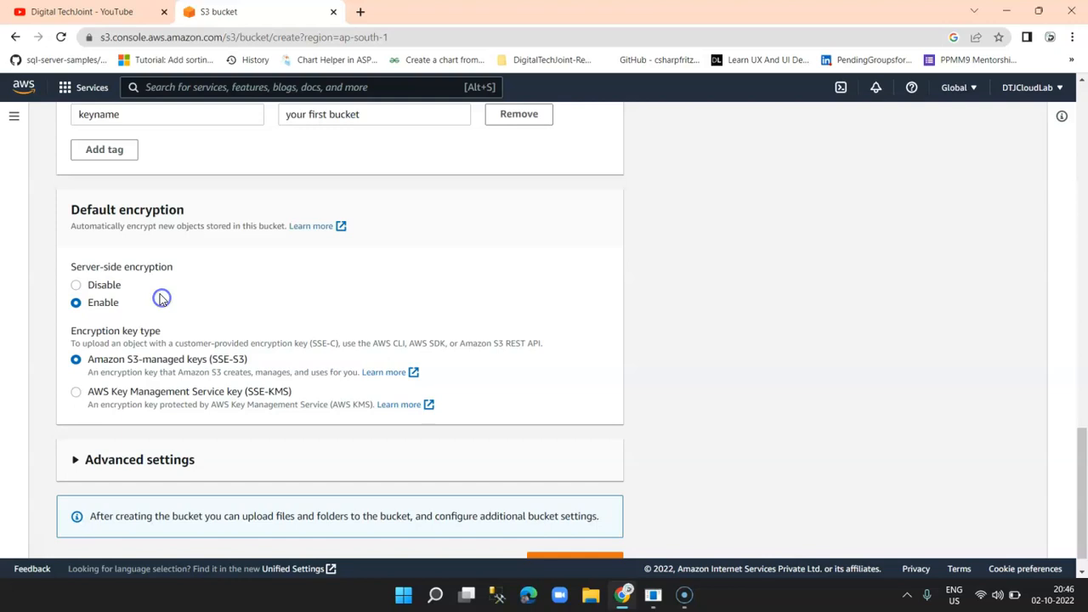
{"action": "left_click", "coordinate": [77, 285]}
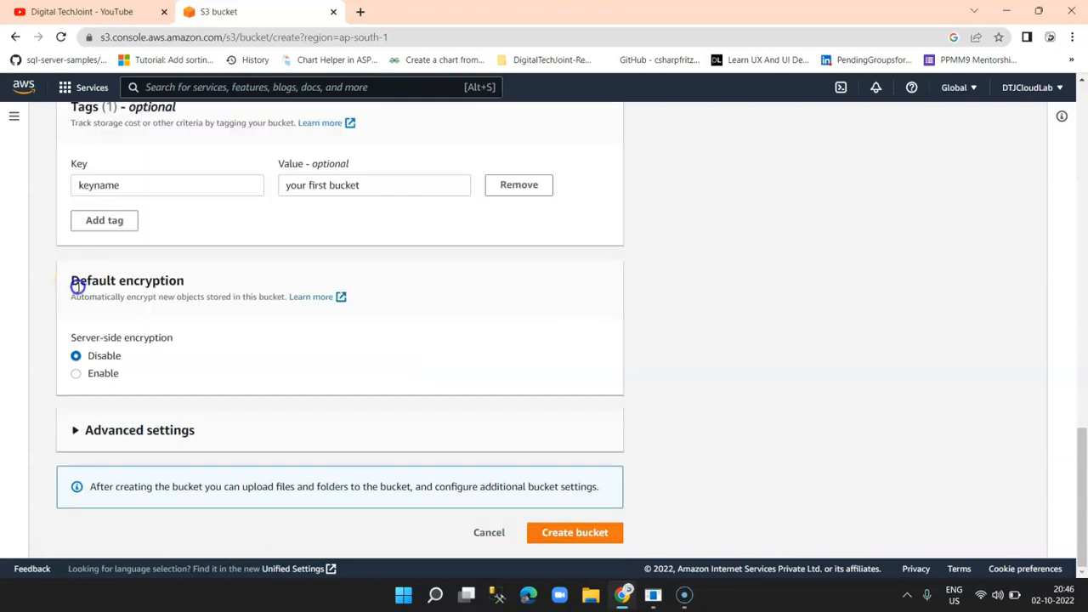
Review the Object Lock option in the advanced settings and create the bucket
{"action": "left_click", "coordinate": [160, 431]}
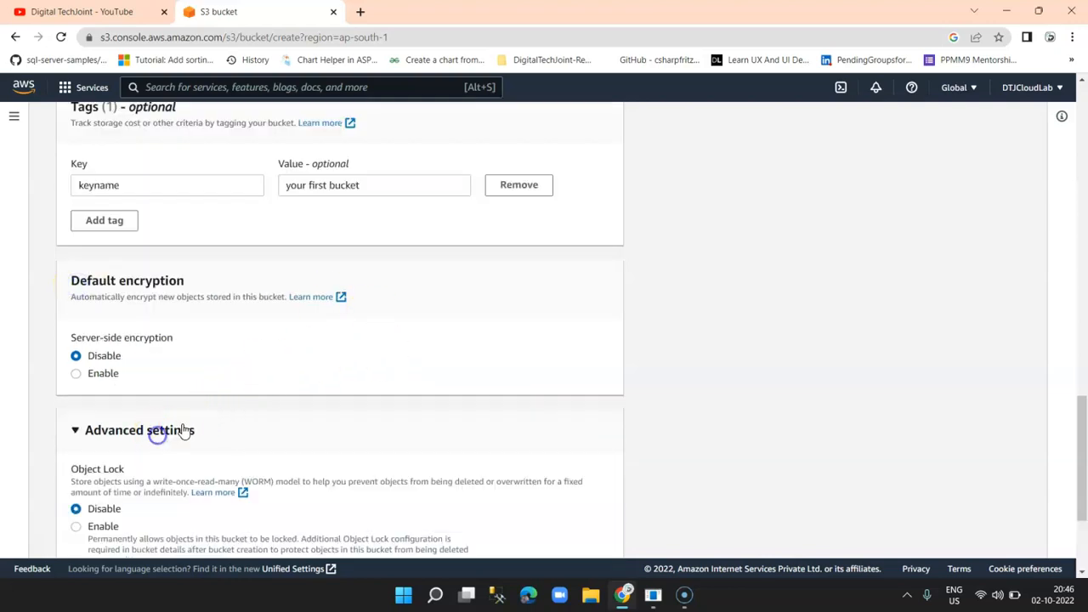
{"action": "scroll", "coordinate": [699, 404], "scroll_direction": "down", "scroll_amount": 3}
{"action": "left_click_drag", "start_coordinate": [126, 284], "coordinate": [79, 288]}
{"action": "scroll", "coordinate": [782, 430], "scroll_direction": "up", "scroll_amount": 5}
{"action": "scroll", "coordinate": [781, 430], "scroll_direction": "up", "scroll_amount": 6}
{"action": "scroll", "coordinate": [782, 430], "scroll_direction": "down", "scroll_amount": 5}
{"action": "scroll", "coordinate": [780, 434], "scroll_direction": "down", "scroll_amount": 7}
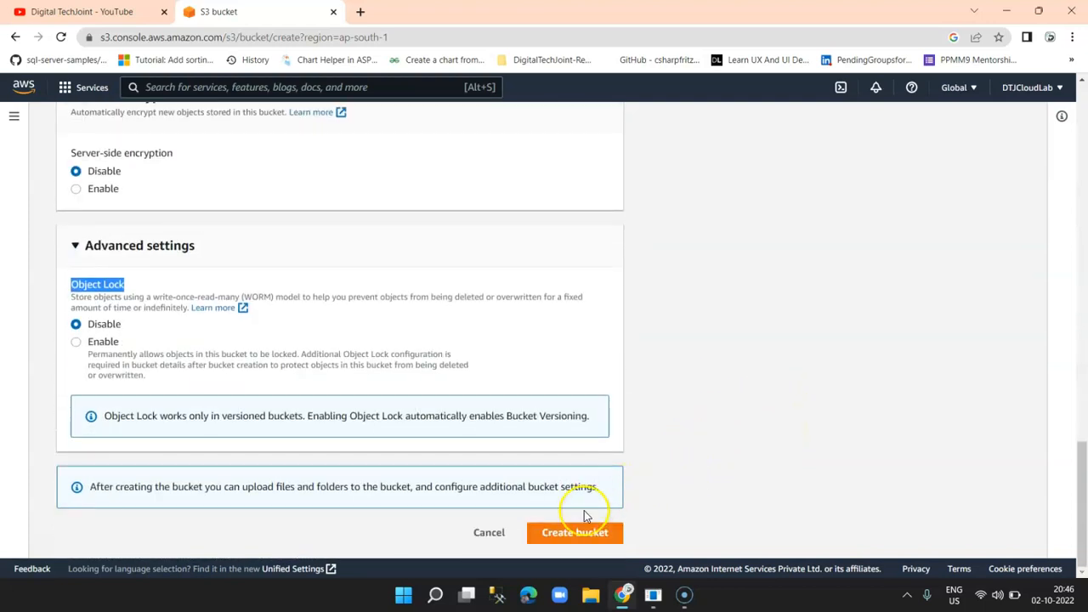
{"action": "left_click", "coordinate": [567, 532]}
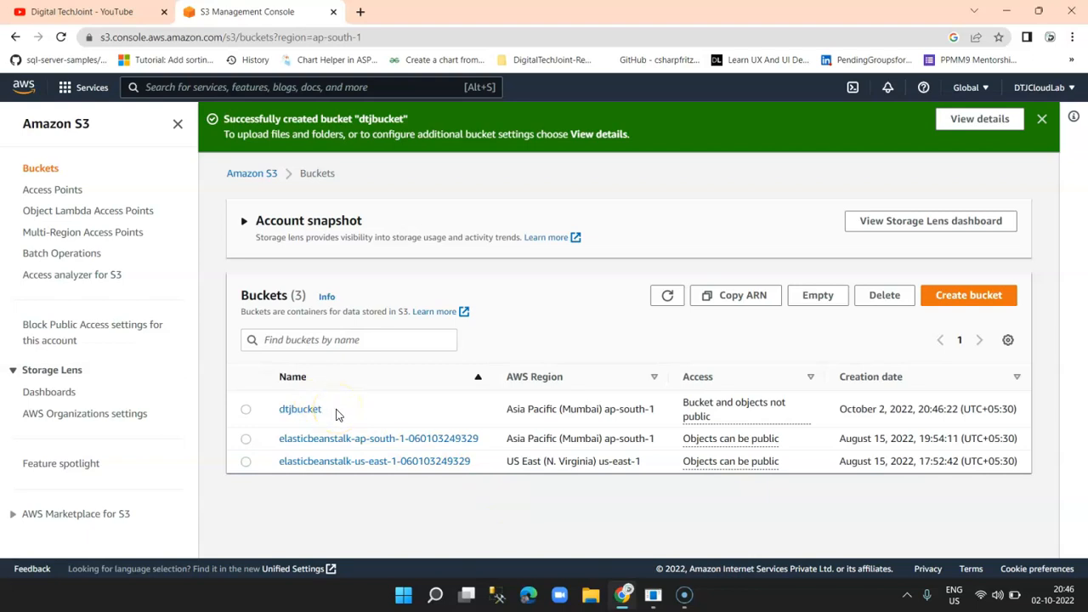
Check the new bucket's region in the bucket list and open dtjbucket
{"action": "left_click_drag", "start_coordinate": [653, 409], "coordinate": [481, 414]}
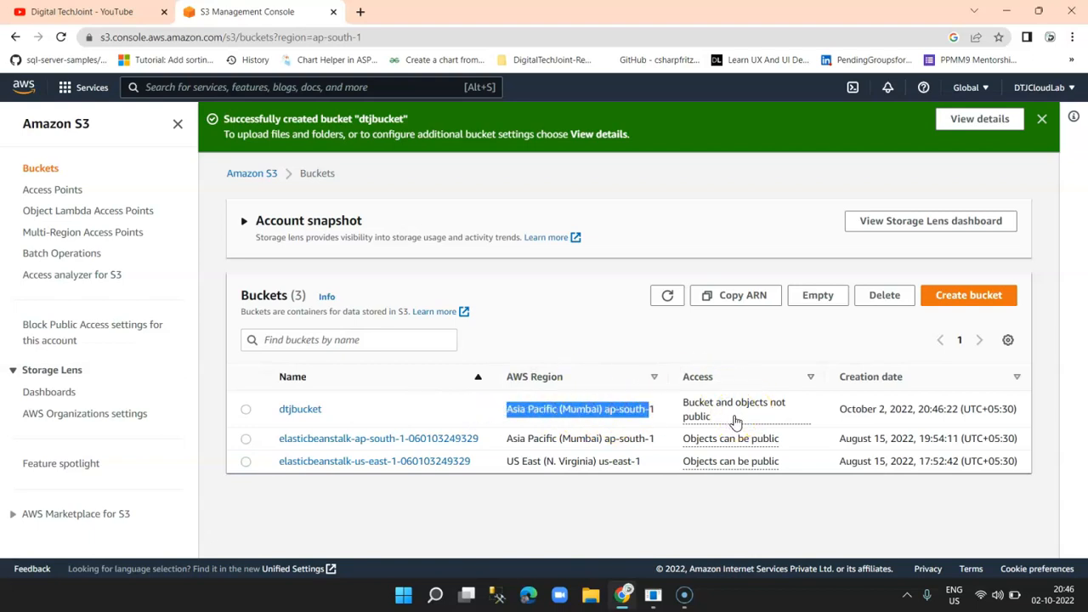
{"action": "left_click", "coordinate": [527, 338]}
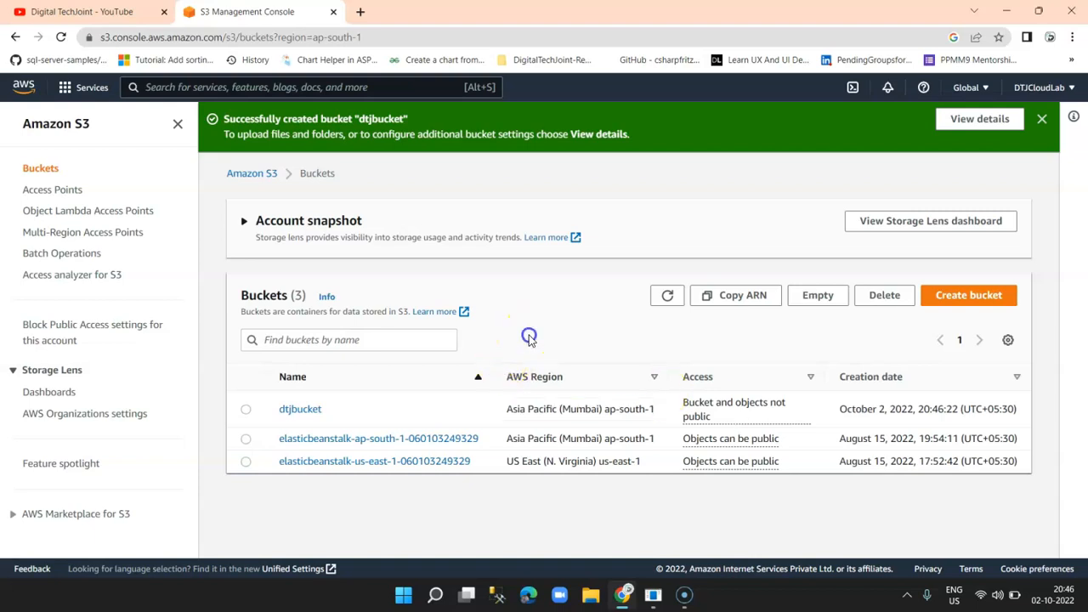
{"action": "left_click", "coordinate": [300, 410]}
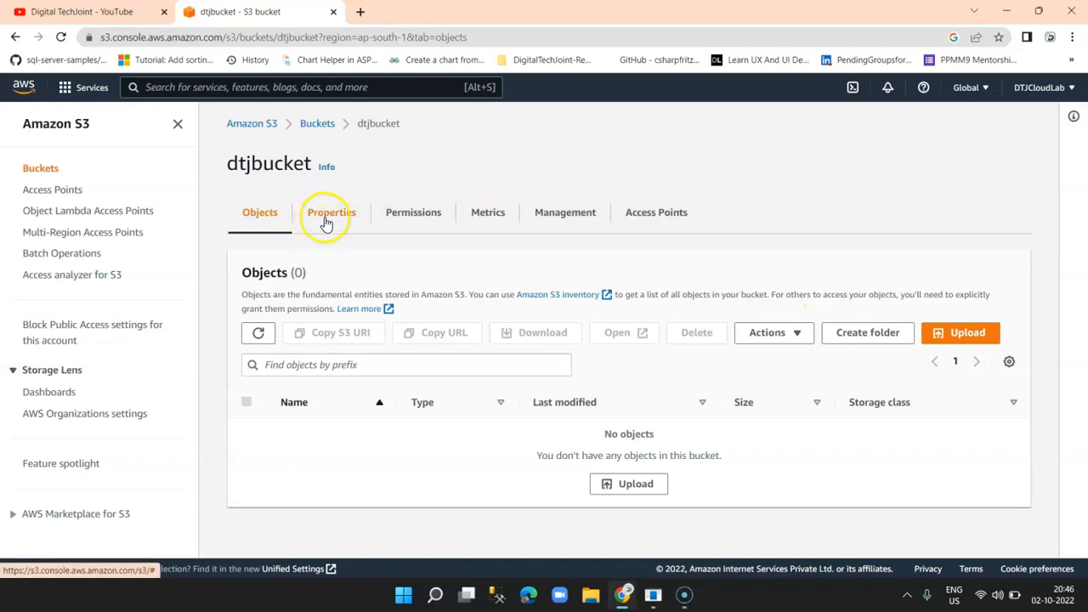
{"action": "left_click_drag", "start_coordinate": [293, 163], "coordinate": [219, 161]}
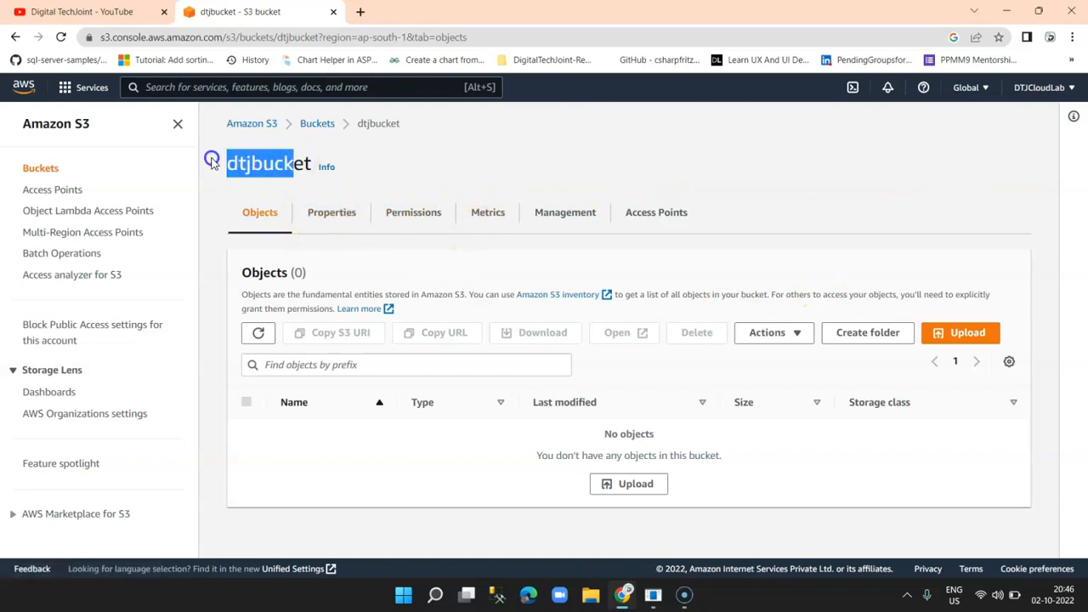
Review dtjbucket's properties, covering the overview, Bucket Versioning, tags, default encryption and Intelligent-Tiering Archive configurations
{"action": "left_click", "coordinate": [338, 213]}
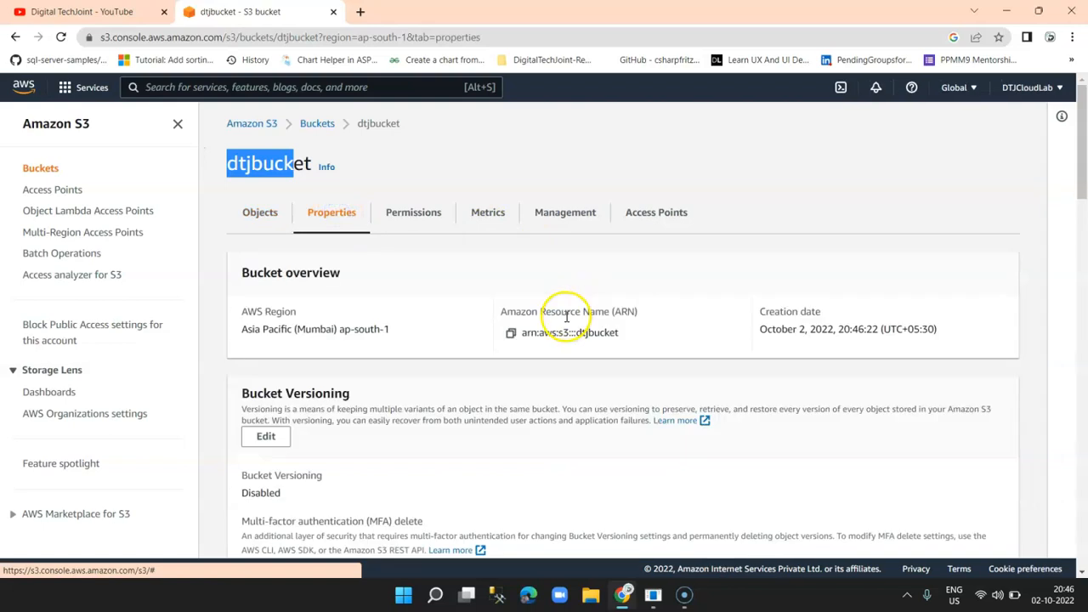
{"action": "scroll", "coordinate": [566, 316], "scroll_direction": "down", "scroll_amount": 2}
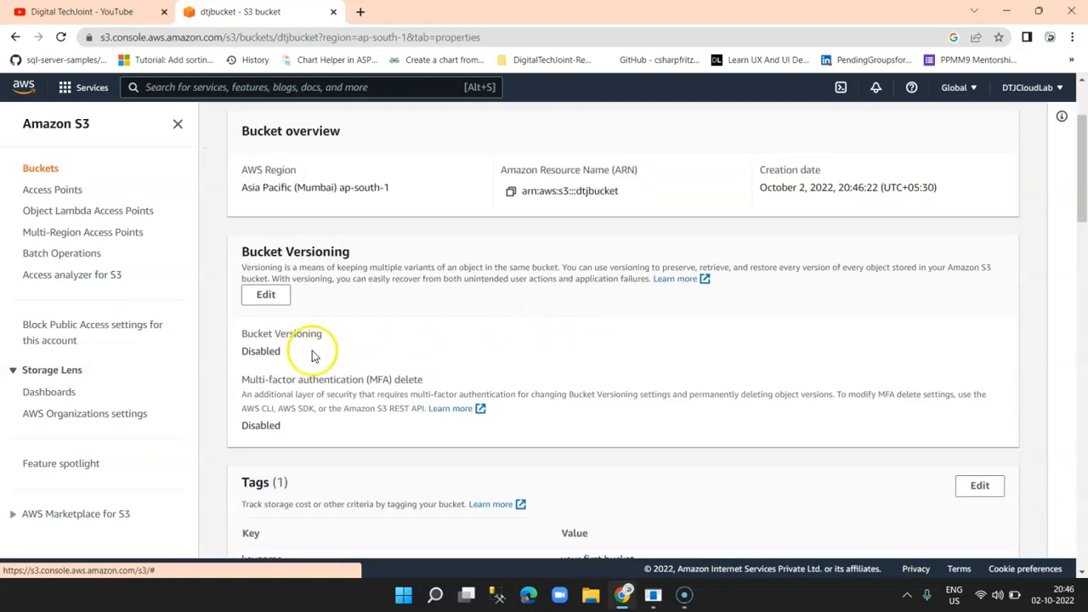
{"action": "scroll", "coordinate": [313, 355], "scroll_direction": "down", "scroll_amount": 5}
{"action": "left_click_drag", "start_coordinate": [644, 209], "coordinate": [543, 210]}
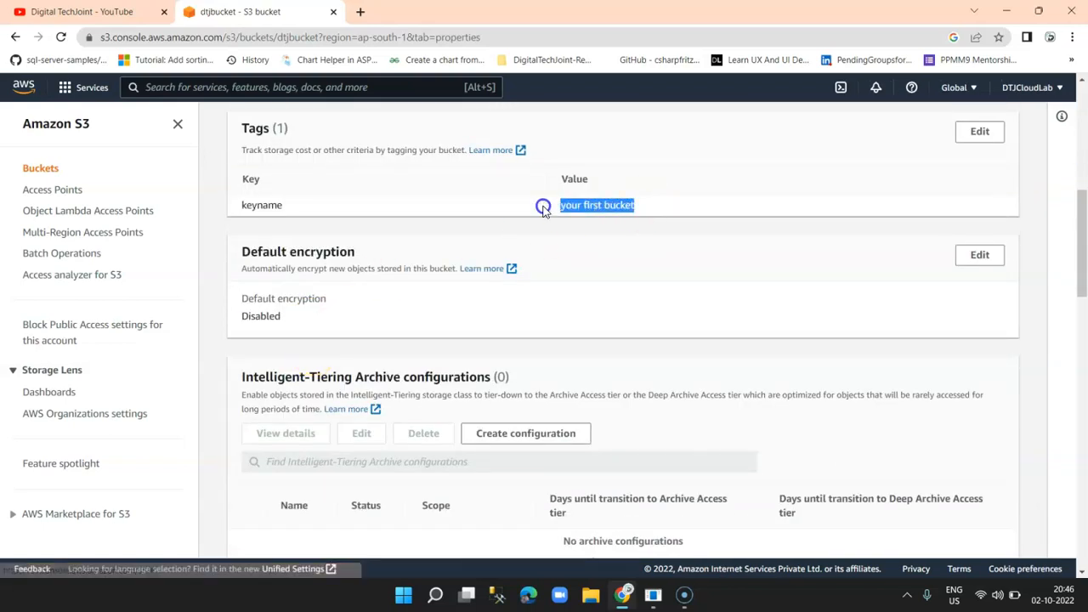
{"action": "scroll", "coordinate": [616, 296], "scroll_direction": "down", "scroll_amount": 1}
{"action": "scroll", "coordinate": [510, 297], "scroll_direction": "down", "scroll_amount": 1}
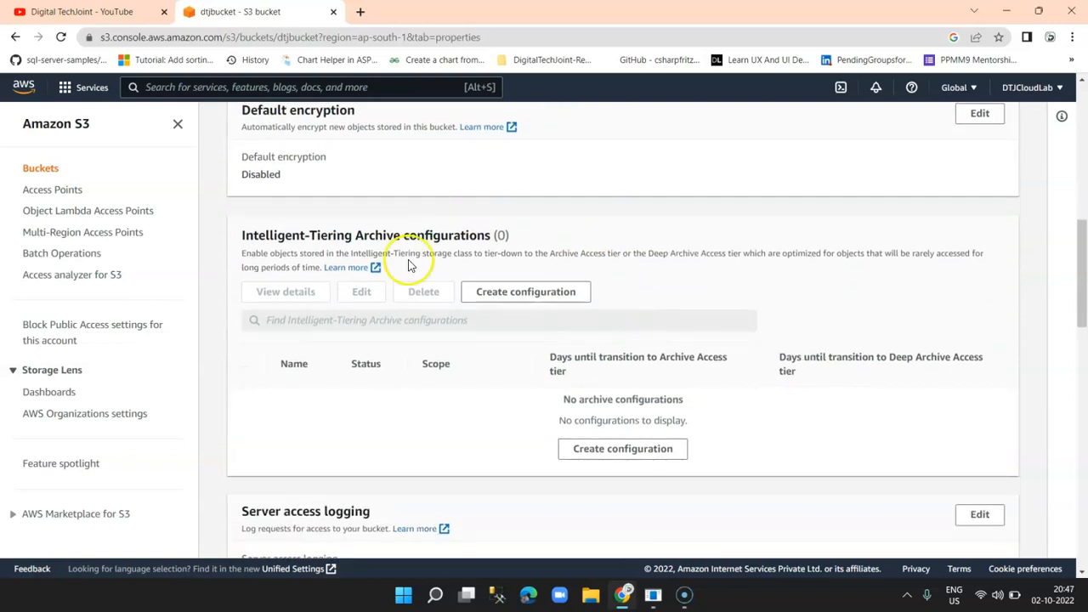
{"action": "left_click_drag", "start_coordinate": [257, 235], "coordinate": [425, 238]}
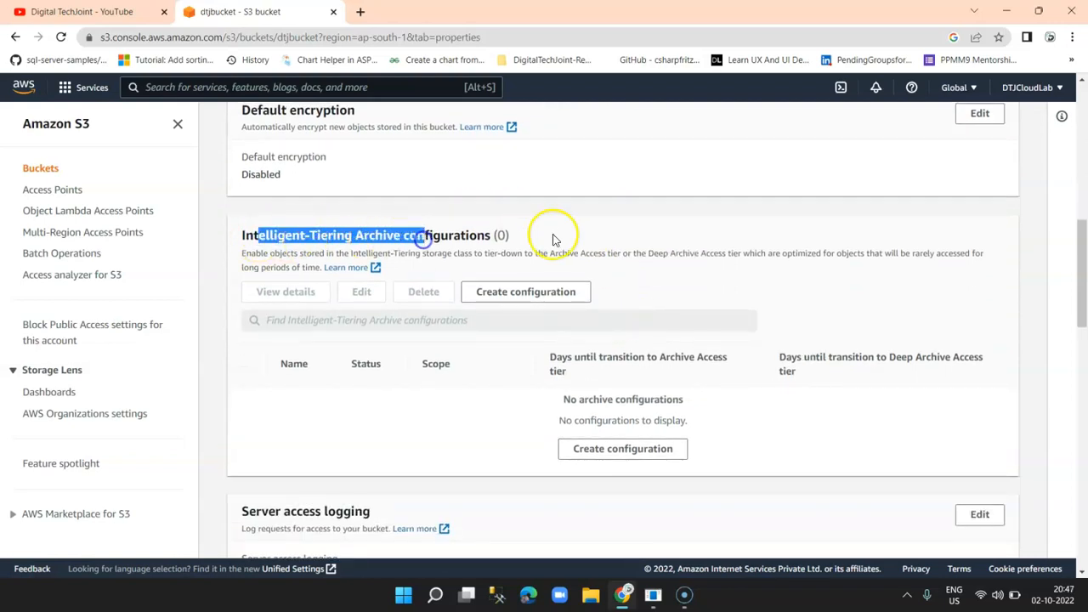
Examine the bucket's server access logging, AWS CloudTrail data events and event notification settings
{"action": "scroll", "coordinate": [674, 338], "scroll_direction": "down", "scroll_amount": 3}
{"action": "left_click", "coordinate": [241, 300]}
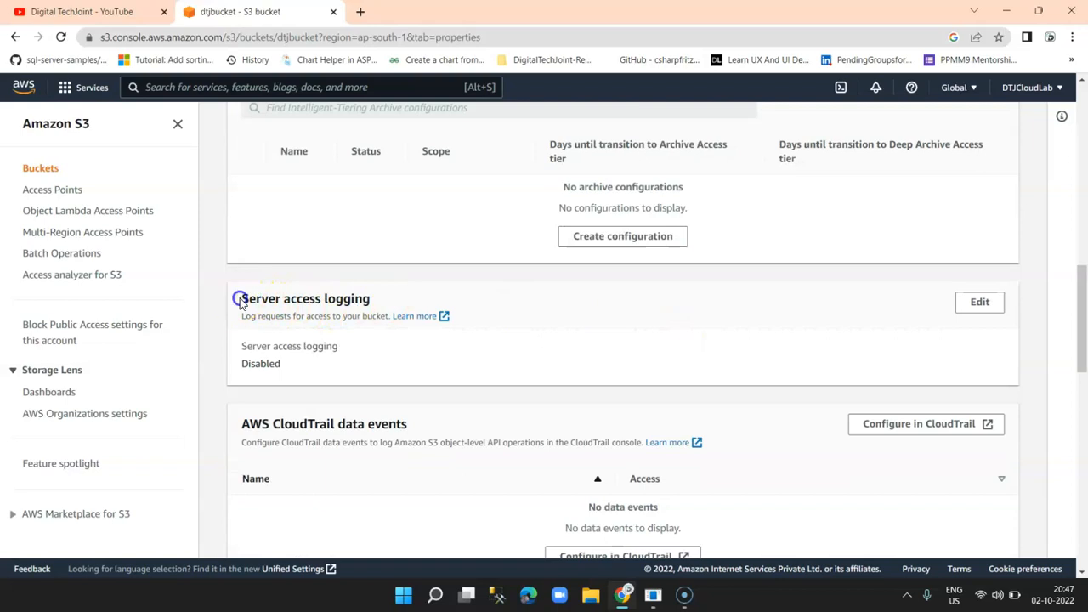
{"action": "left_click_drag", "start_coordinate": [241, 301], "coordinate": [382, 305]}
{"action": "left_click_drag", "start_coordinate": [299, 364], "coordinate": [224, 363]}
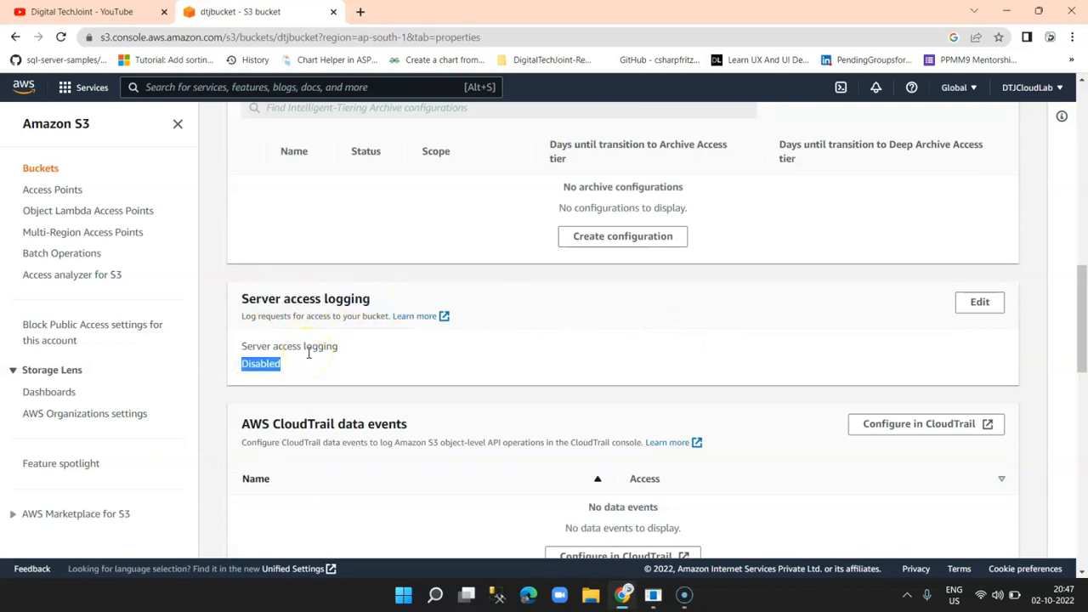
{"action": "scroll", "coordinate": [338, 369], "scroll_direction": "down", "scroll_amount": 3}
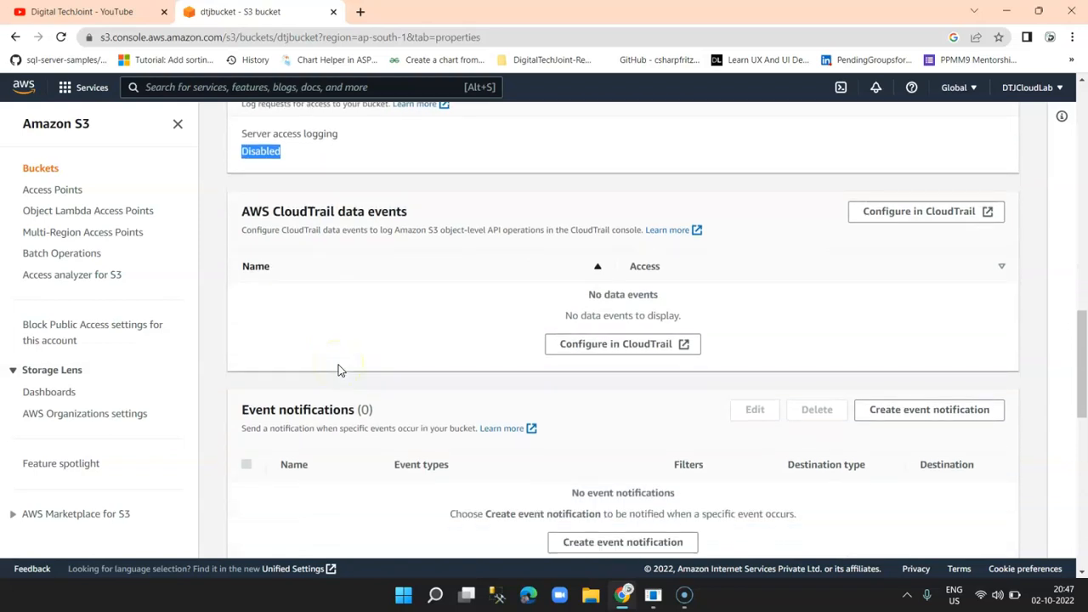
{"action": "scroll", "coordinate": [567, 422], "scroll_direction": "down", "scroll_amount": 2}
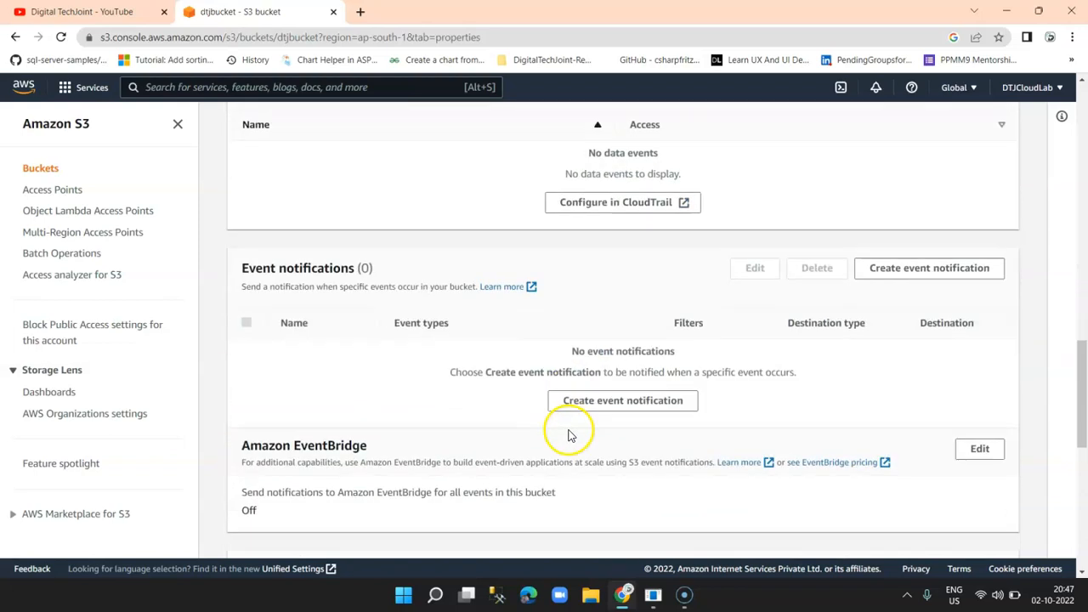
{"action": "left_click_drag", "start_coordinate": [248, 268], "coordinate": [399, 286]}
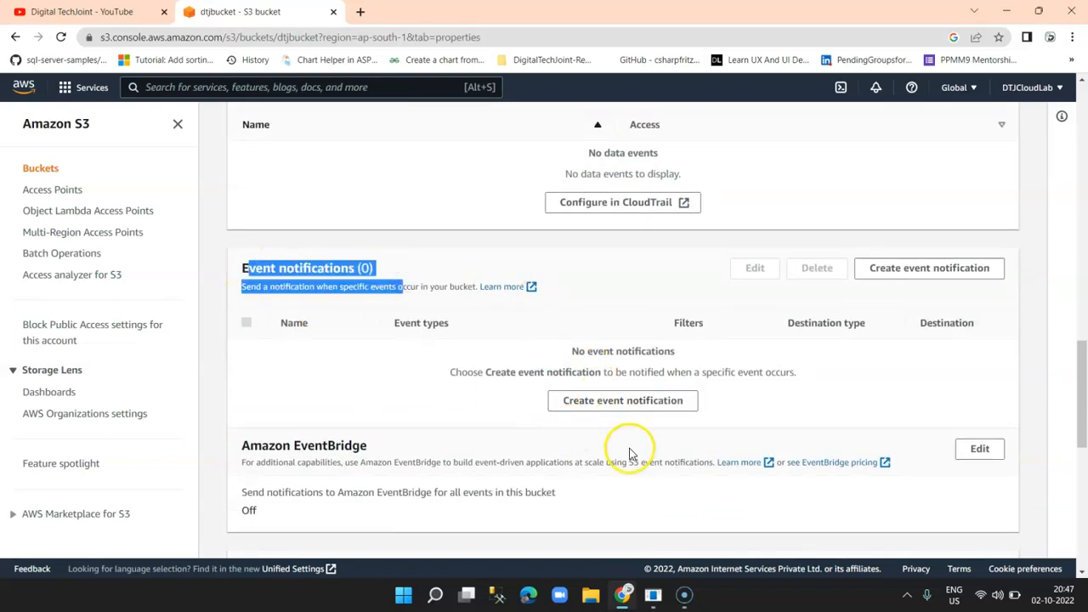
{"action": "scroll", "coordinate": [628, 453], "scroll_direction": "down", "scroll_amount": 2}
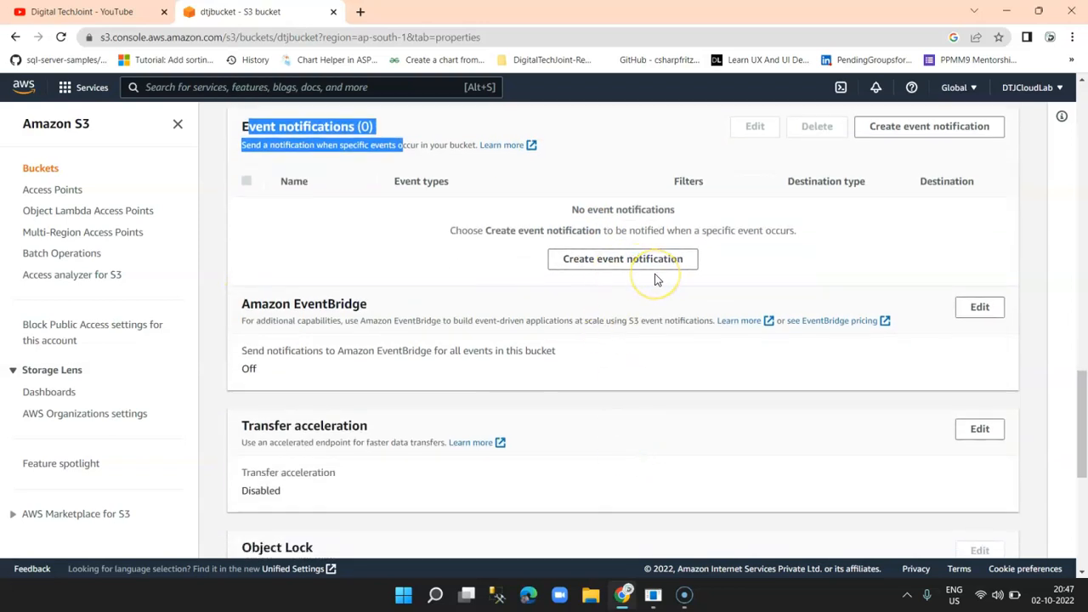
{"action": "left_click", "coordinate": [663, 273]}
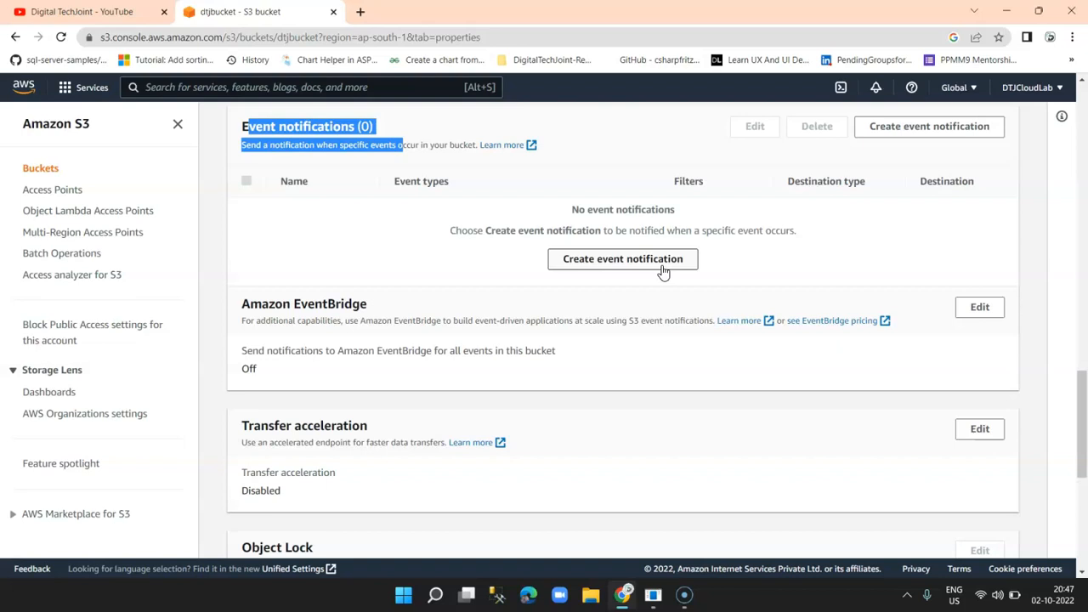
Examine the bucket's Transfer acceleration, Object Lock, Requester pays and Static website hosting settings
{"action": "scroll", "coordinate": [651, 340], "scroll_direction": "down", "scroll_amount": 2}
{"action": "left_click_drag", "start_coordinate": [247, 284], "coordinate": [396, 281]}
{"action": "left_click", "coordinate": [353, 356]}
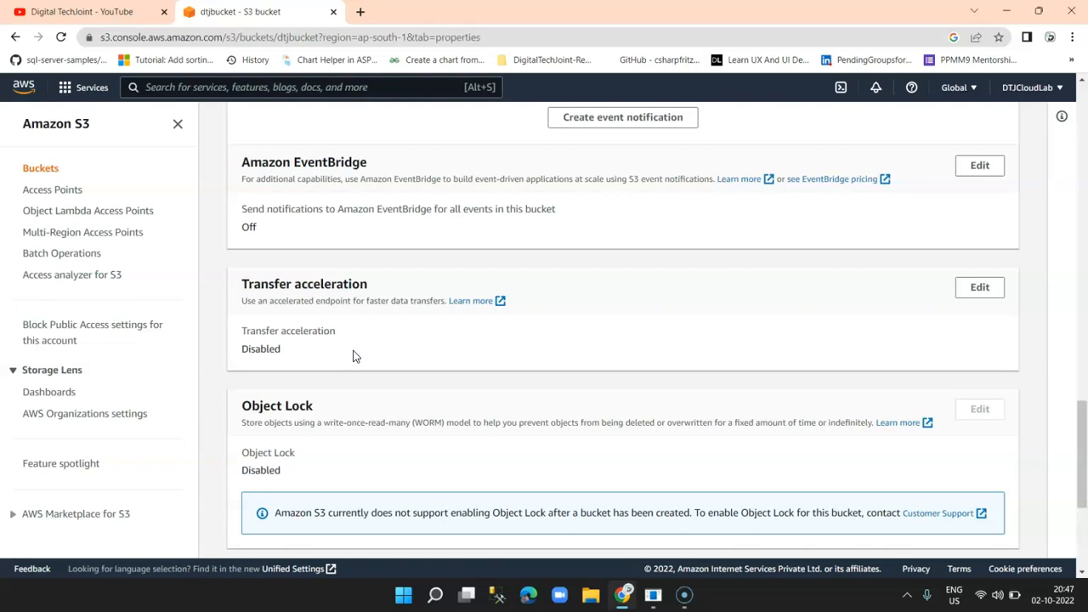
{"action": "scroll", "coordinate": [355, 357], "scroll_direction": "down", "scroll_amount": 2}
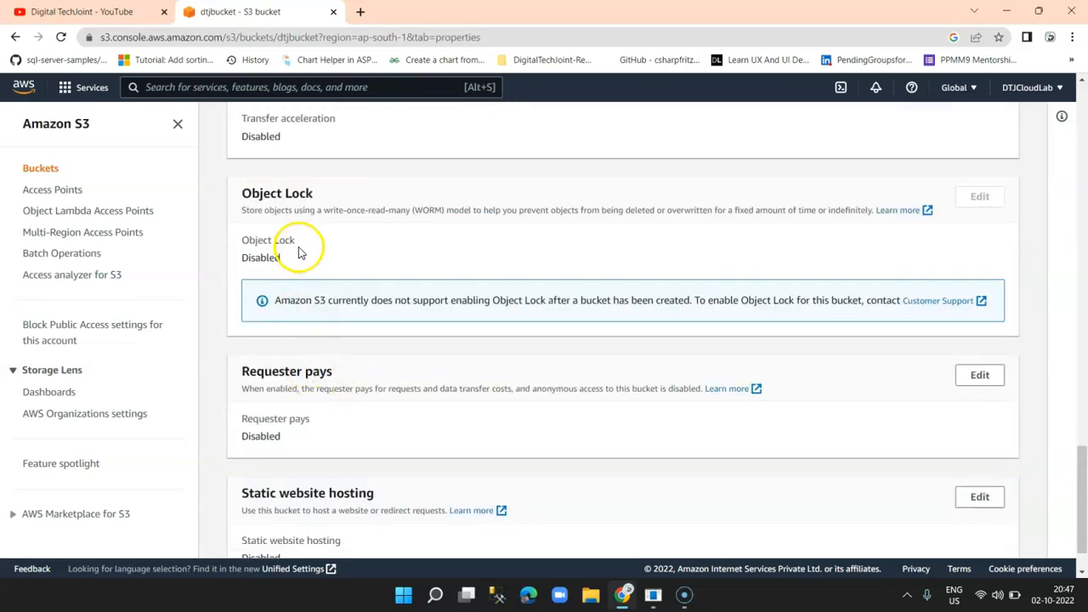
{"action": "scroll", "coordinate": [333, 452], "scroll_direction": "down", "scroll_amount": 1}
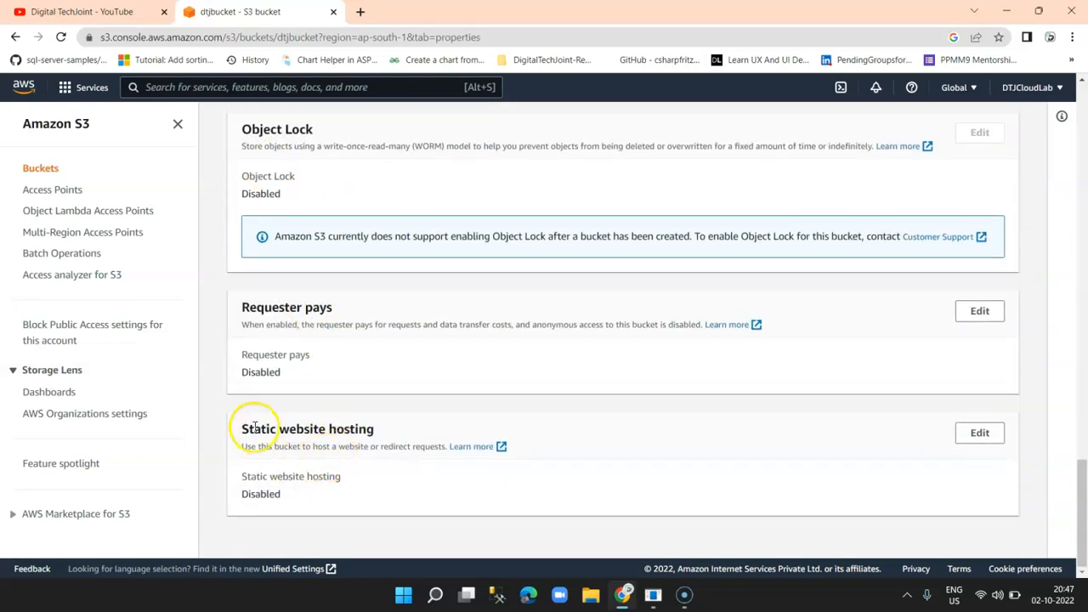
{"action": "left_click_drag", "start_coordinate": [243, 430], "coordinate": [388, 434]}
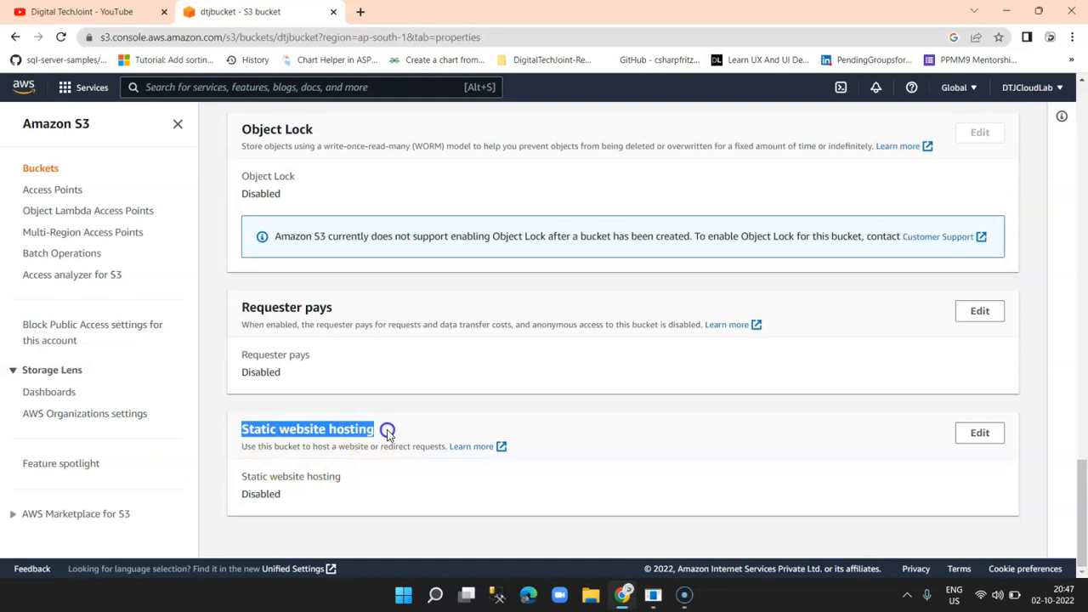
{"action": "left_click_drag", "start_coordinate": [286, 500], "coordinate": [239, 435]}
{"action": "left_click", "coordinate": [371, 425]}
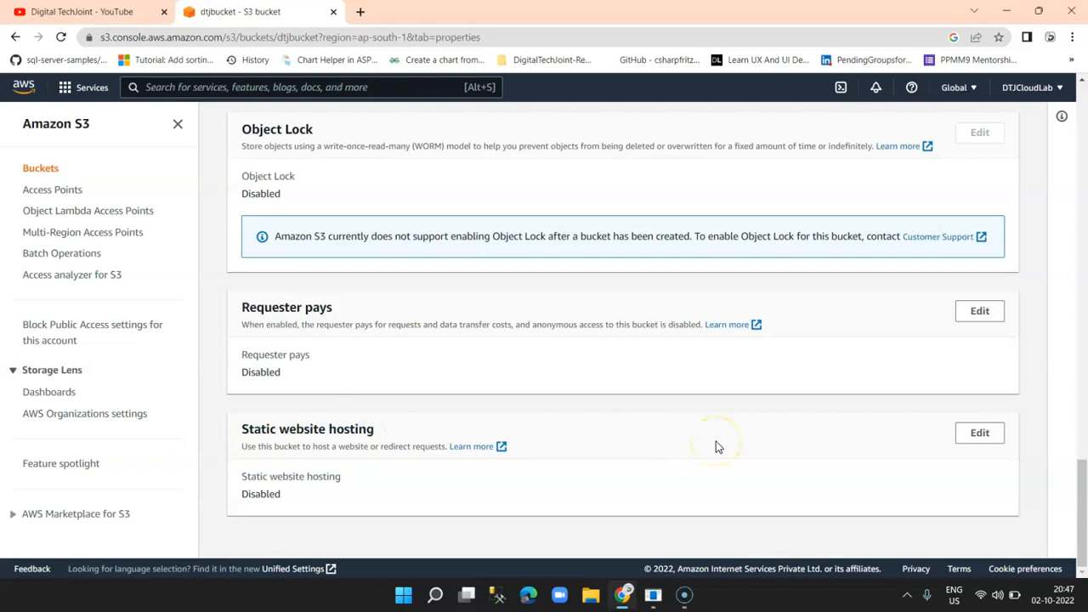
Review dtjbucket's permissions, including the Block public access settings and the bucket policy
{"action": "scroll", "coordinate": [721, 453], "scroll_direction": "up", "scroll_amount": 4}
{"action": "scroll", "coordinate": [721, 452], "scroll_direction": "up", "scroll_amount": 12}
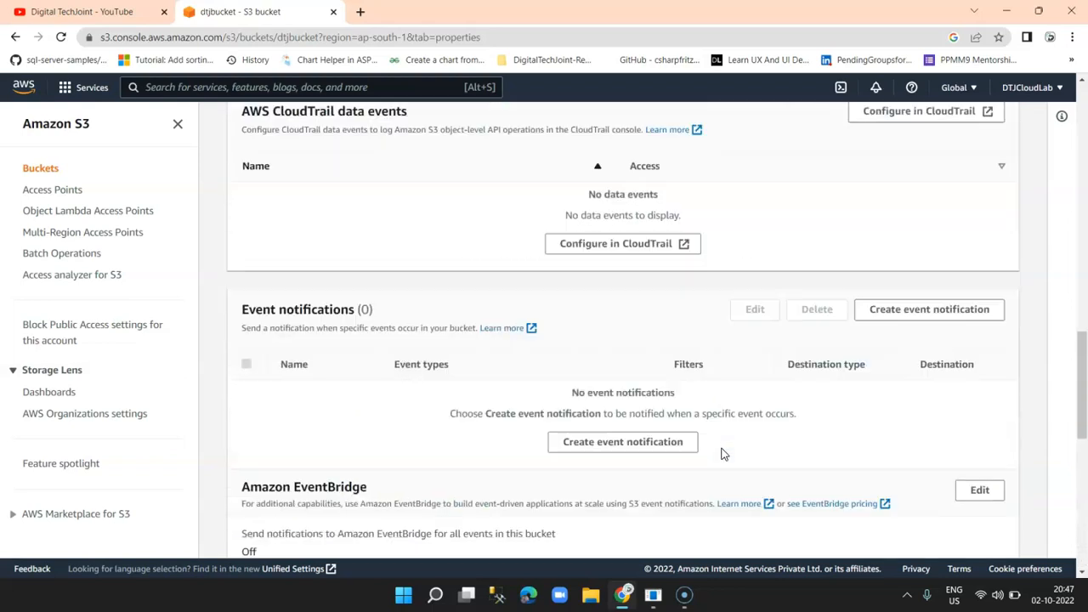
{"action": "scroll", "coordinate": [720, 452], "scroll_direction": "up", "scroll_amount": 3}
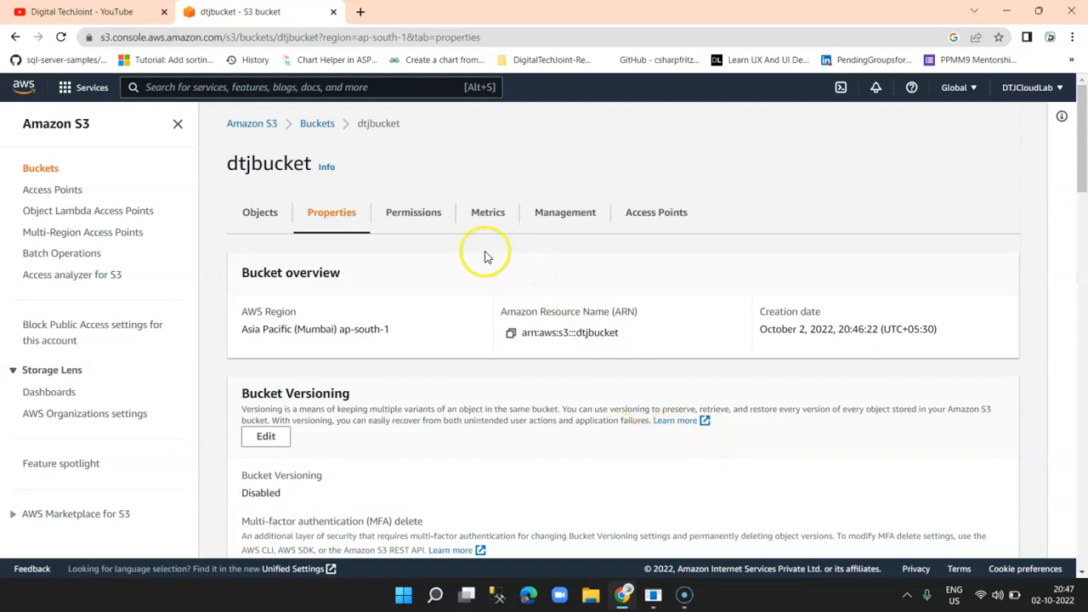
{"action": "left_click", "coordinate": [413, 214]}
{"action": "scroll", "coordinate": [693, 370], "scroll_direction": "down", "scroll_amount": 2}
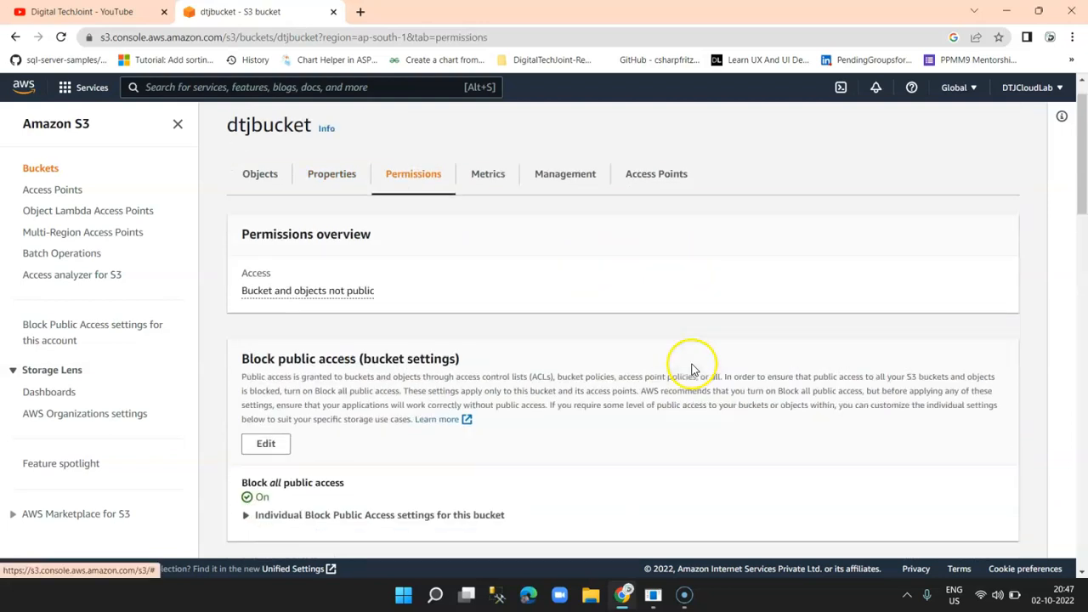
{"action": "scroll", "coordinate": [652, 367], "scroll_direction": "down", "scroll_amount": 3}
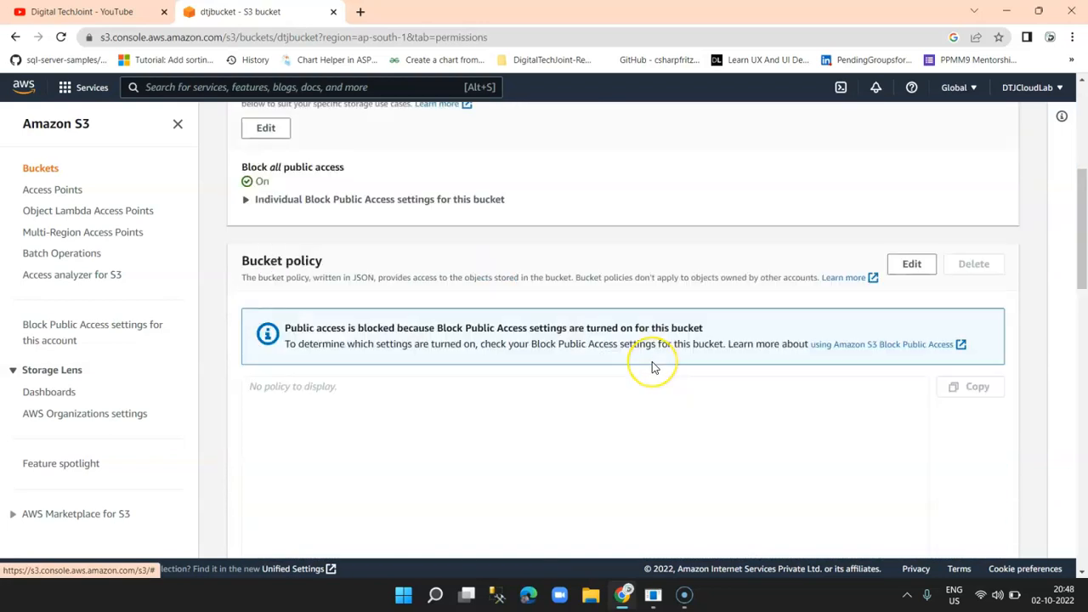
{"action": "left_click_drag", "start_coordinate": [324, 261], "coordinate": [247, 265]}
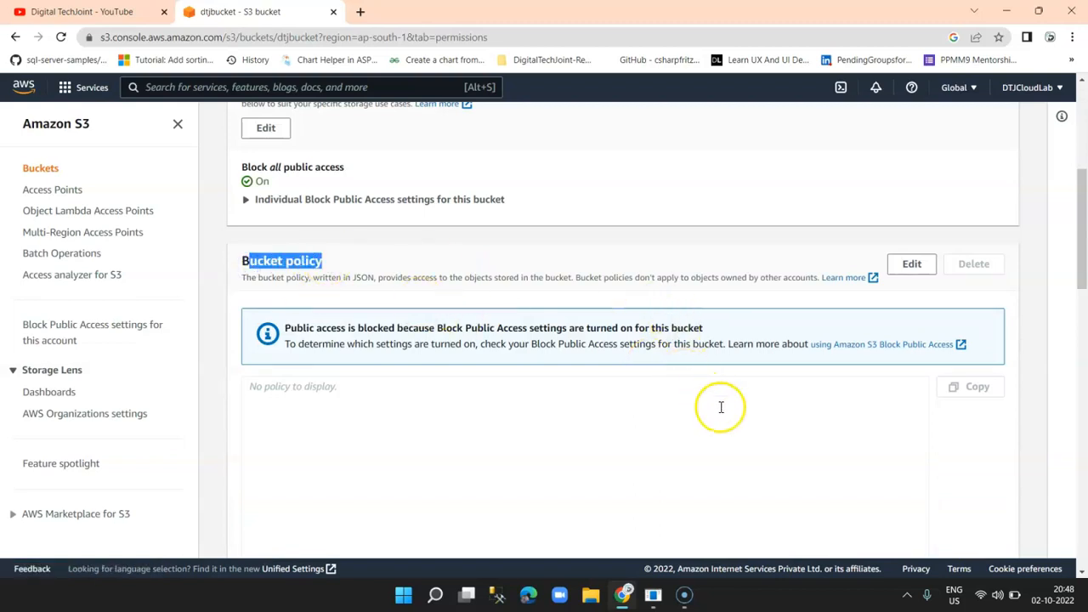
Look through dtjbucket's metrics, its lifecycle rules under management, and its access points
{"action": "scroll", "coordinate": [720, 407], "scroll_direction": "up", "scroll_amount": 5}
{"action": "left_click", "coordinate": [499, 223]}
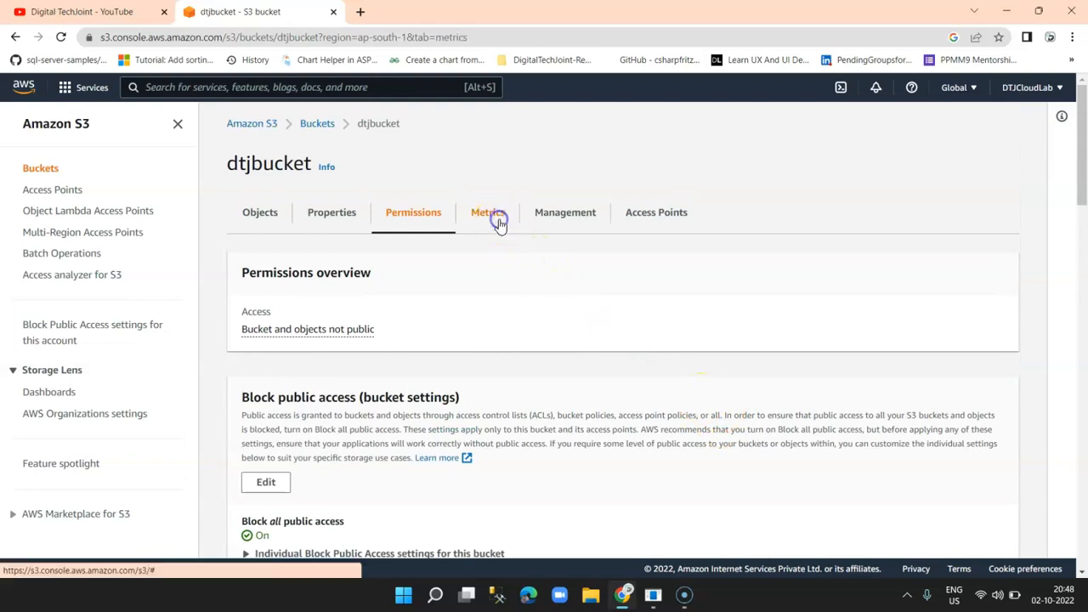
{"action": "left_click", "coordinate": [584, 220]}
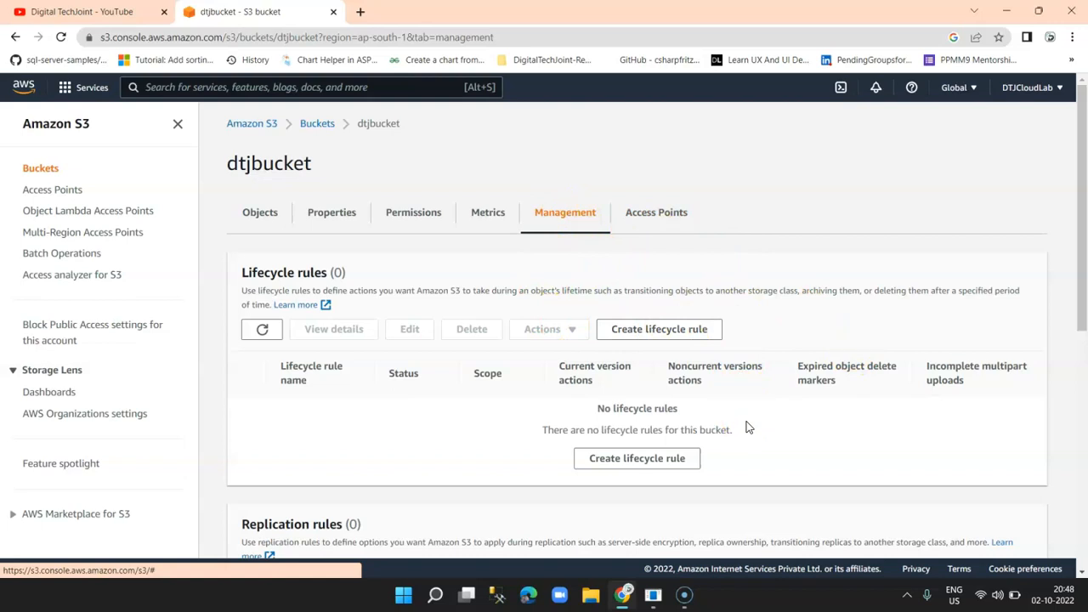
{"action": "left_click", "coordinate": [646, 212]}
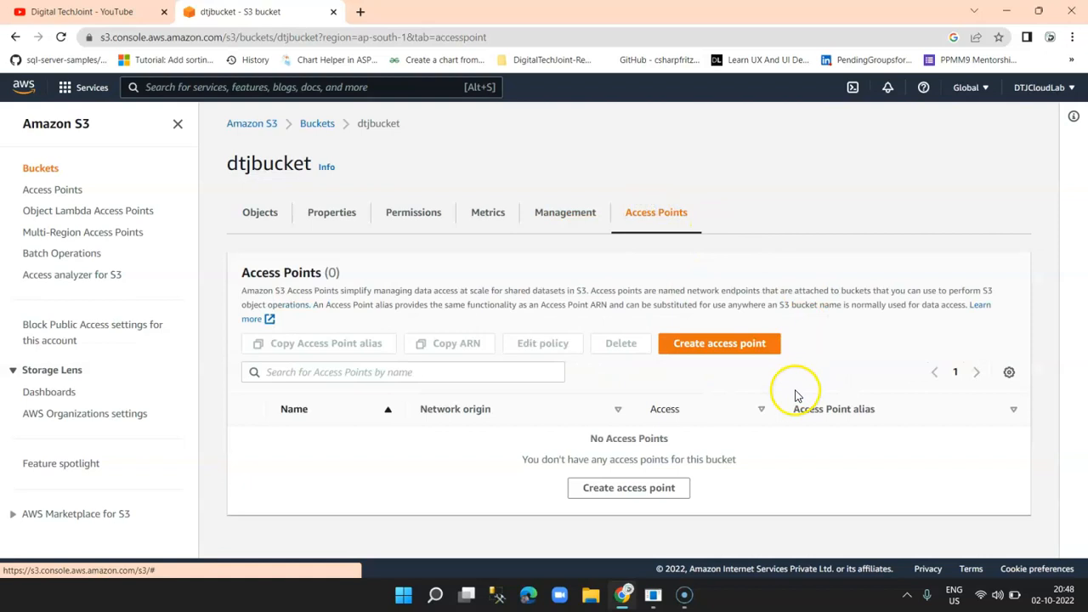
Reopen dtjbucket from the bucket list, view its file upload page and return to the bucket's objects
{"action": "left_click", "coordinate": [312, 124]}
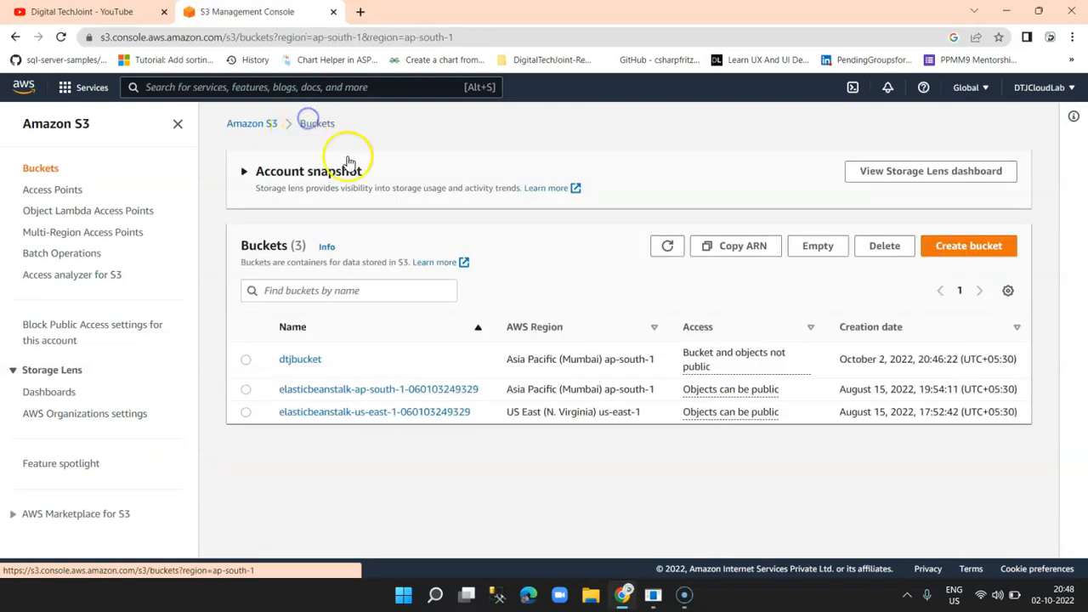
{"action": "left_click", "coordinate": [301, 361]}
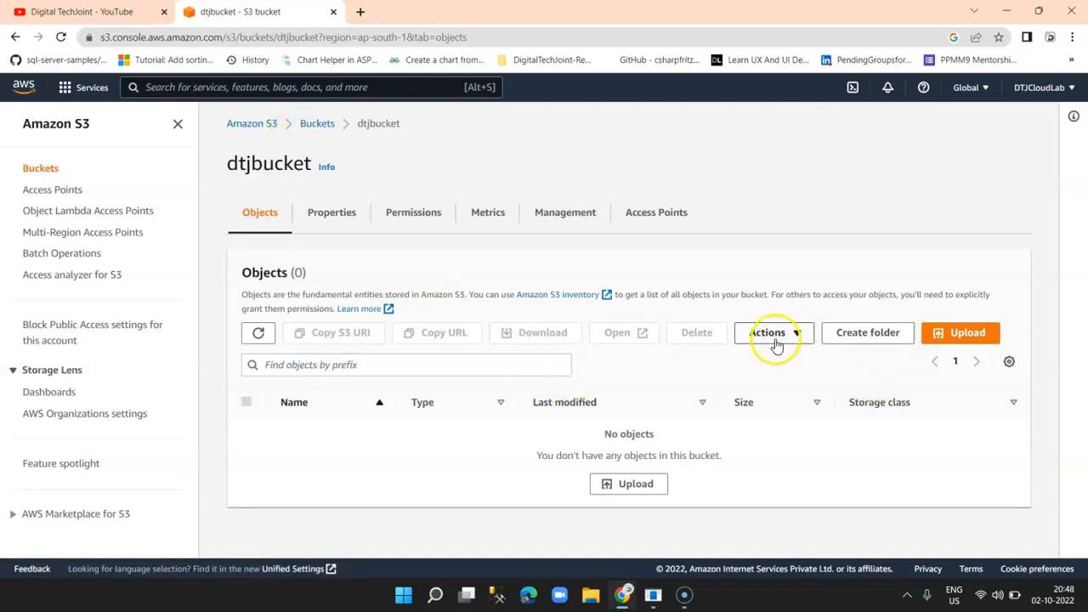
{"action": "left_click", "coordinate": [969, 333]}
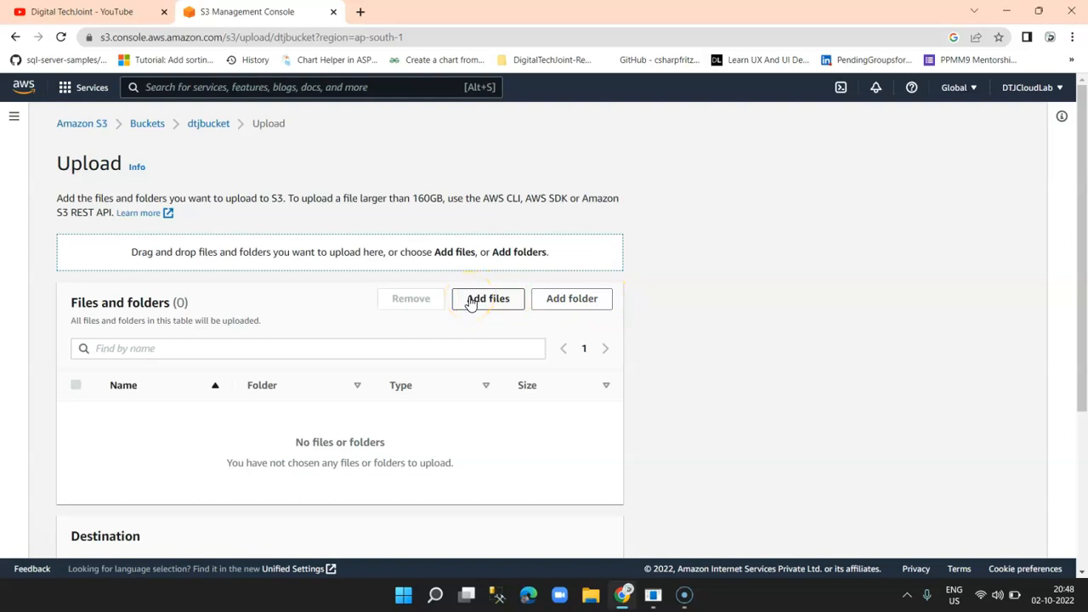
{"action": "left_click", "coordinate": [209, 128]}
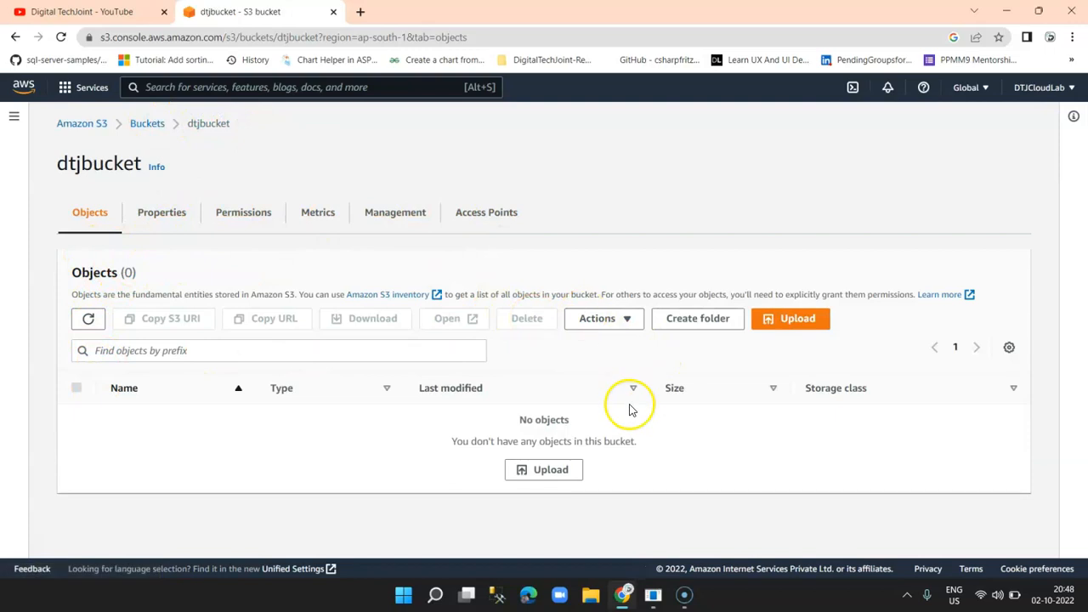
Create a folder named Documents in dtjbucket
{"action": "left_click", "coordinate": [718, 325]}
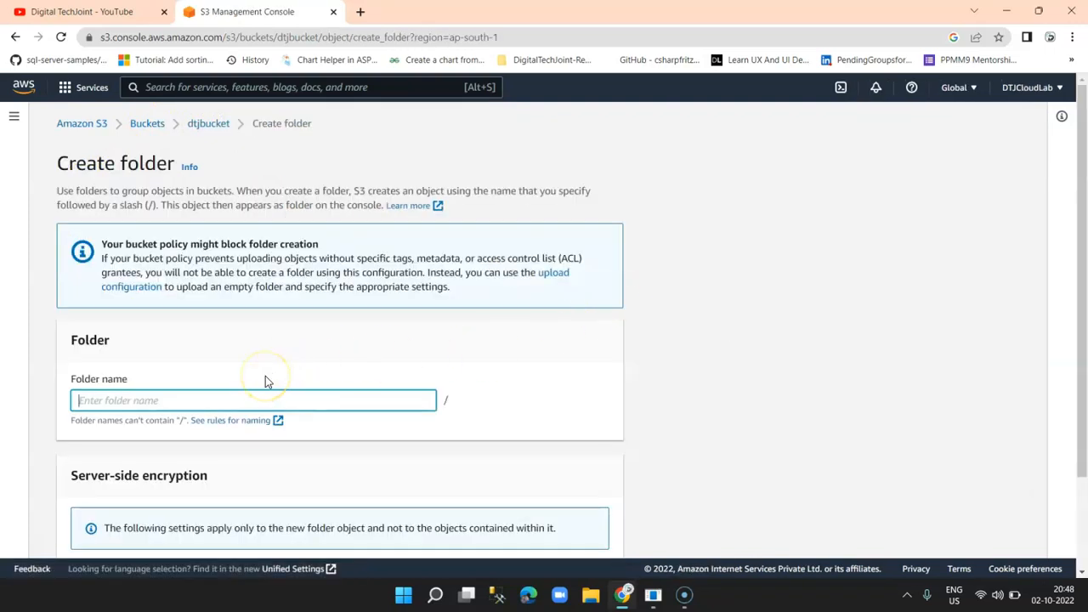
{"action": "type", "text": "Documents"}
{"action": "left_click", "coordinate": [376, 390]}
{"action": "scroll", "coordinate": [375, 390], "scroll_direction": "down", "scroll_amount": 2}
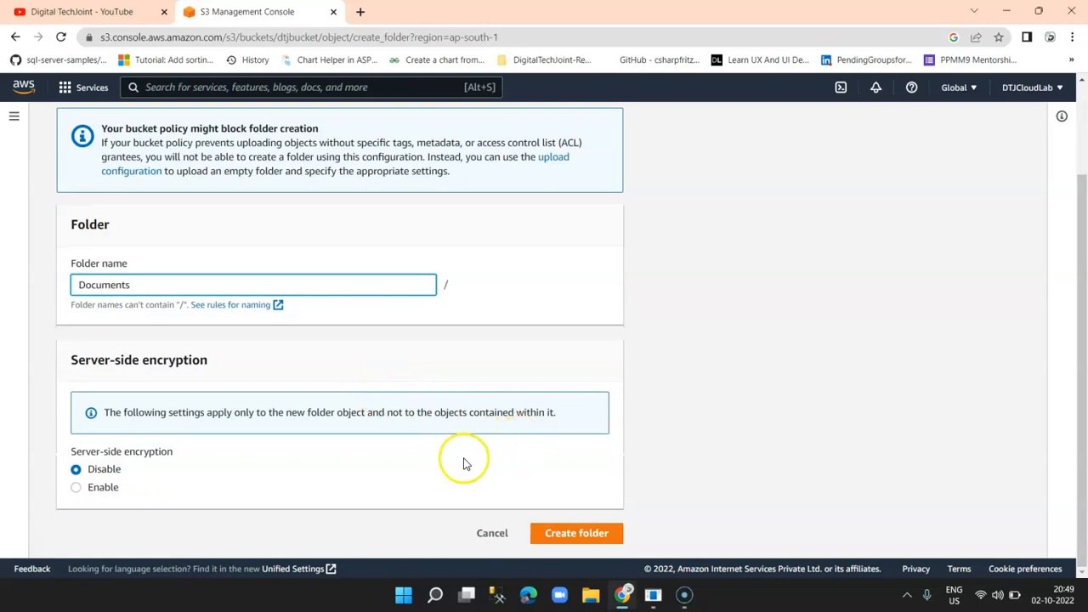
{"action": "left_click", "coordinate": [600, 541]}
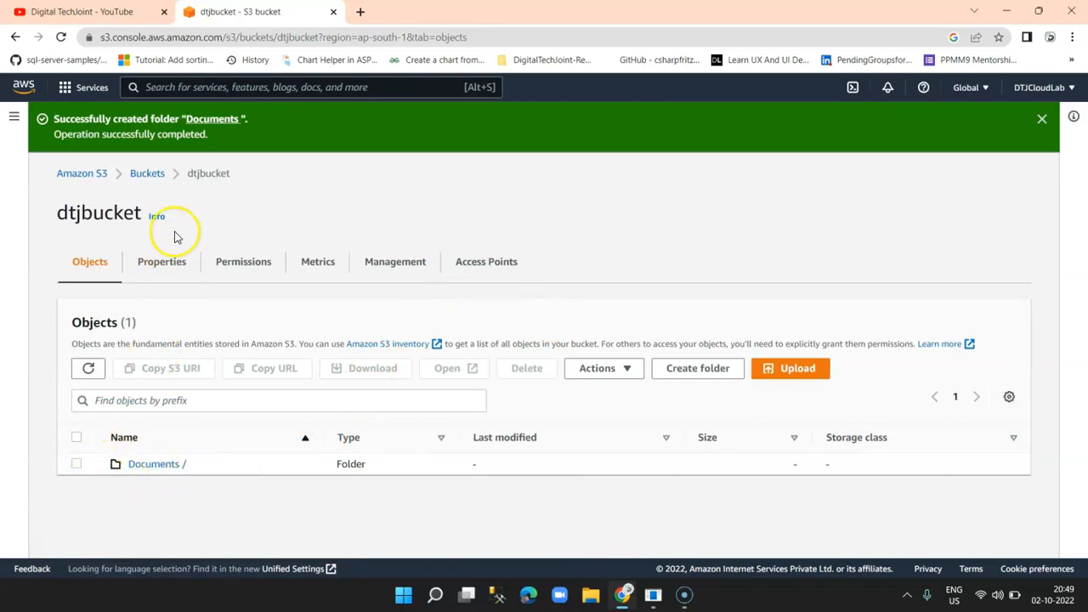
{"action": "double_click", "coordinate": [113, 216]}
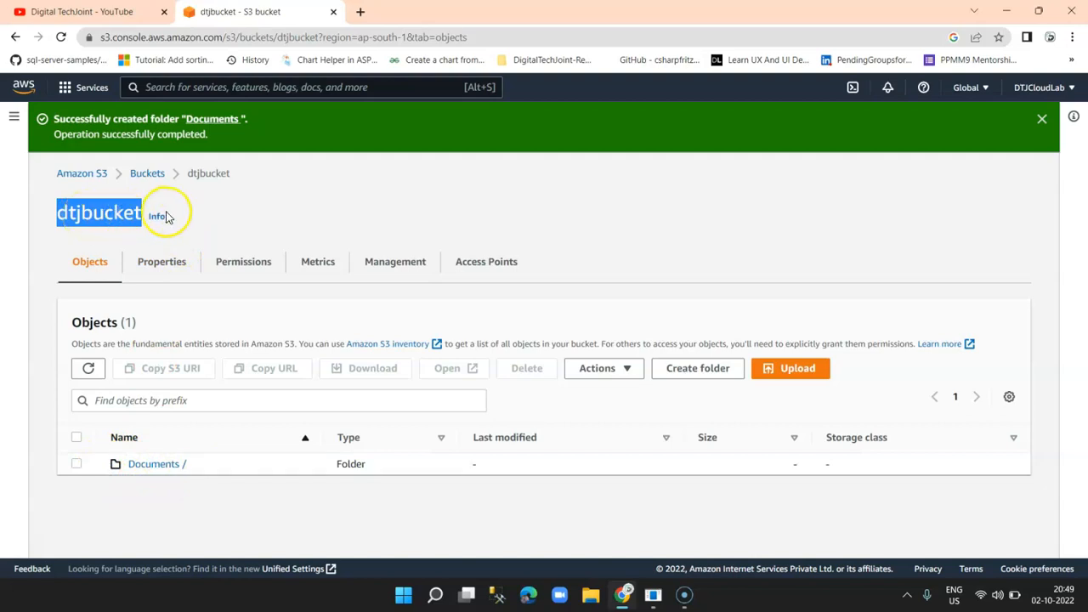
{"action": "left_click", "coordinate": [218, 498]}
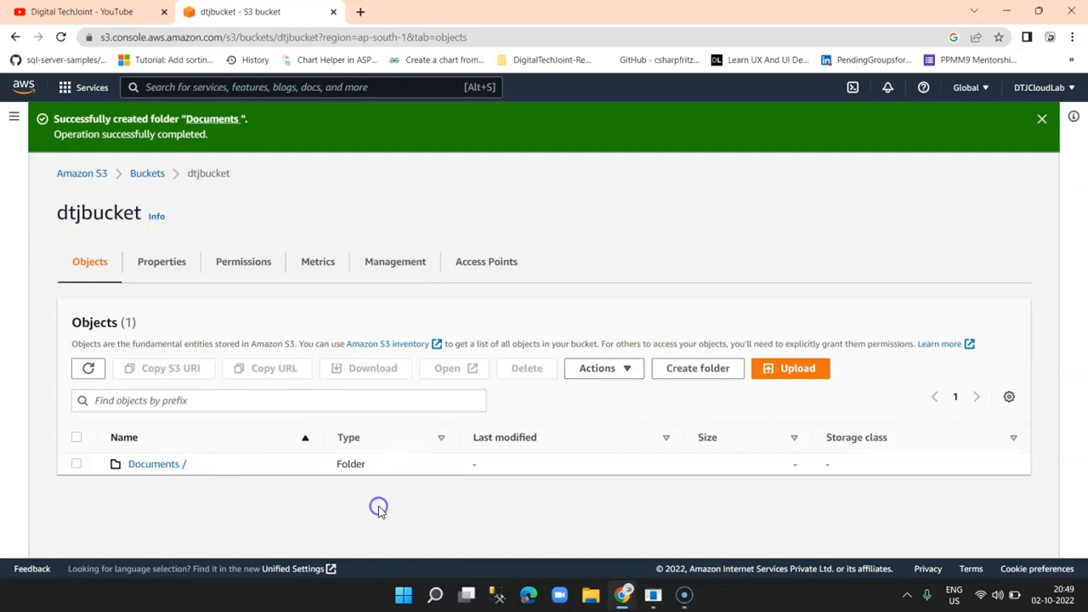
Start an upload to dtjbucket and add wellarchitected-performance-efficiency-pillar.pdf from the AWS\S3 folder on drive D
{"action": "left_click", "coordinate": [810, 372]}
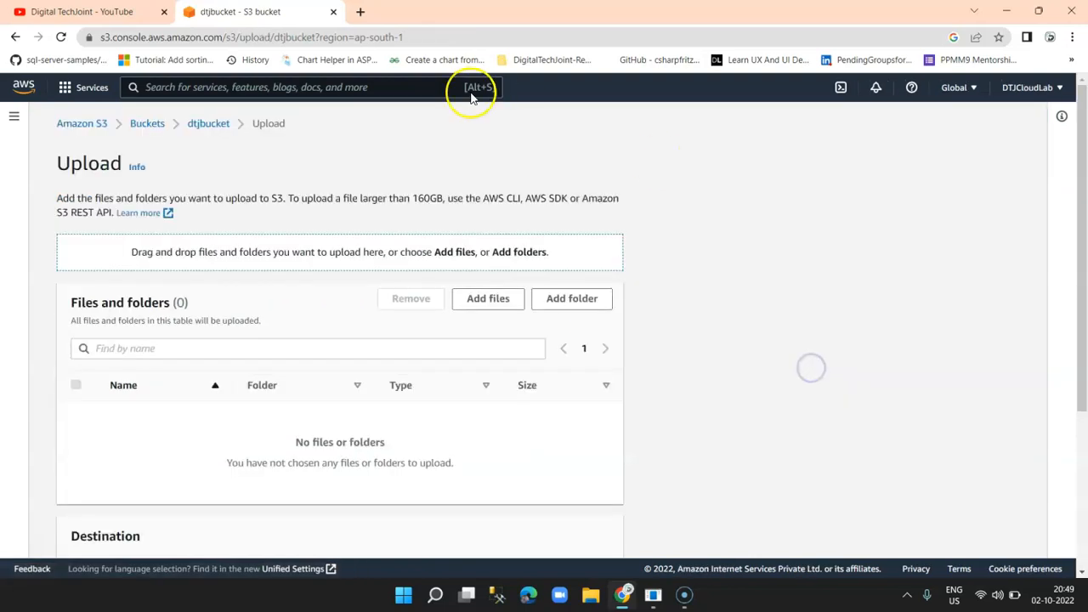
{"action": "left_click", "coordinate": [487, 301]}
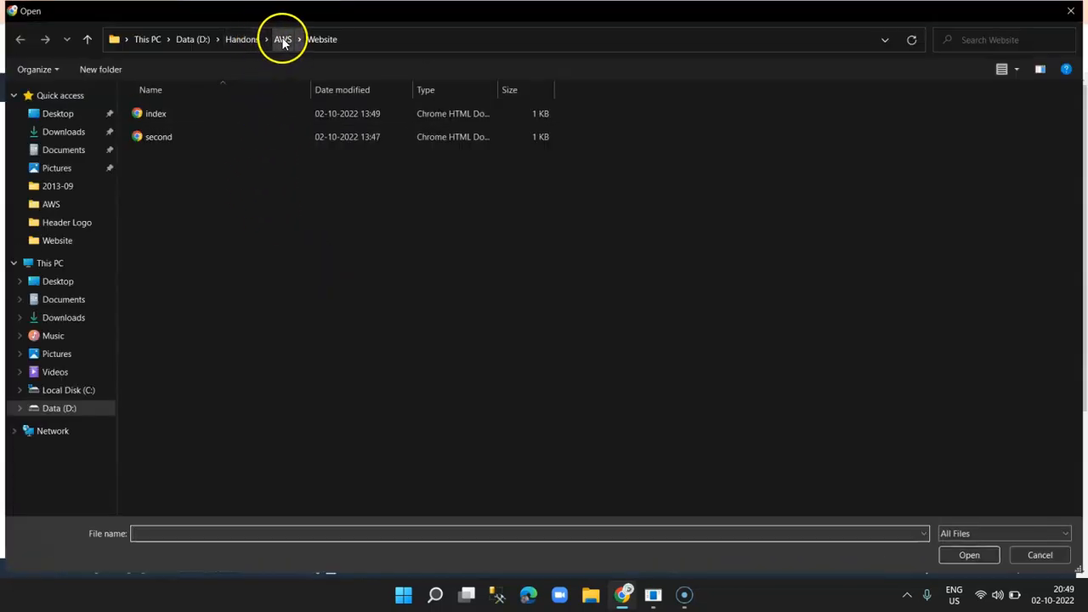
{"action": "left_click", "coordinate": [196, 39]}
{"action": "scroll", "coordinate": [179, 211], "scroll_direction": "up", "scroll_amount": 2}
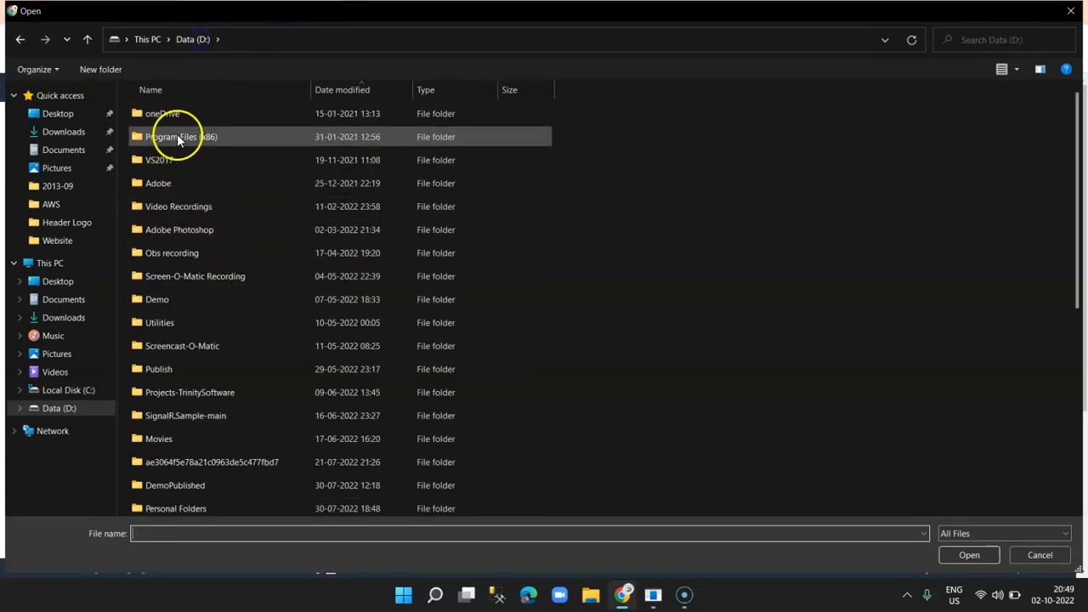
{"action": "scroll", "coordinate": [187, 216], "scroll_direction": "down", "scroll_amount": 5}
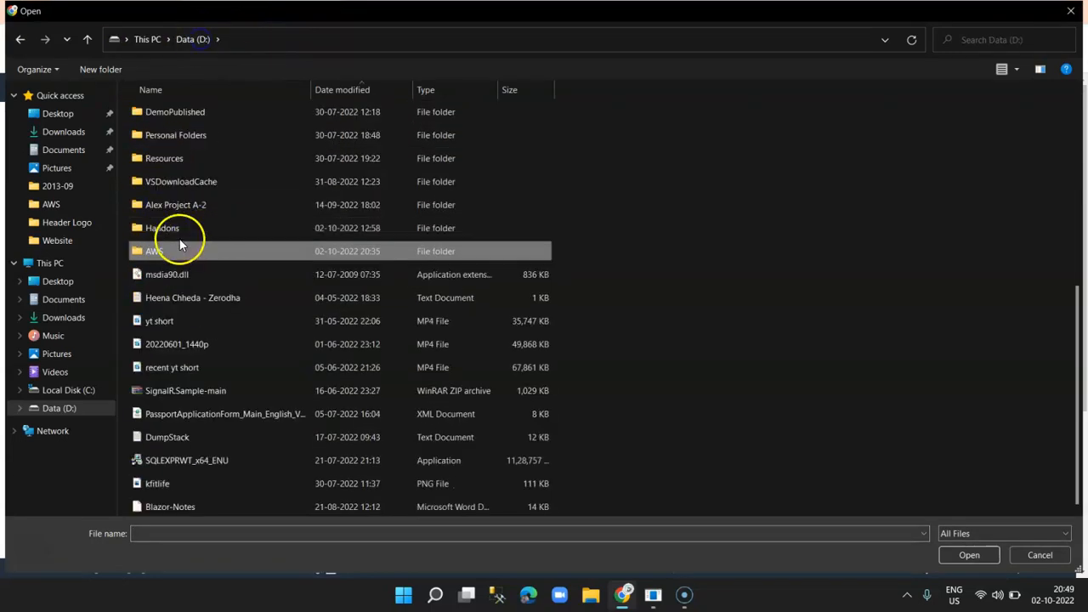
{"action": "double_click", "coordinate": [170, 247]}
{"action": "left_click", "coordinate": [153, 113]}
{"action": "double_click", "coordinate": [153, 113]}
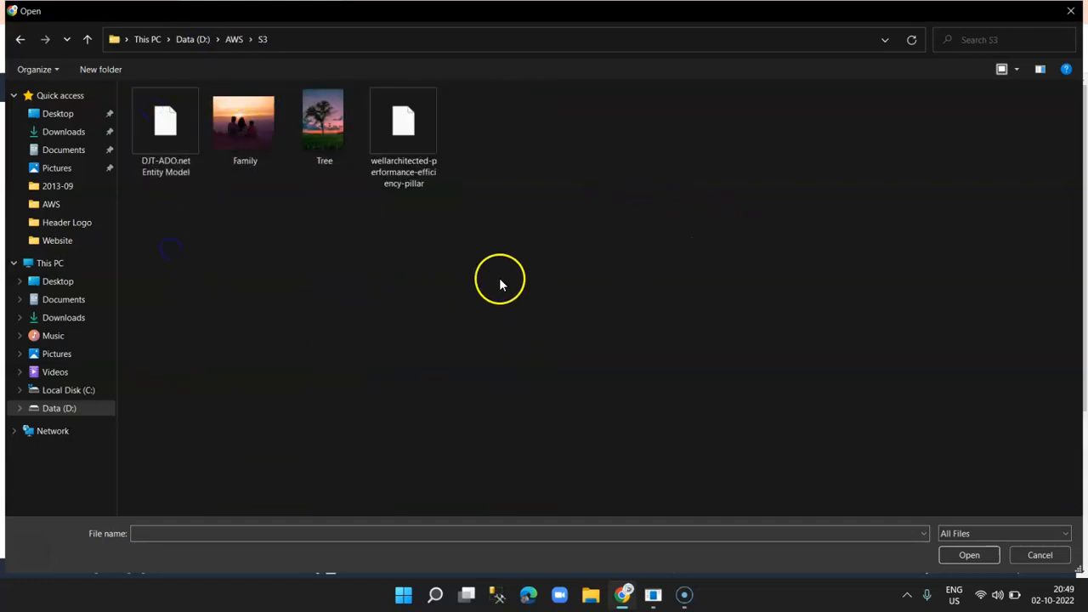
{"action": "double_click", "coordinate": [396, 136]}
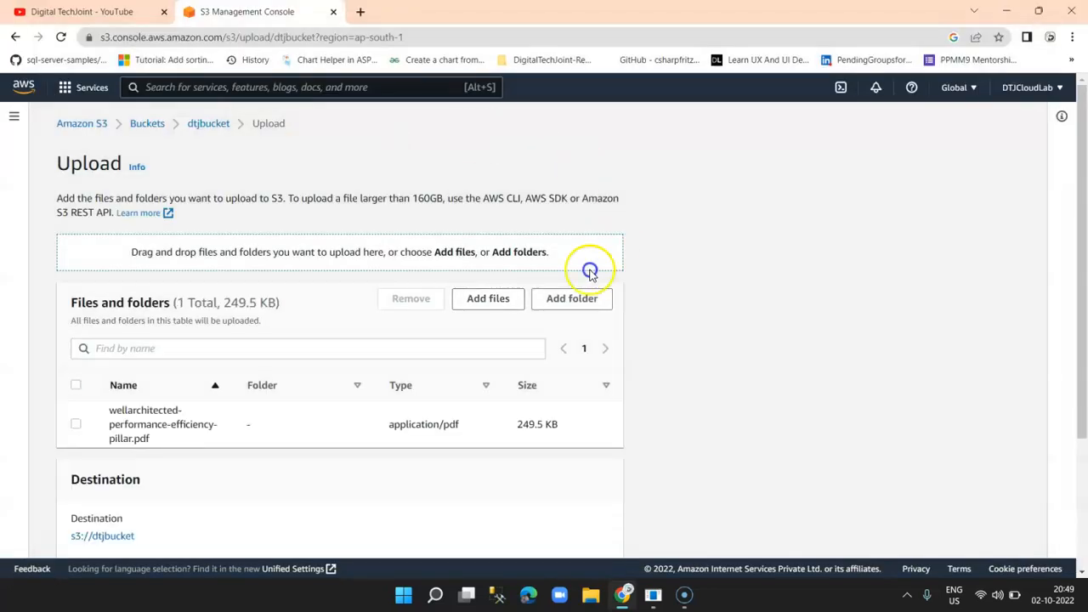
Upload the chosen PDF to s3://dtjbucket and close the upload status page
{"action": "scroll", "coordinate": [580, 331], "scroll_direction": "down", "scroll_amount": 3}
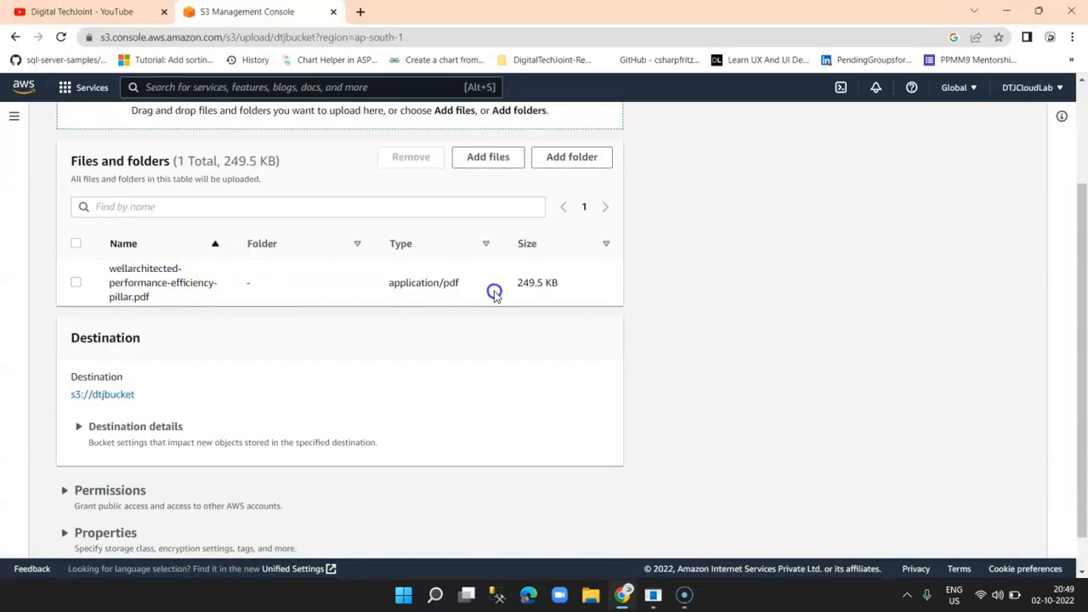
{"action": "scroll", "coordinate": [568, 290], "scroll_direction": "up", "scroll_amount": 3}
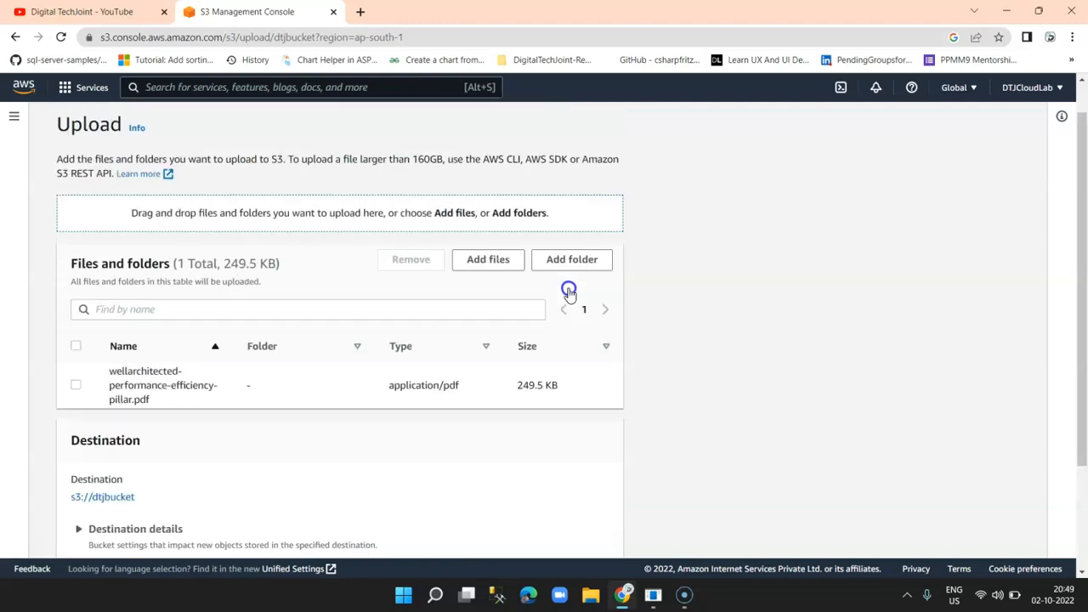
{"action": "scroll", "coordinate": [569, 290], "scroll_direction": "down", "scroll_amount": 4}
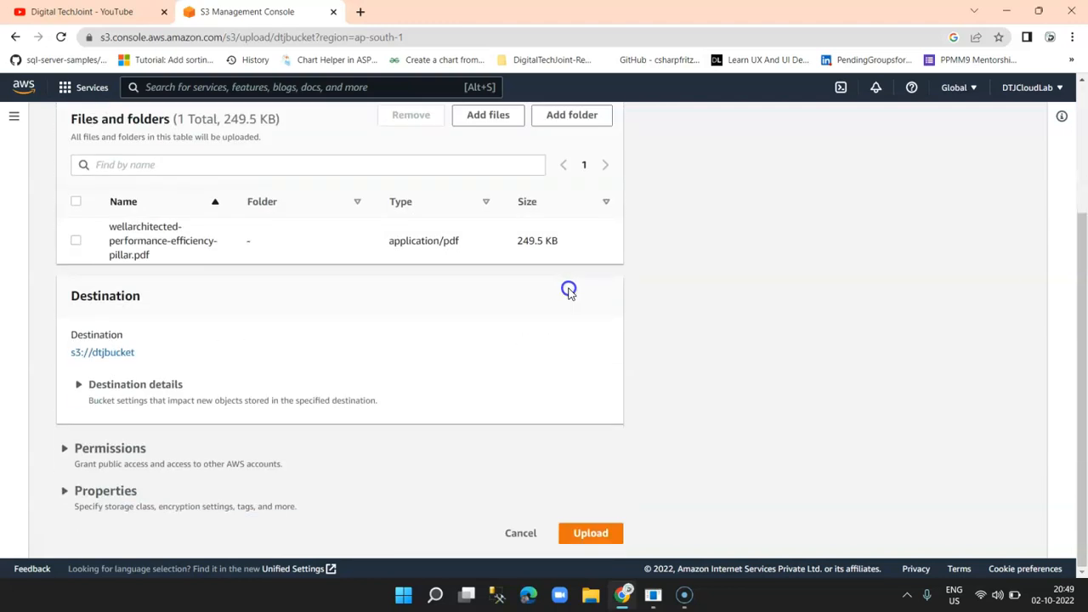
{"action": "left_click", "coordinate": [590, 533]}
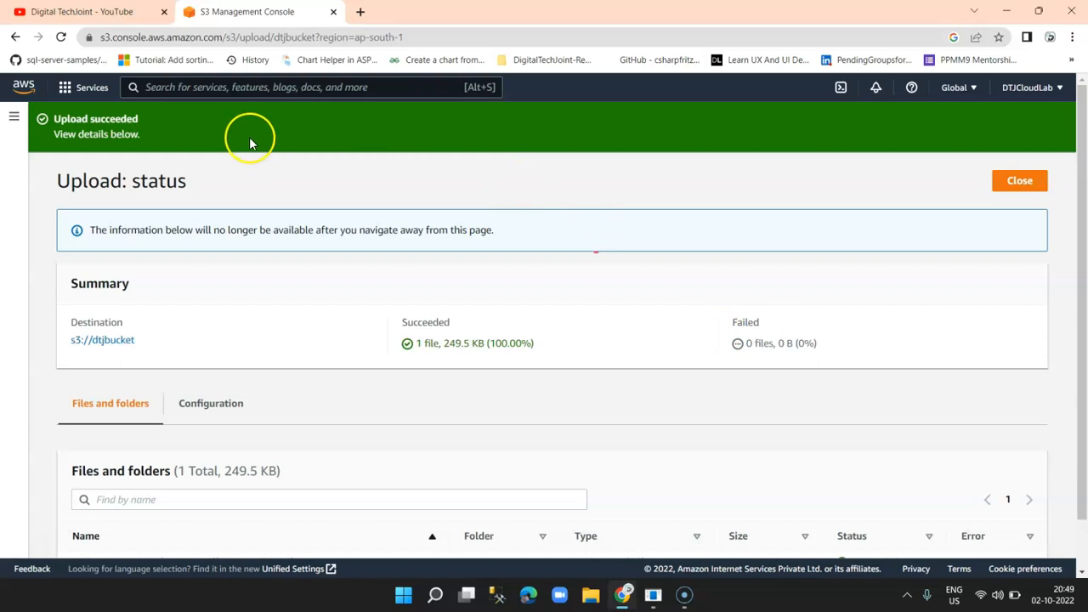
{"action": "left_click", "coordinate": [1020, 182]}
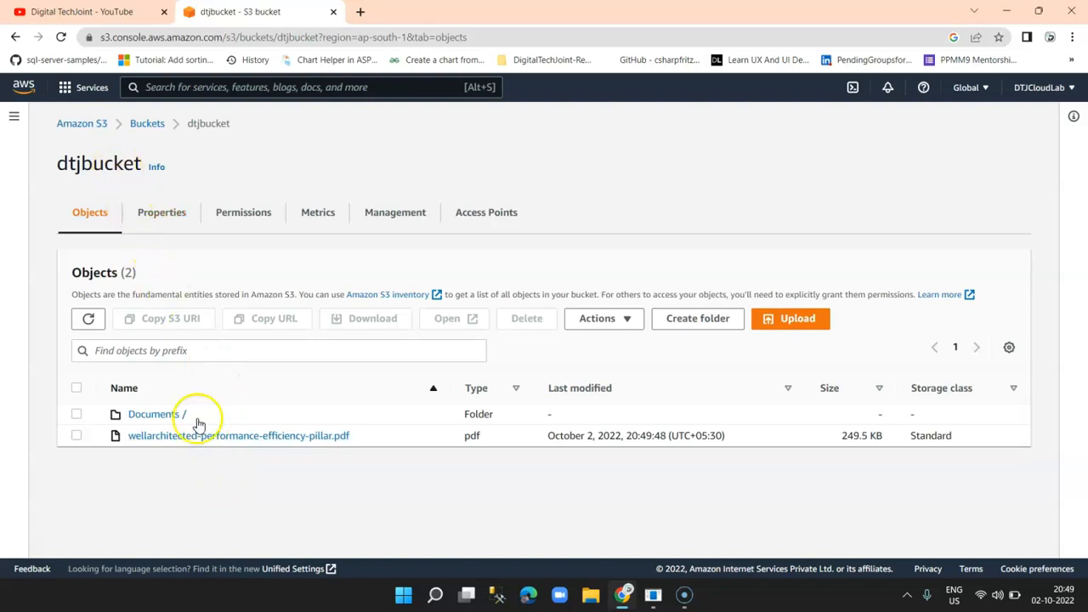
Open wellarchitected-performance-efficiency-pillar.pdf in the bucket and examine its overview, including S3 URI, object URL, key and last modified date
{"action": "left_click", "coordinate": [272, 437]}
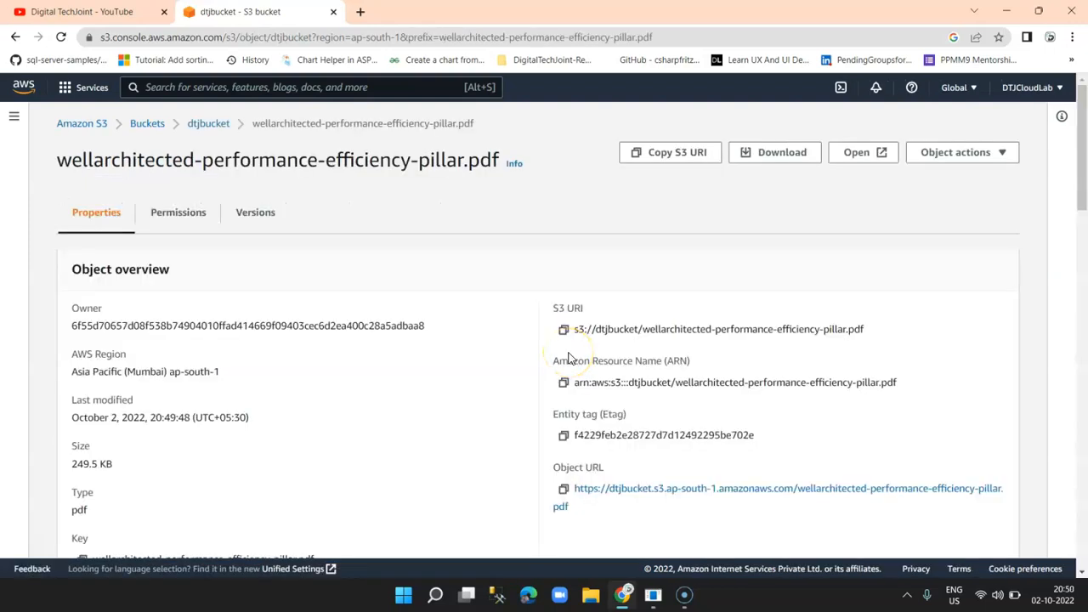
{"action": "scroll", "coordinate": [570, 358], "scroll_direction": "down", "scroll_amount": 1}
{"action": "left_click", "coordinate": [392, 245]}
{"action": "left_click_drag", "start_coordinate": [887, 263], "coordinate": [571, 265]}
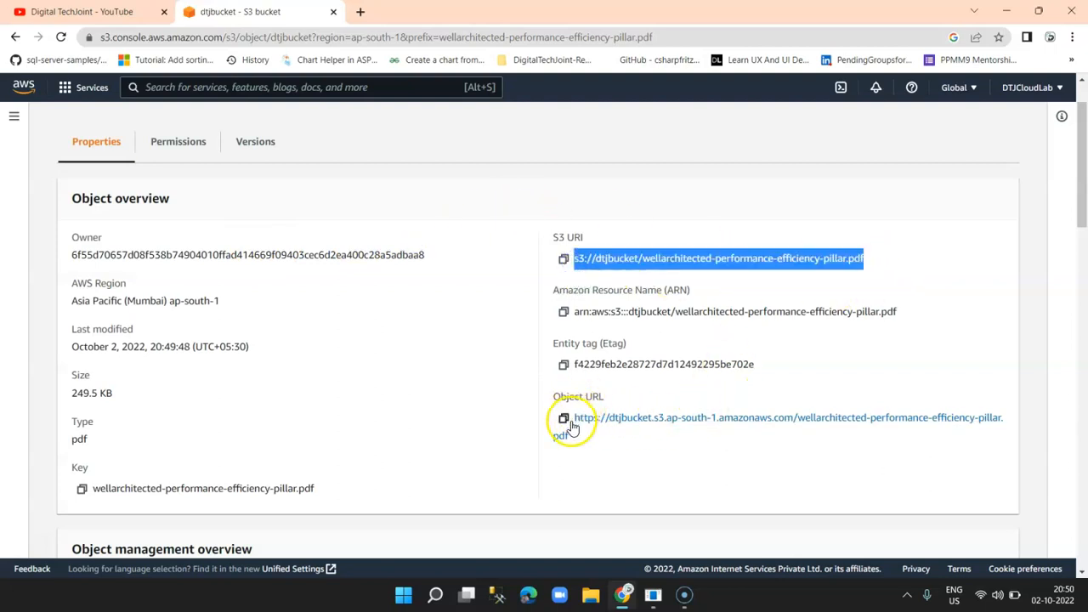
{"action": "left_click_drag", "start_coordinate": [581, 439], "coordinate": [571, 425]}
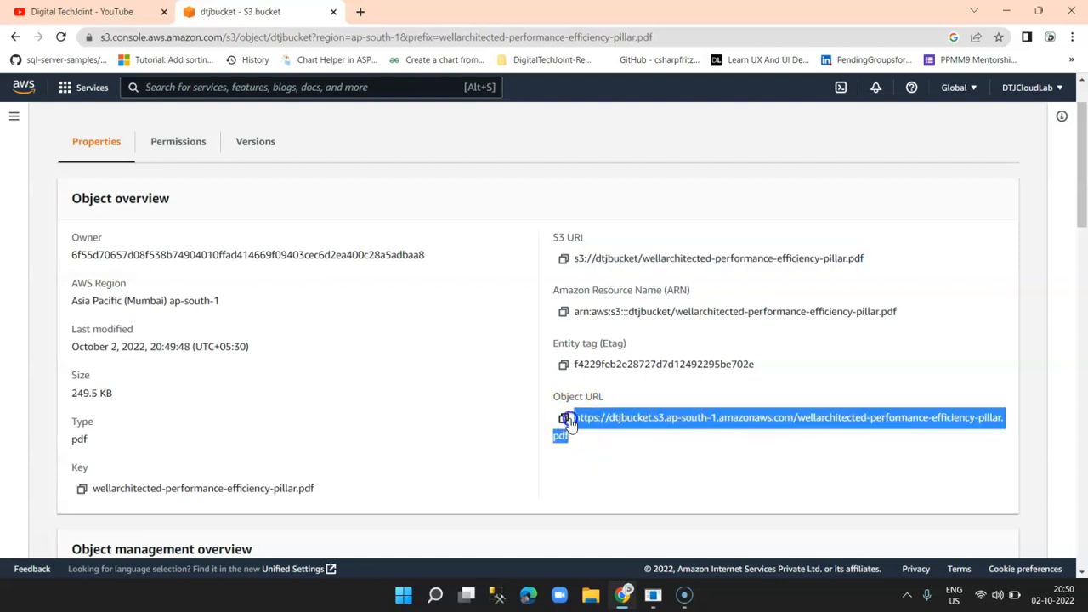
{"action": "left_click", "coordinate": [662, 396]}
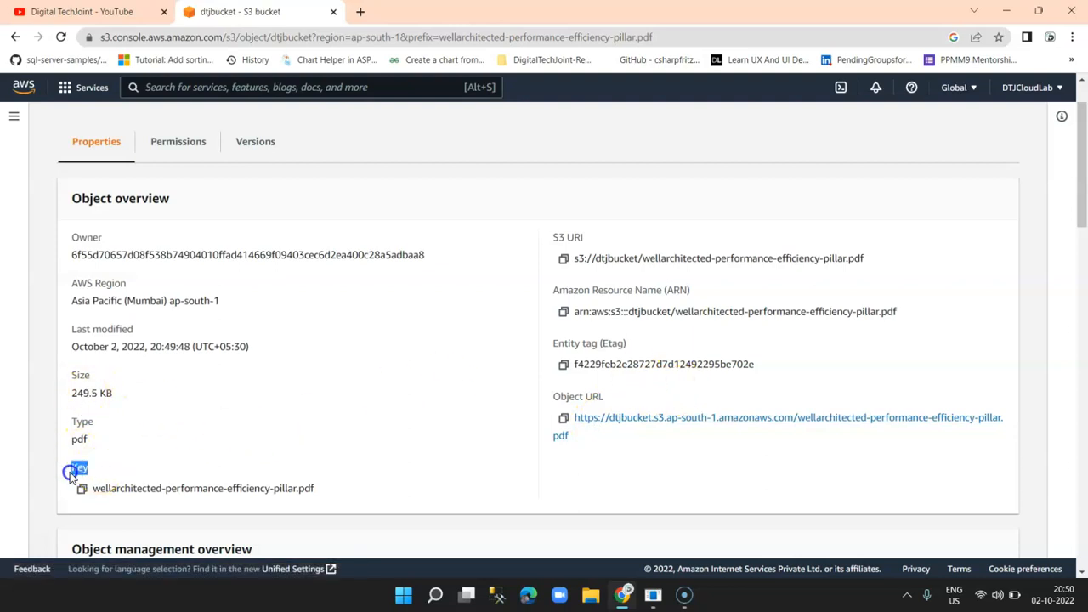
{"action": "left_click_drag", "start_coordinate": [327, 488], "coordinate": [107, 483]}
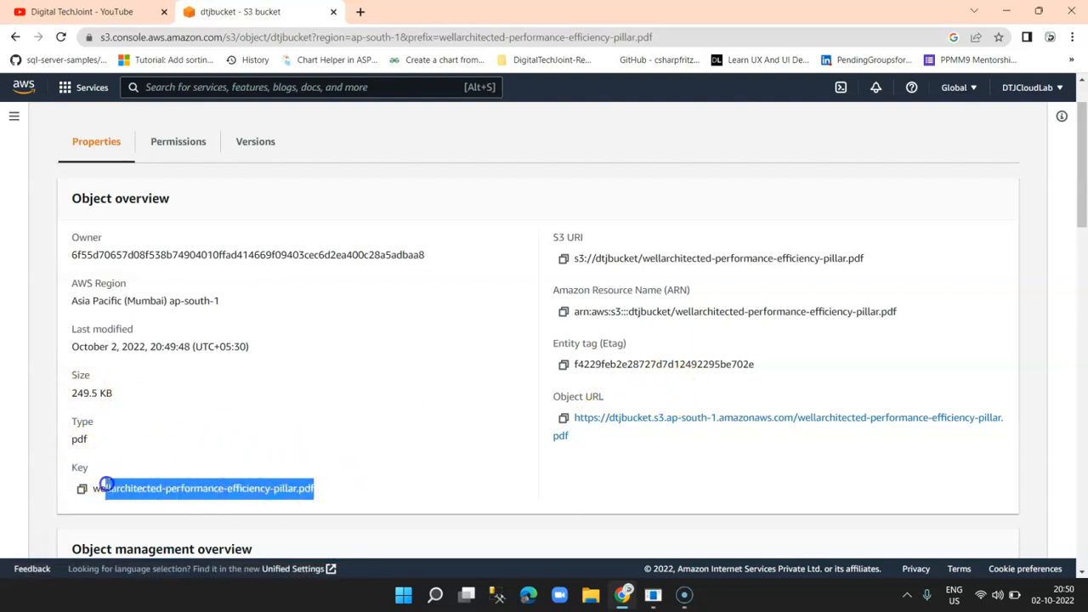
{"action": "left_click", "coordinate": [129, 425]}
{"action": "left_click_drag", "start_coordinate": [248, 346], "coordinate": [72, 347]}
Examine the PDF's object management overview, storage class and server-side encryption settings
{"action": "scroll", "coordinate": [280, 361], "scroll_direction": "down", "scroll_amount": 2}
{"action": "scroll", "coordinate": [500, 375], "scroll_direction": "down", "scroll_amount": 2}
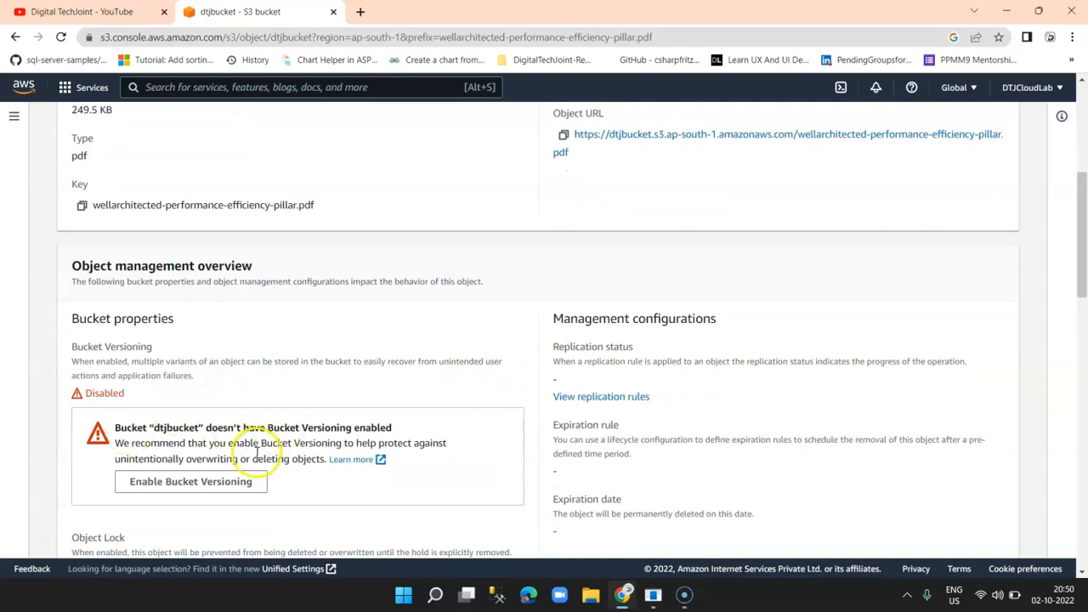
{"action": "scroll", "coordinate": [323, 493], "scroll_direction": "down", "scroll_amount": 2}
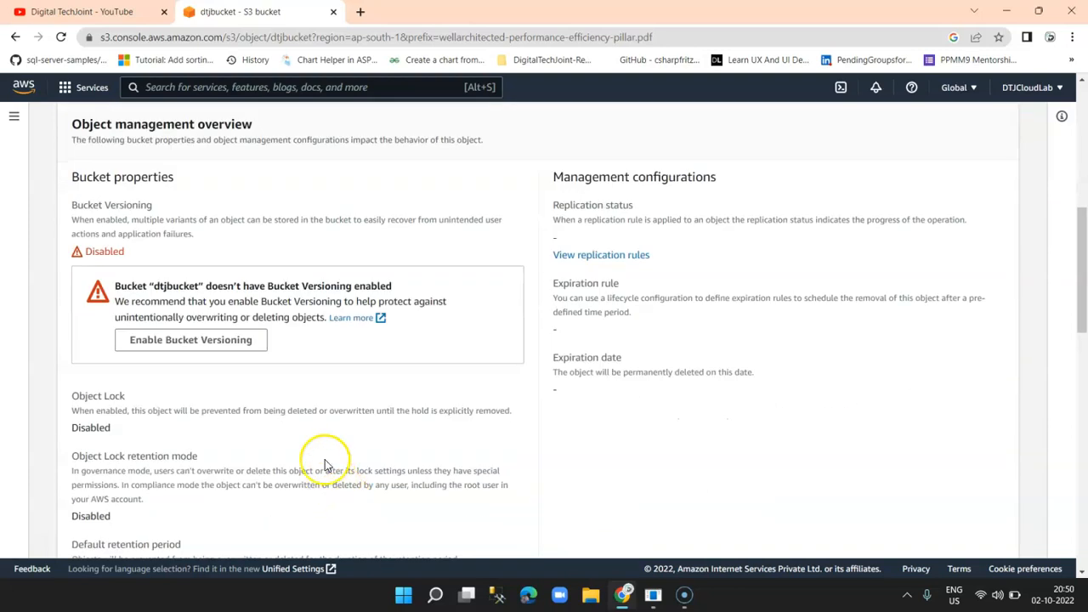
{"action": "scroll", "coordinate": [548, 430], "scroll_direction": "down", "scroll_amount": 2}
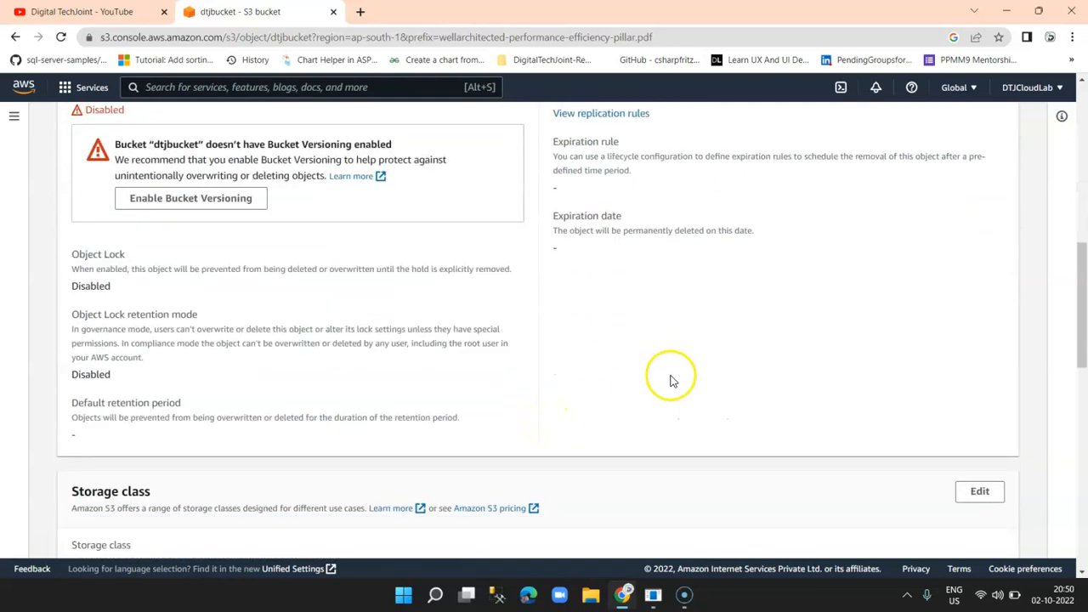
{"action": "scroll", "coordinate": [684, 411], "scroll_direction": "down", "scroll_amount": 4}
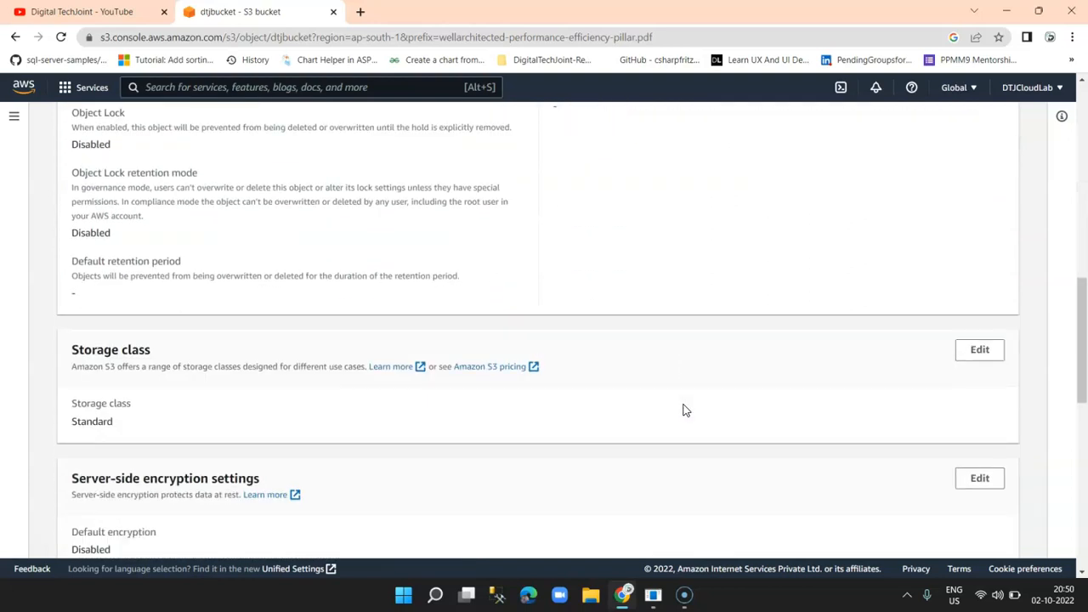
{"action": "left_click_drag", "start_coordinate": [112, 282], "coordinate": [56, 266]}
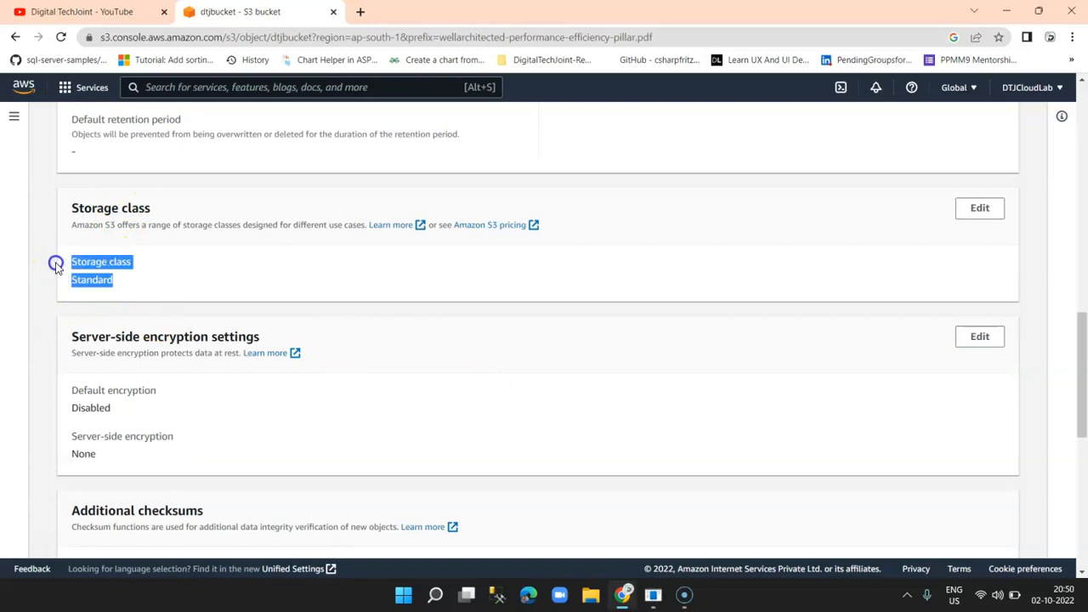
{"action": "left_click", "coordinate": [134, 286]}
{"action": "left_click_drag", "start_coordinate": [140, 279], "coordinate": [58, 281]}
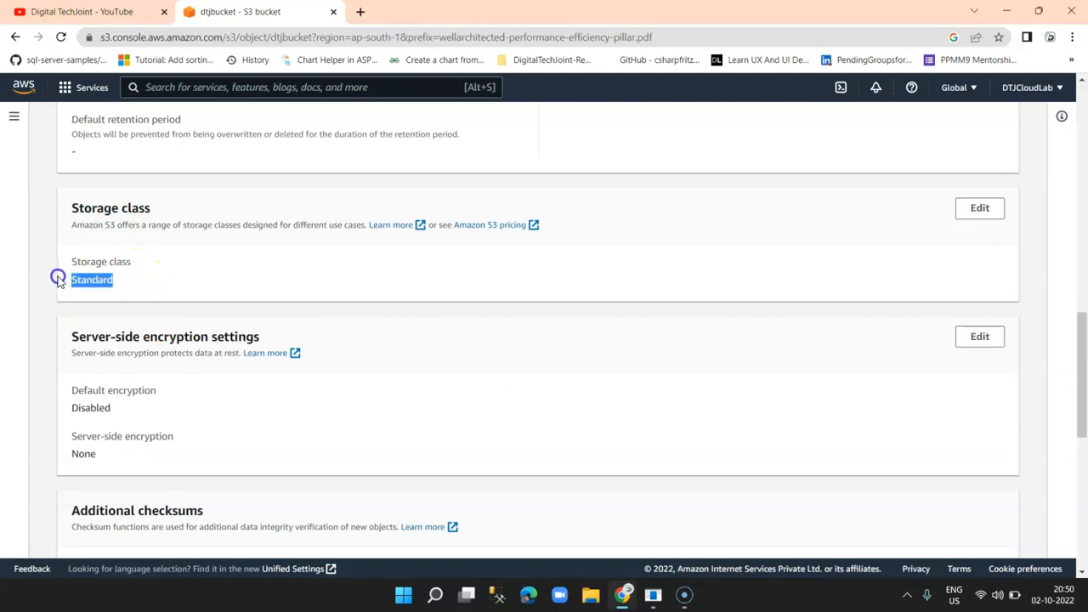
{"action": "left_click", "coordinate": [170, 280]}
{"action": "scroll", "coordinate": [556, 408], "scroll_direction": "down", "scroll_amount": 3}
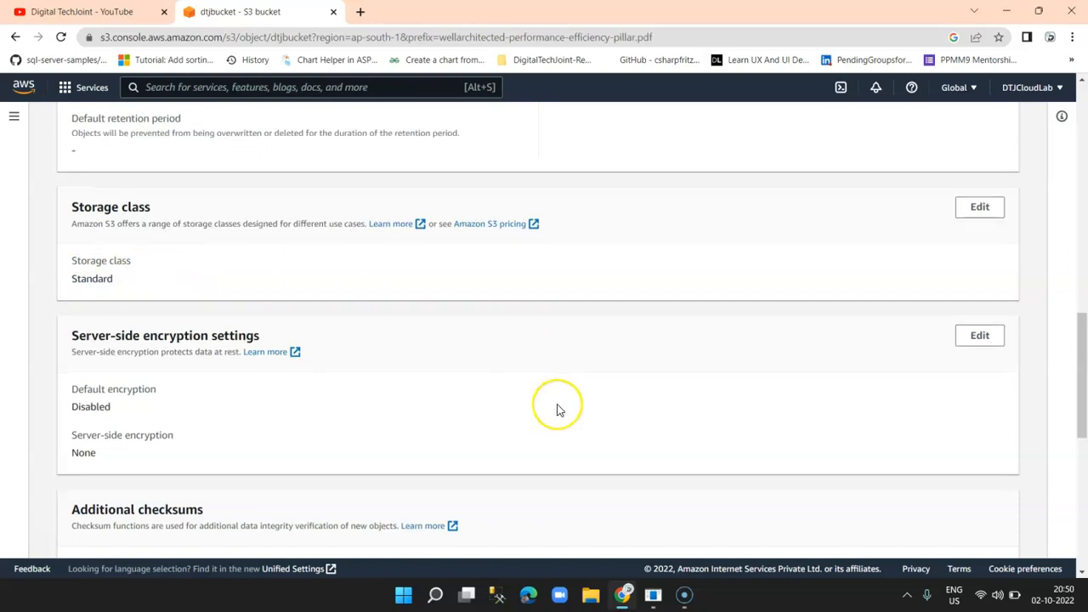
{"action": "scroll", "coordinate": [557, 409], "scroll_direction": "up", "scroll_amount": 10}
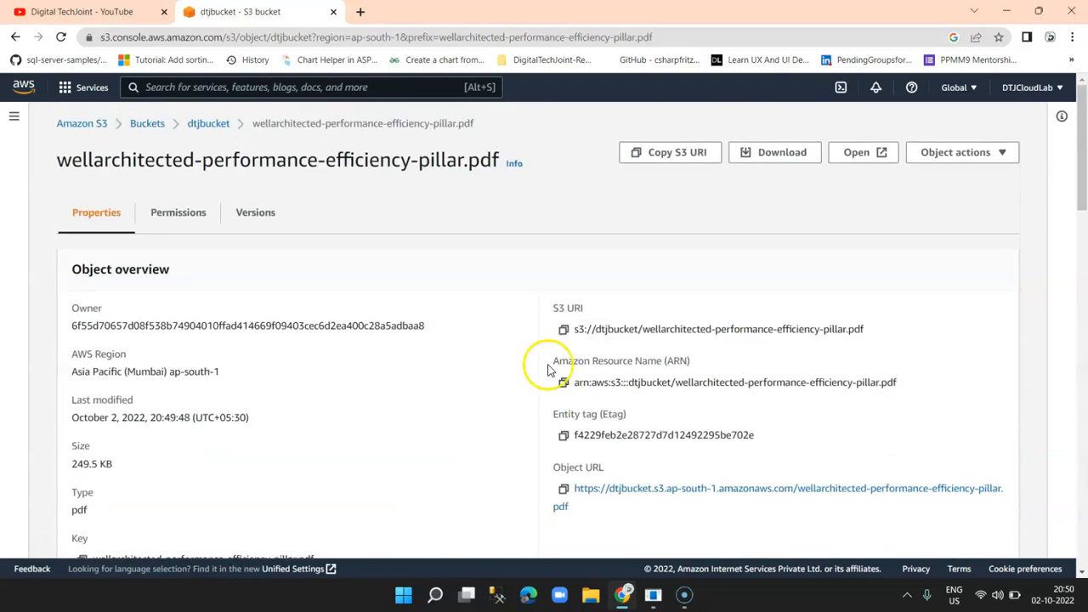
Copy the PDF's S3 URI, then its object URL, and test public access by opening the object URL in a new browser tab
{"action": "left_click", "coordinate": [677, 156]}
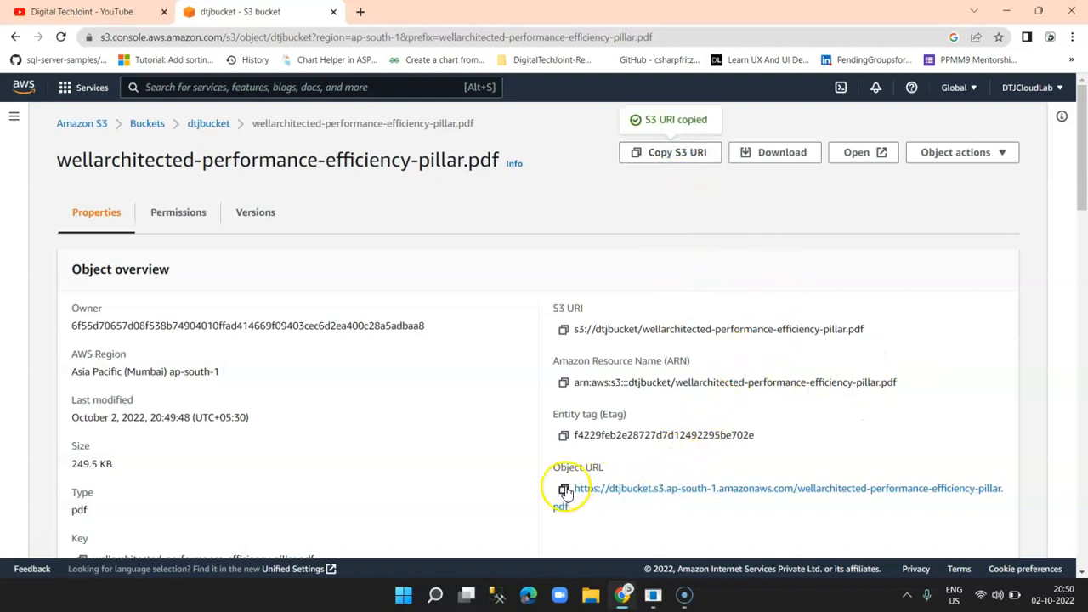
{"action": "left_click", "coordinate": [564, 490]}
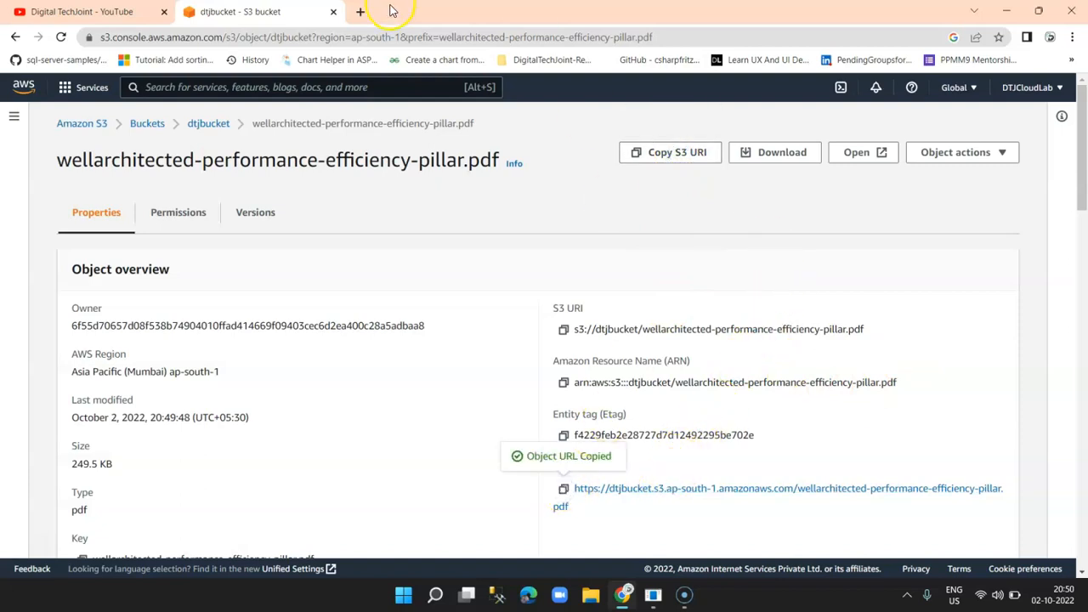
{"action": "left_click", "coordinate": [360, 12]}
{"action": "key", "text": "ctrl+v"}
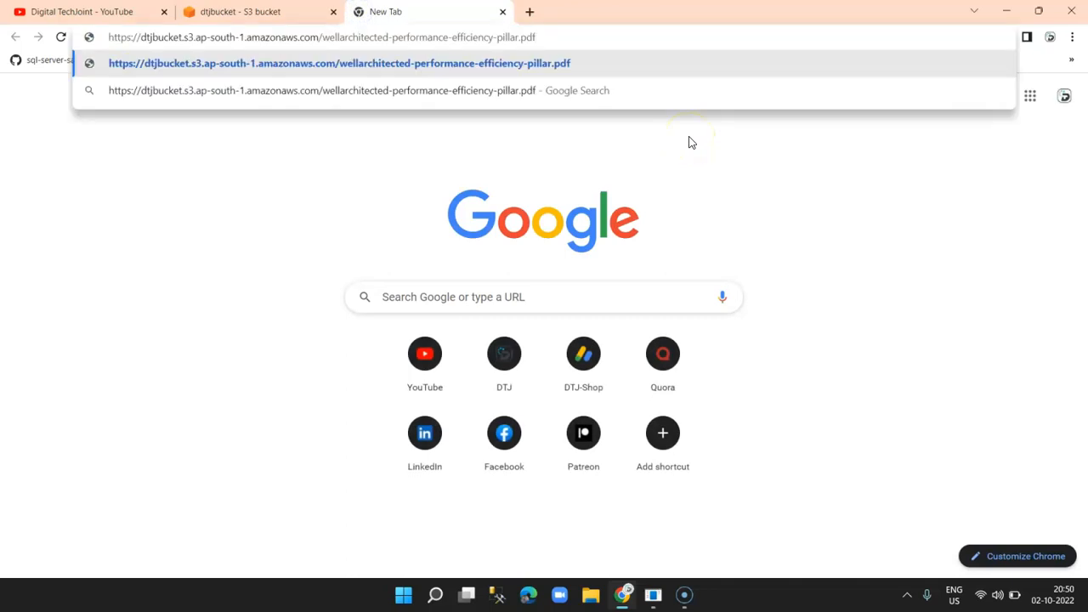
{"action": "key", "text": "Return"}
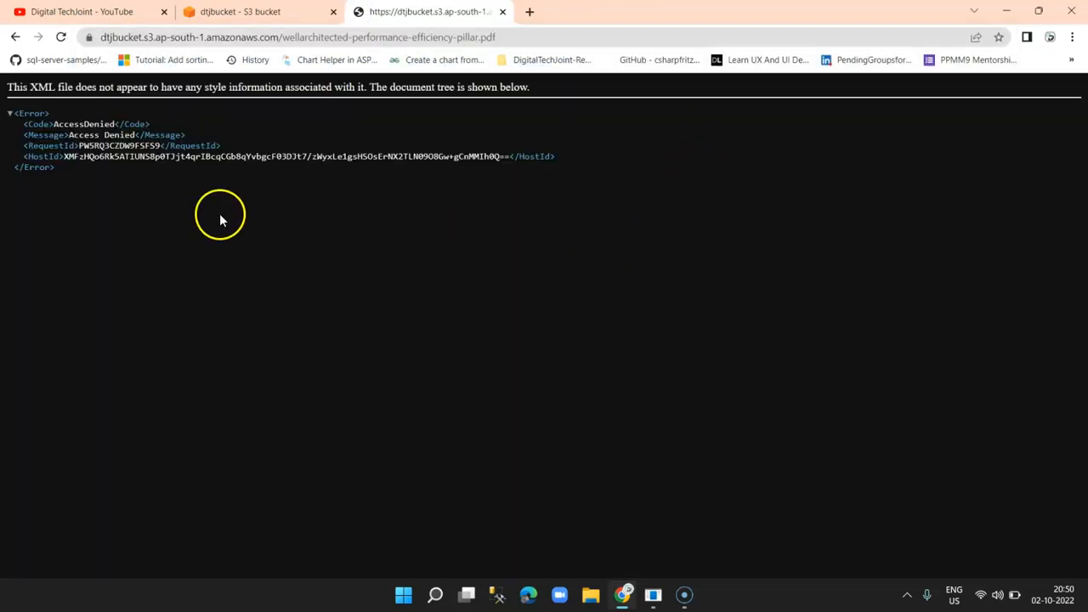
{"action": "left_click_drag", "start_coordinate": [80, 179], "coordinate": [14, 110]}
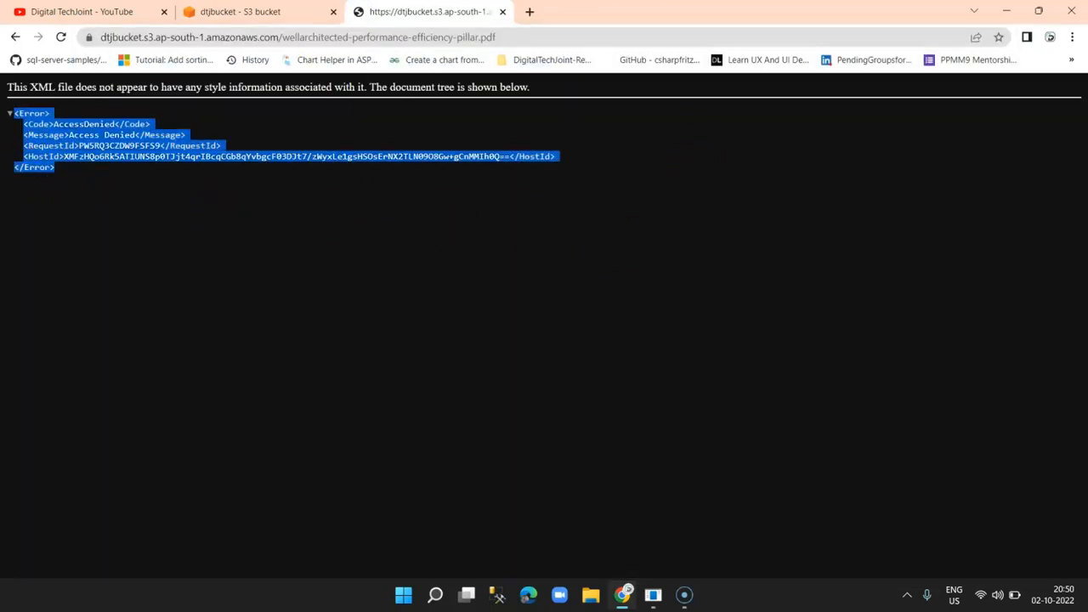
Go back to dtjbucket in the S3 console and view the Block public access settings in its permissions
{"action": "left_click", "coordinate": [272, 12]}
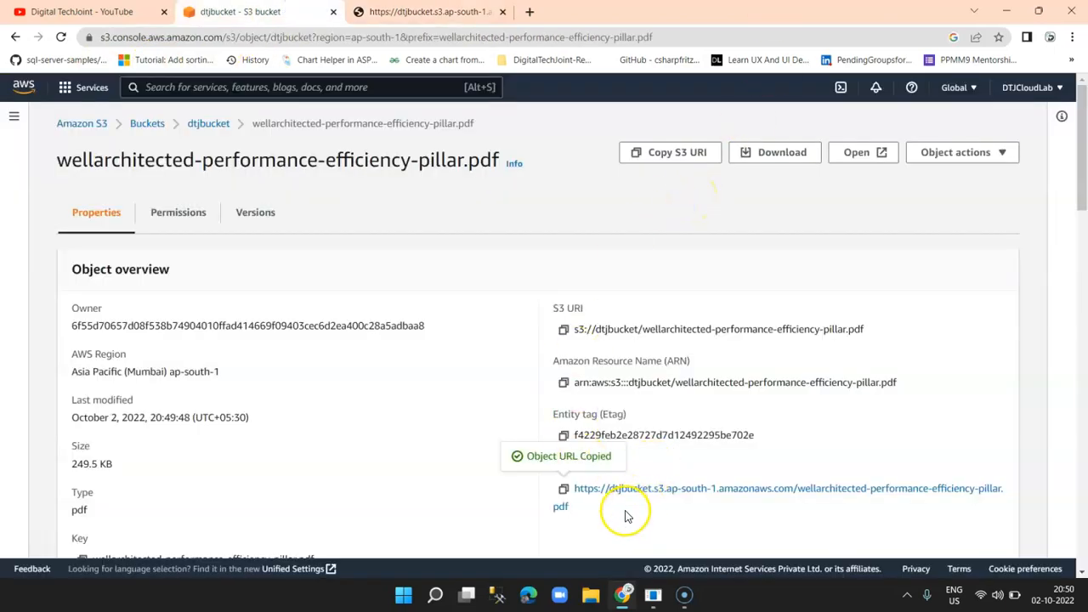
{"action": "left_click_drag", "start_coordinate": [627, 515], "coordinate": [570, 487]}
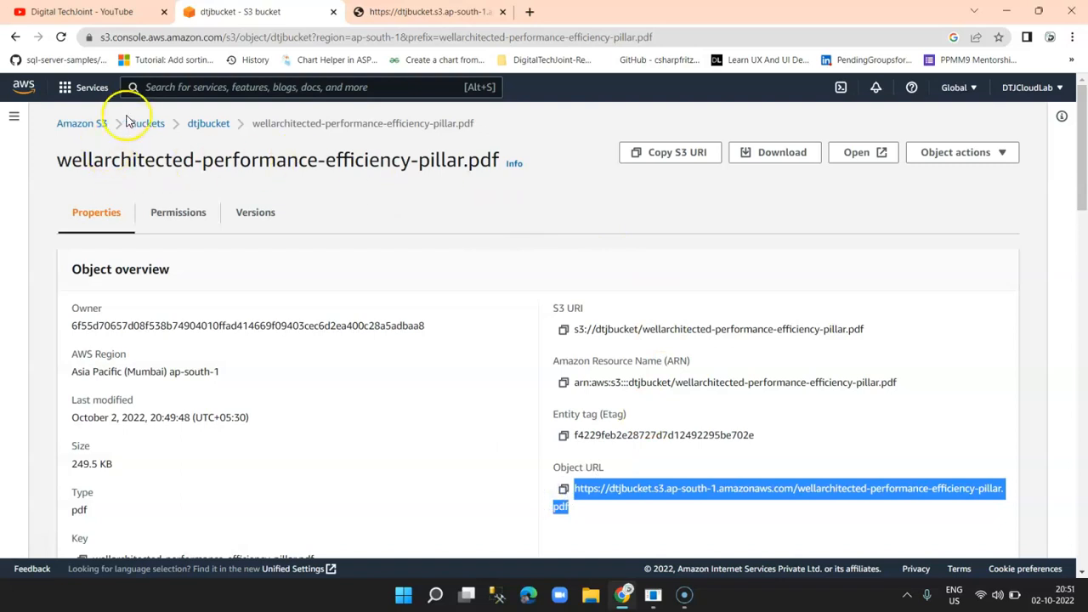
{"action": "left_click", "coordinate": [204, 124]}
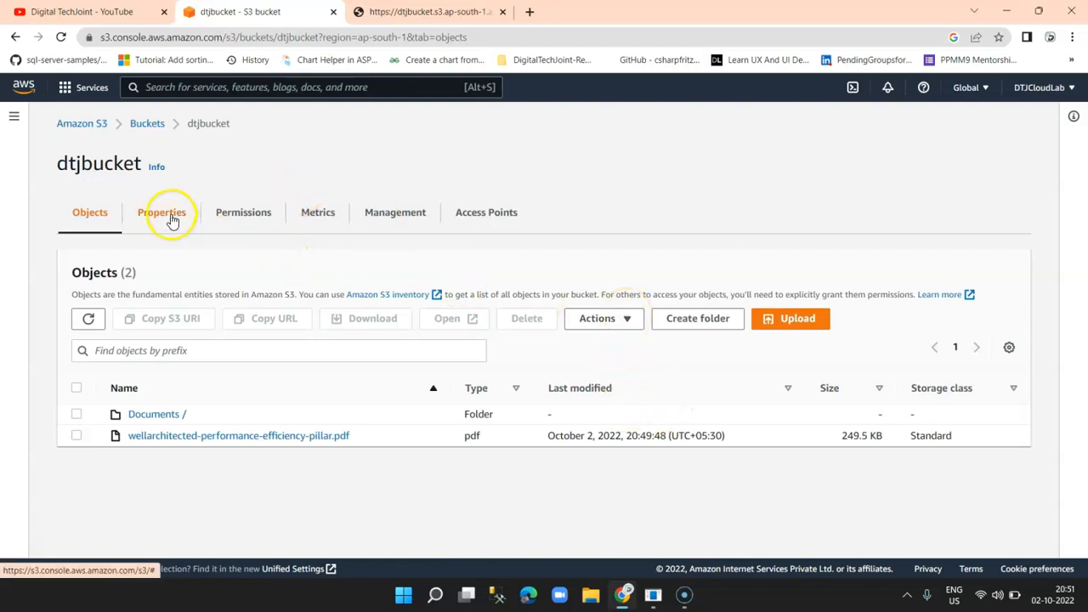
{"action": "left_click", "coordinate": [259, 212]}
{"action": "scroll", "coordinate": [552, 345], "scroll_direction": "down", "scroll_amount": 3}
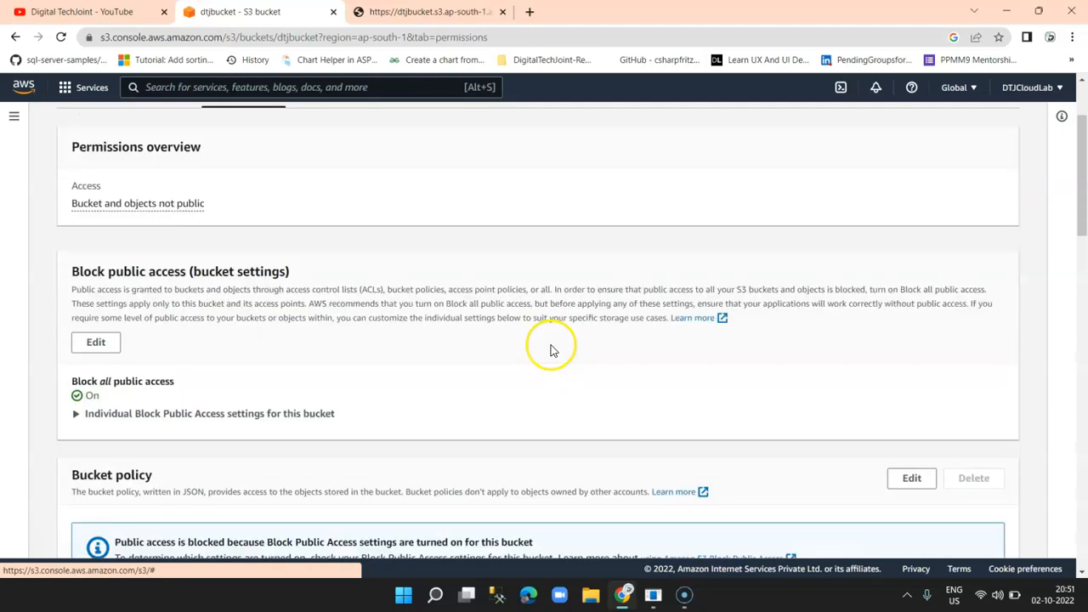
Turn off Block all public access for dtjbucket and save the change by entering "confirm"
{"action": "left_click", "coordinate": [96, 328]}
{"action": "scroll", "coordinate": [257, 294], "scroll_direction": "down", "scroll_amount": 1}
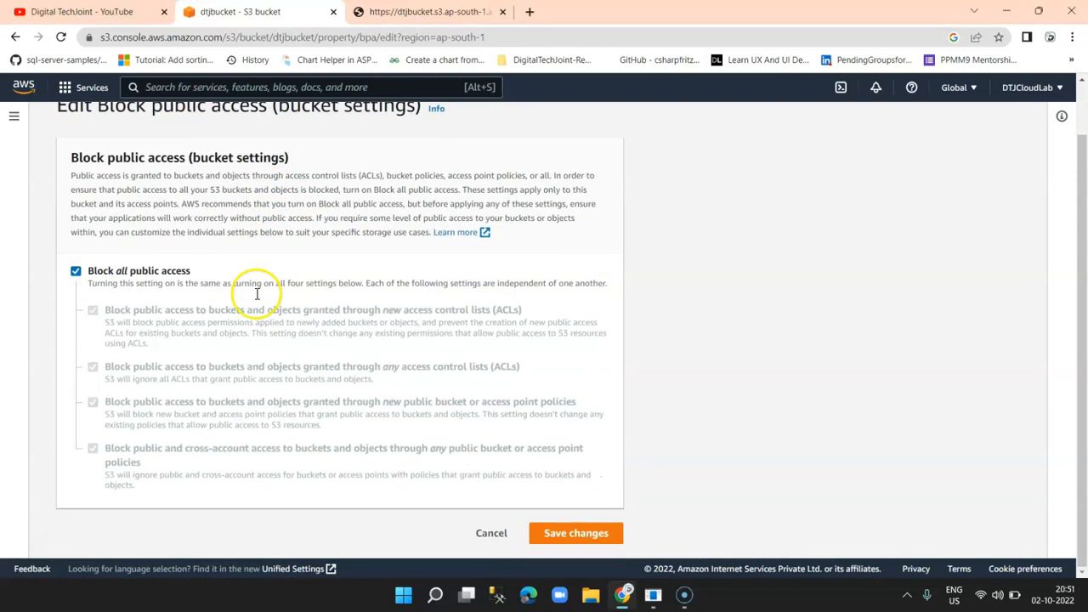
{"action": "left_click", "coordinate": [76, 270]}
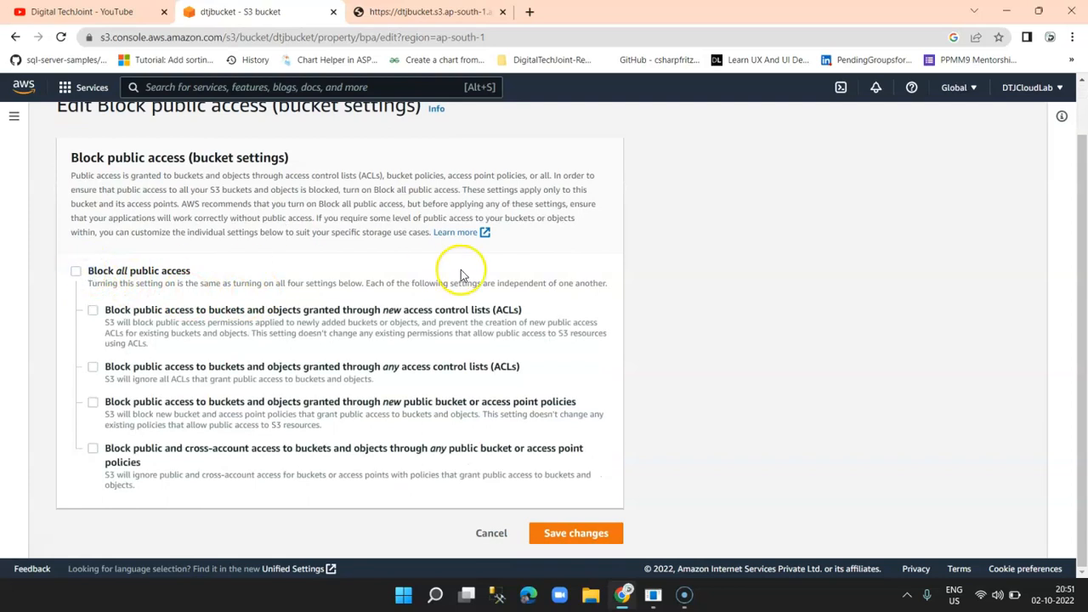
{"action": "left_click", "coordinate": [566, 526]}
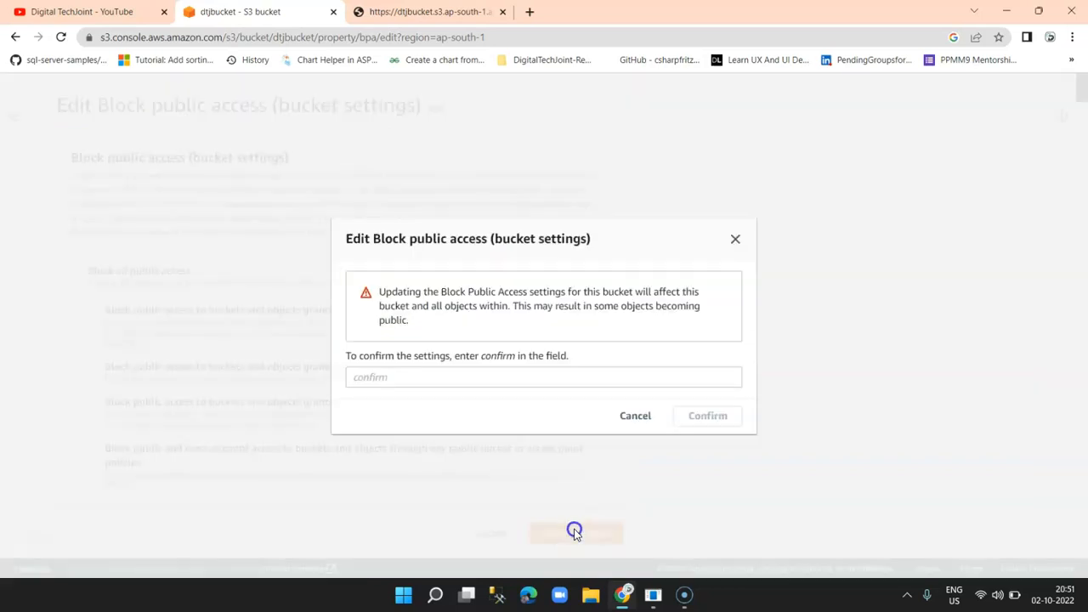
{"action": "left_click", "coordinate": [531, 379]}
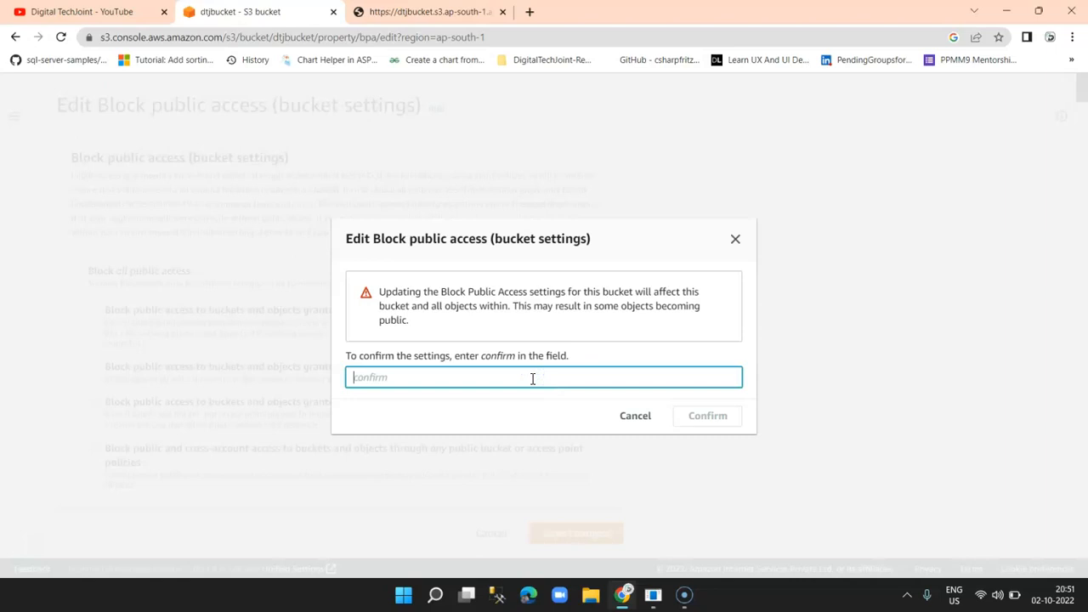
{"action": "type", "text": "confirm"}
{"action": "left_click", "coordinate": [708, 415]}
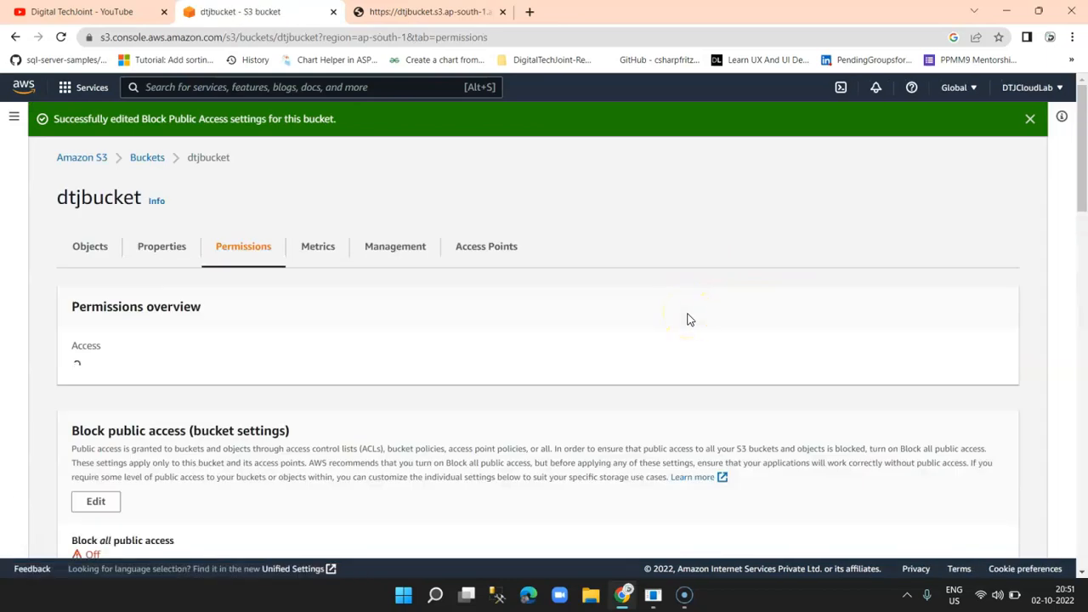
{"action": "left_click", "coordinate": [1029, 118]}
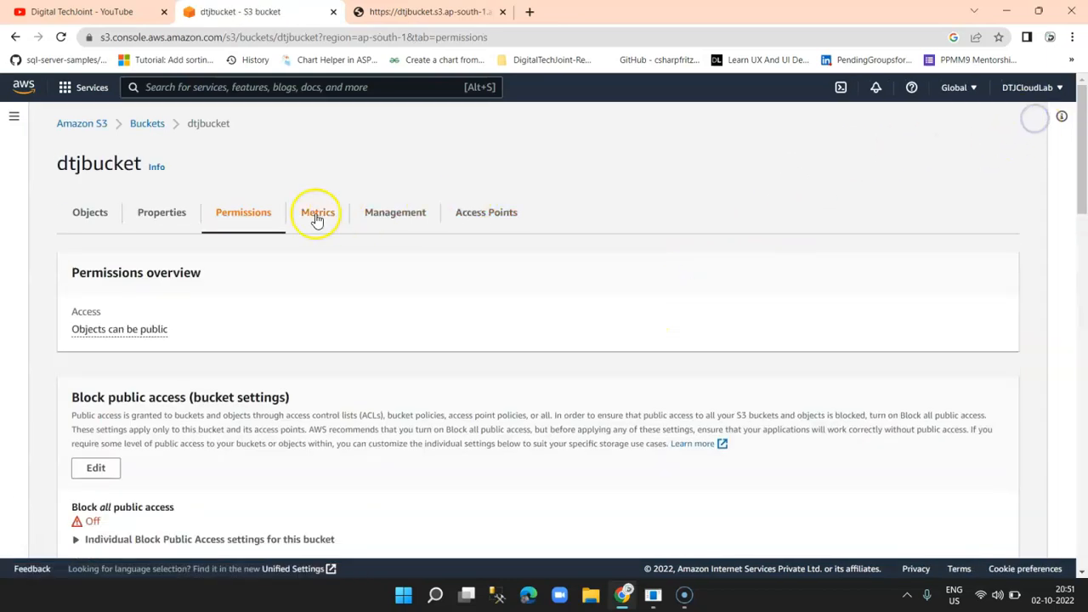
Reopen dtjbucket from the bucket list, then reload the PDF's object URL to retest public access and close that page
{"action": "left_click", "coordinate": [145, 124]}
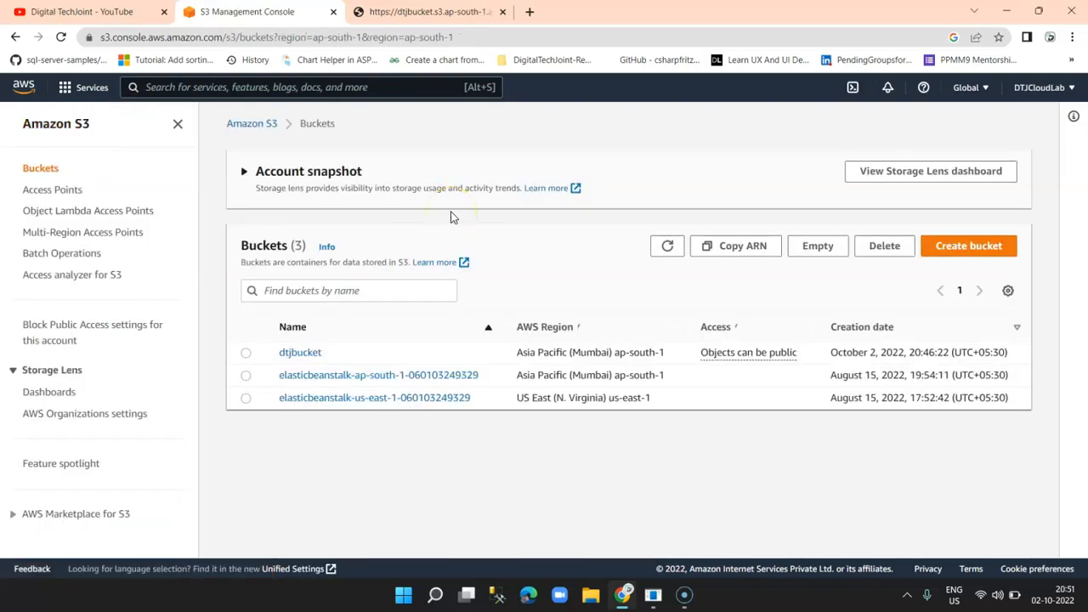
{"action": "left_click", "coordinate": [300, 353]}
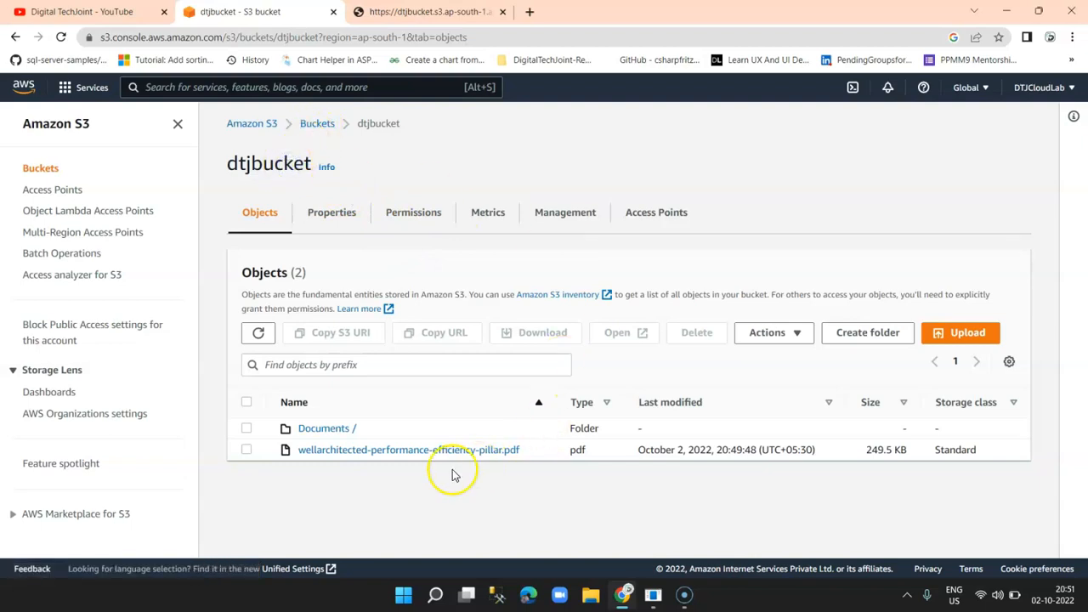
{"action": "left_click", "coordinate": [447, 14]}
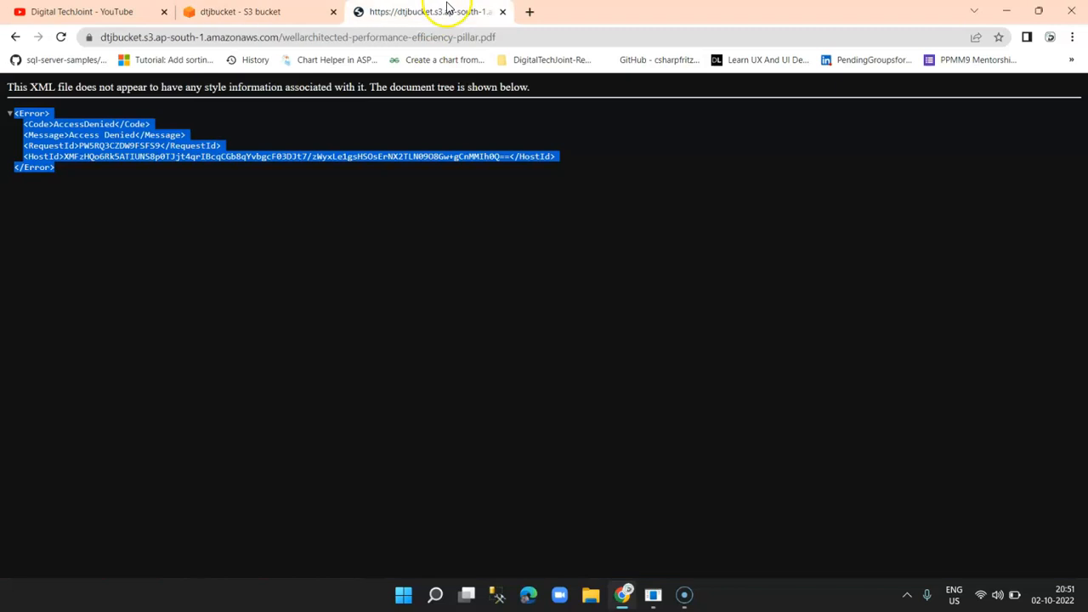
{"action": "left_click", "coordinate": [61, 39]}
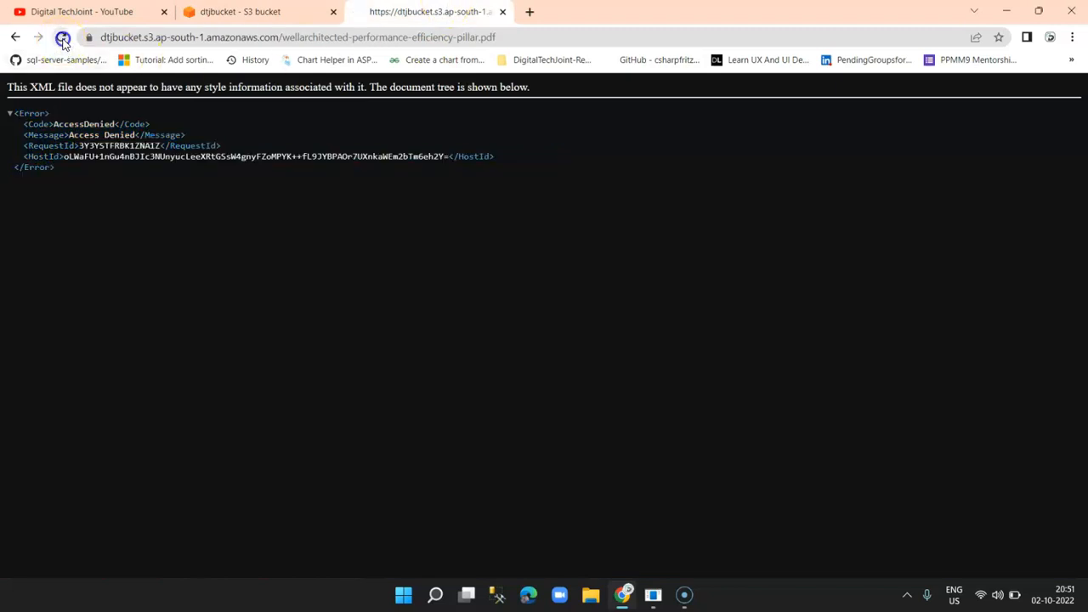
{"action": "left_click", "coordinate": [502, 12]}
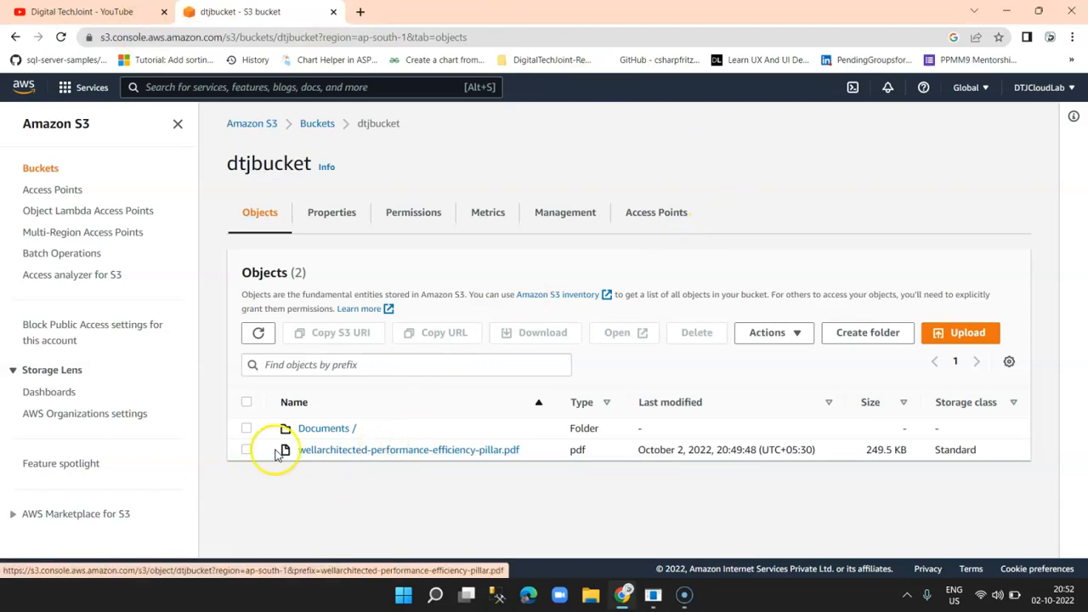
Make wellarchitected-performance-efficiency-pillar.pdf public using ACL and return to the bucket's objects
{"action": "left_click", "coordinate": [247, 449]}
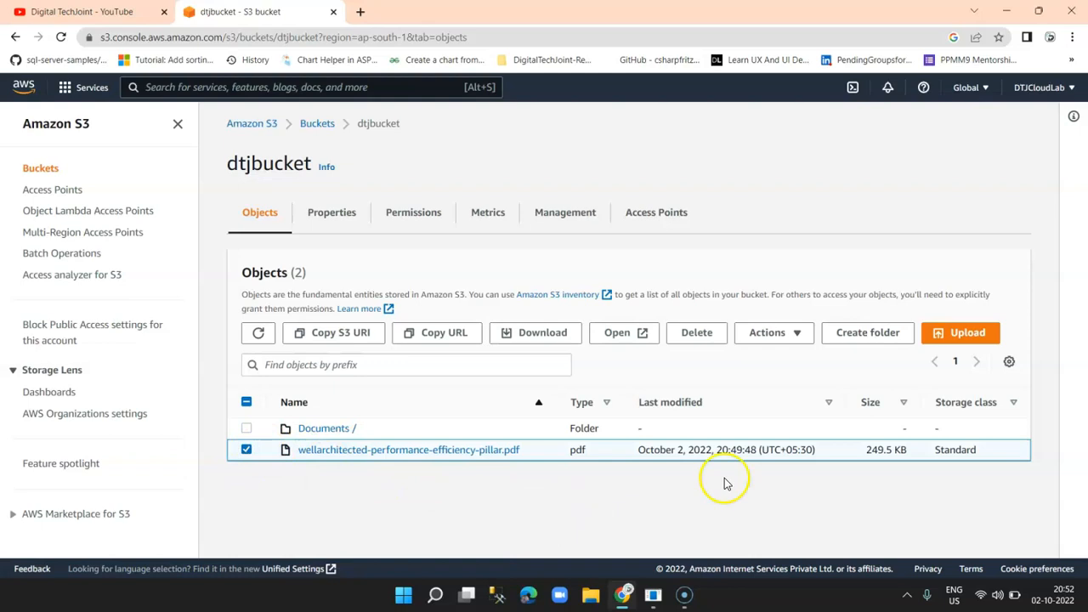
{"action": "left_click", "coordinate": [779, 338]}
{"action": "scroll", "coordinate": [852, 238], "scroll_direction": "down", "scroll_amount": 1}
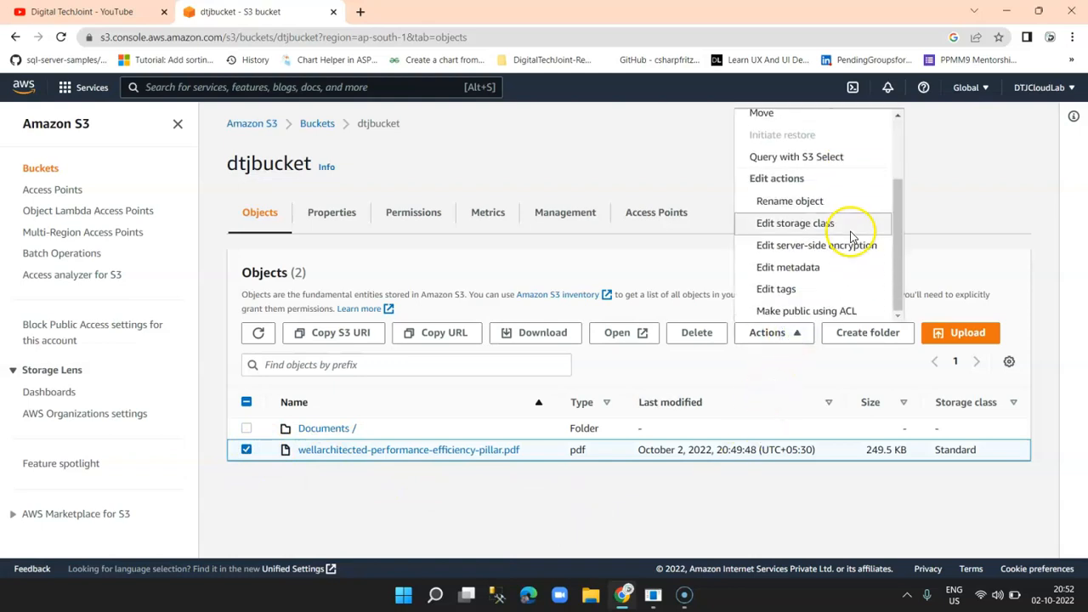
{"action": "left_click", "coordinate": [798, 313]}
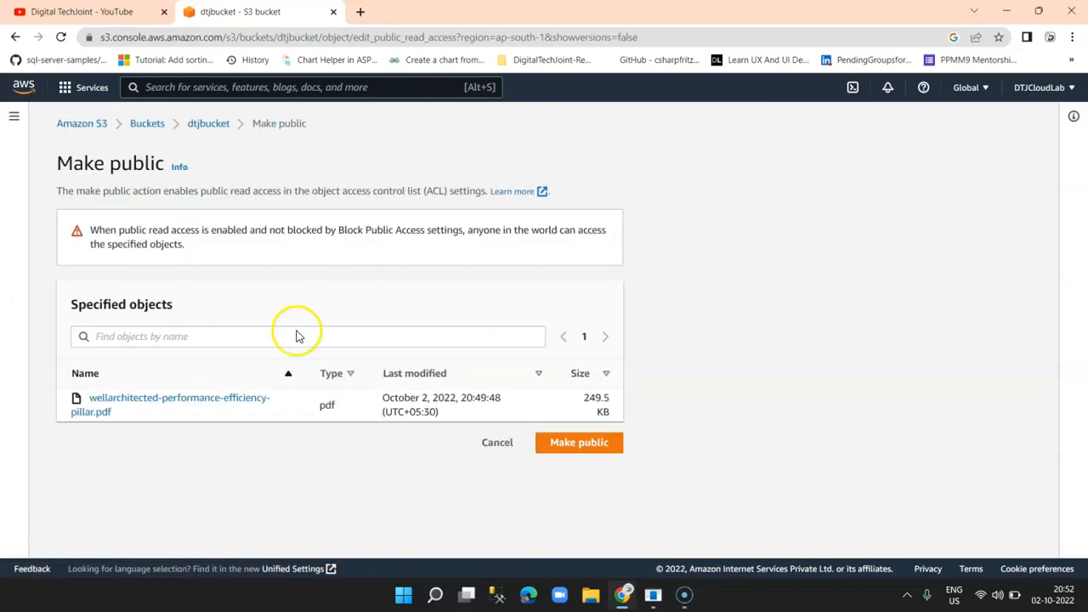
{"action": "left_click", "coordinate": [283, 341]}
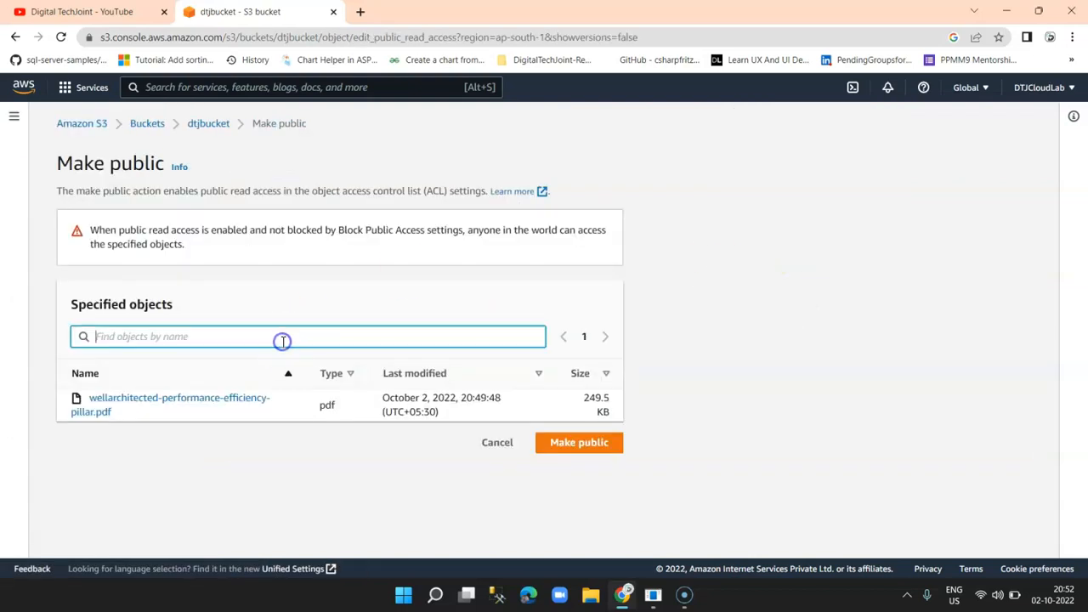
{"action": "left_click", "coordinate": [594, 443]}
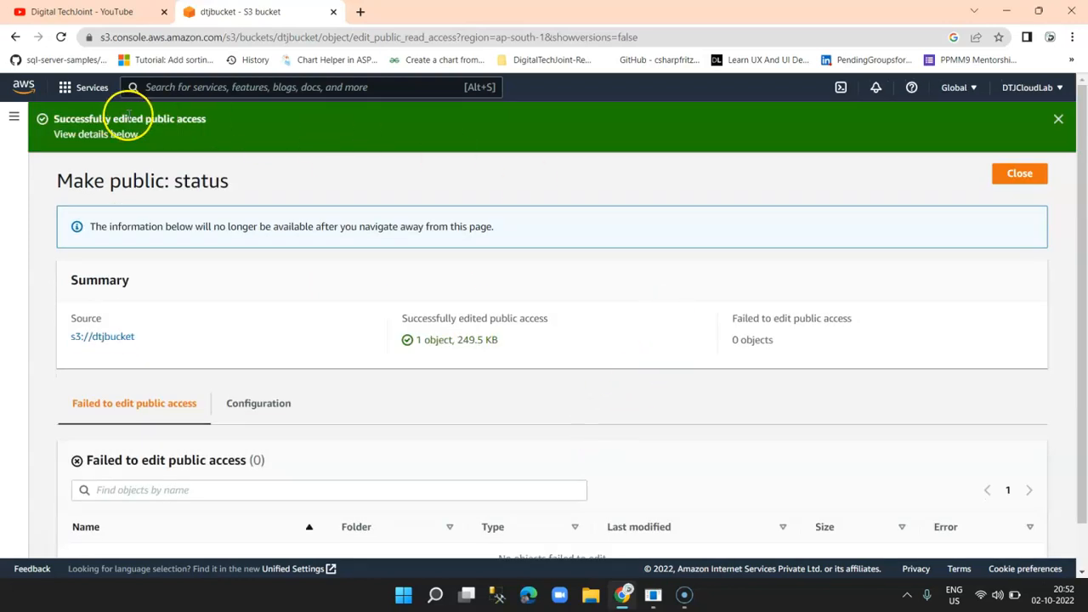
{"action": "left_click", "coordinate": [997, 177]}
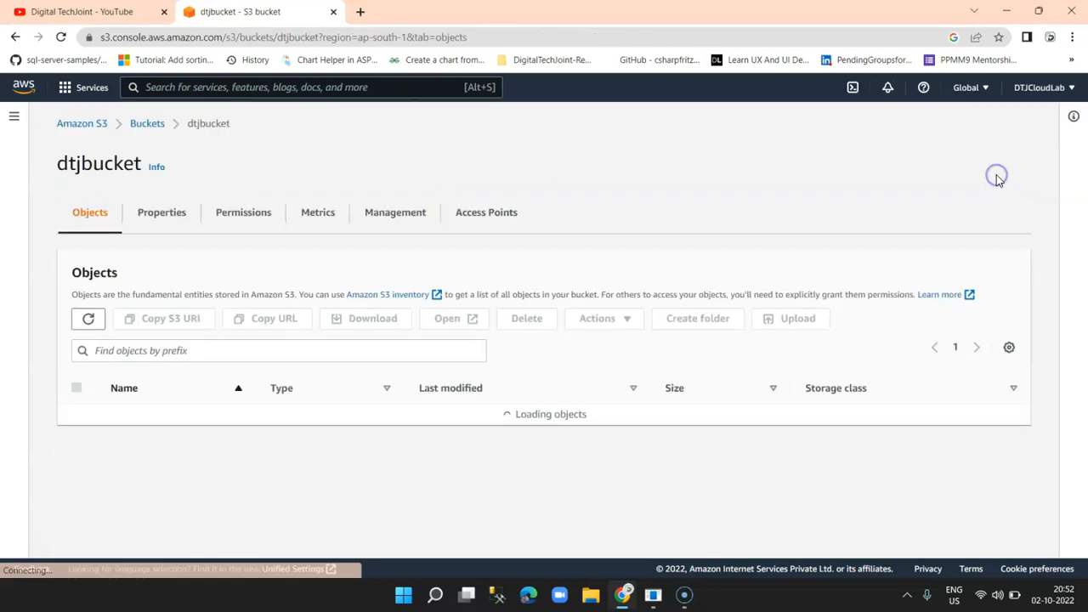
Open the PDF's object details, copy its object URL and open the link in a new browser tab
{"action": "left_click", "coordinate": [223, 438]}
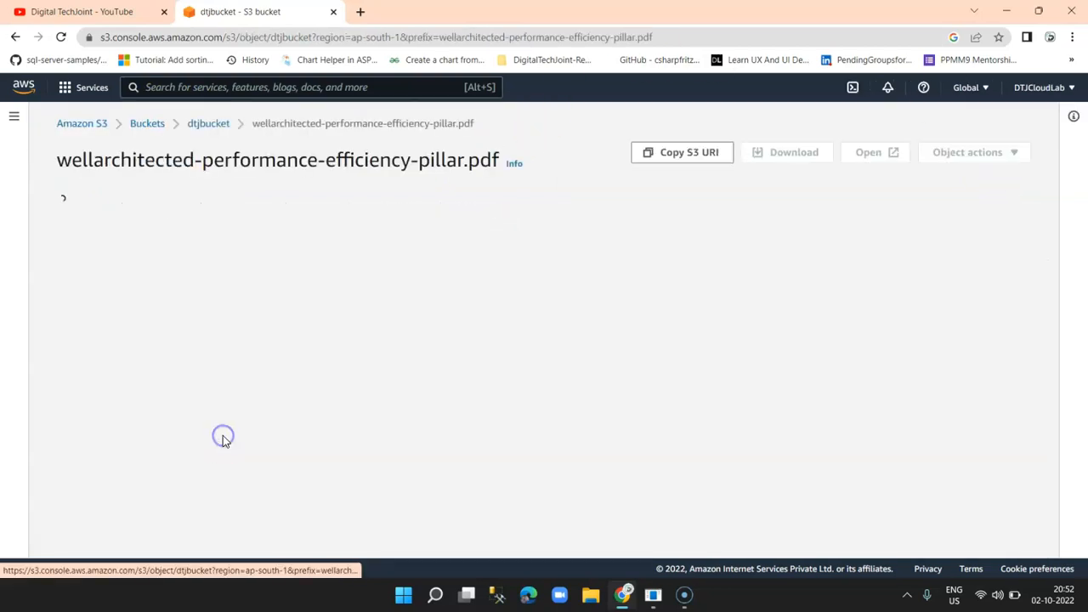
{"action": "scroll", "coordinate": [592, 417], "scroll_direction": "down", "scroll_amount": 2}
{"action": "left_click", "coordinate": [564, 350]}
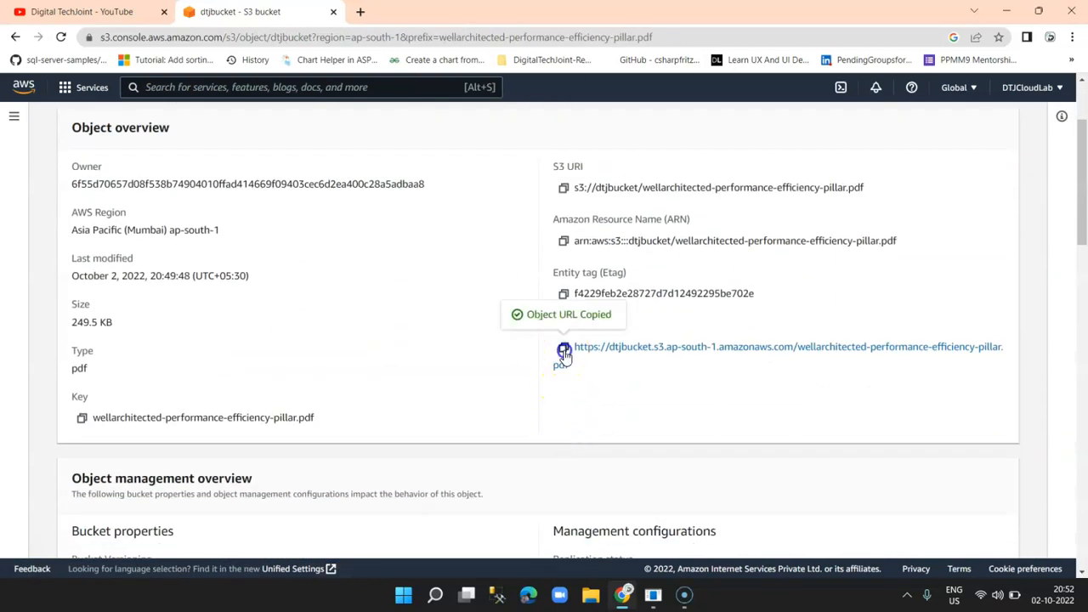
{"action": "right_click", "coordinate": [672, 347]}
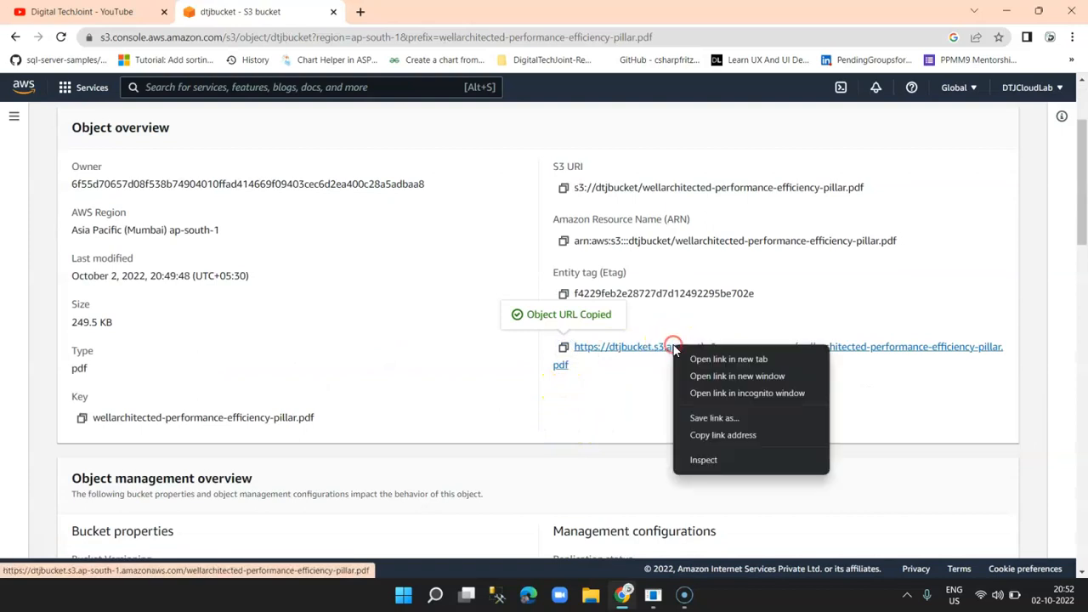
{"action": "left_click", "coordinate": [696, 359]}
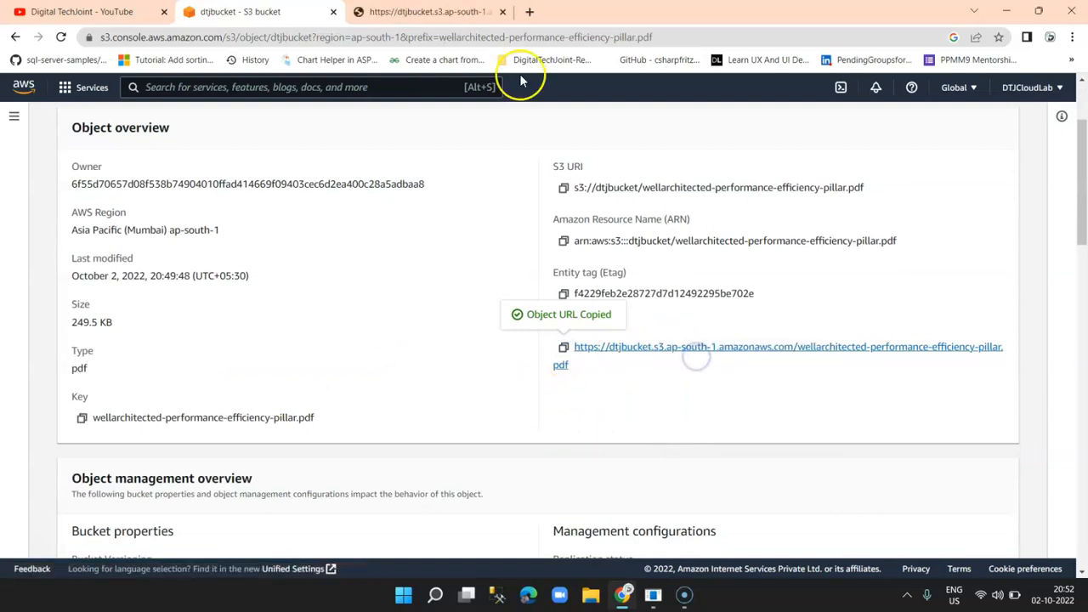
{"action": "left_click", "coordinate": [431, 11]}
Browse the PDF served from the object URL as far as its table of contents and close its browser tab
{"action": "scroll", "coordinate": [712, 310], "scroll_direction": "down", "scroll_amount": 8}
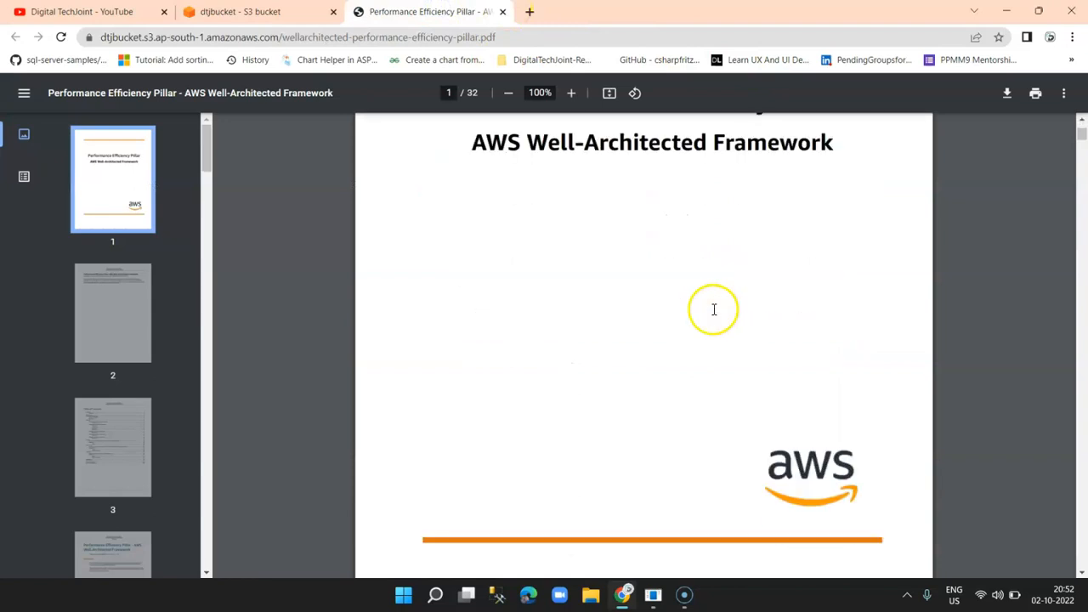
{"action": "scroll", "coordinate": [712, 314], "scroll_direction": "down", "scroll_amount": 5}
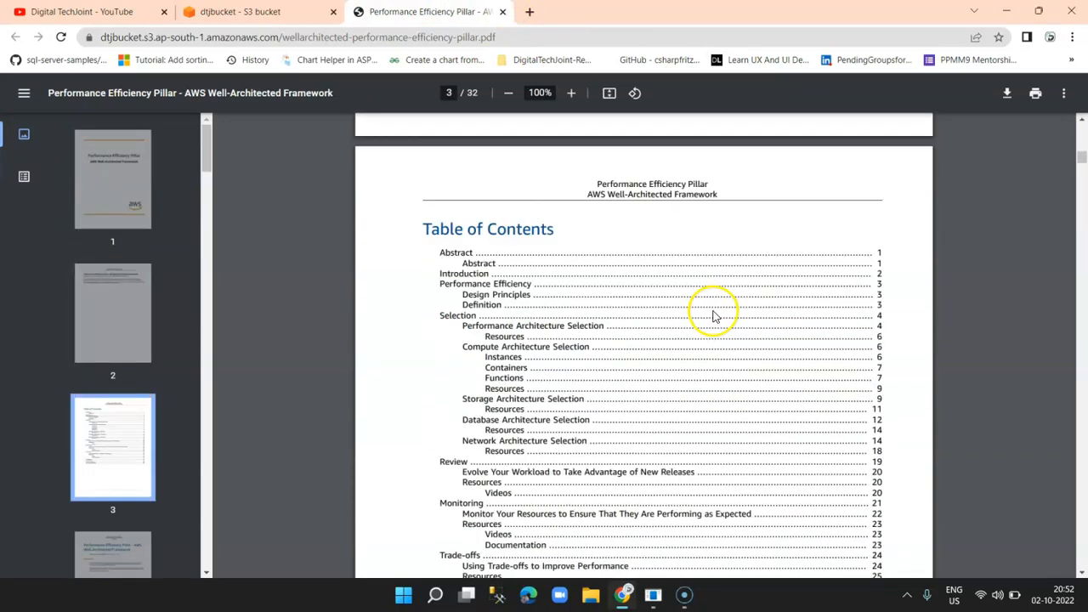
{"action": "left_click", "coordinate": [255, 12]}
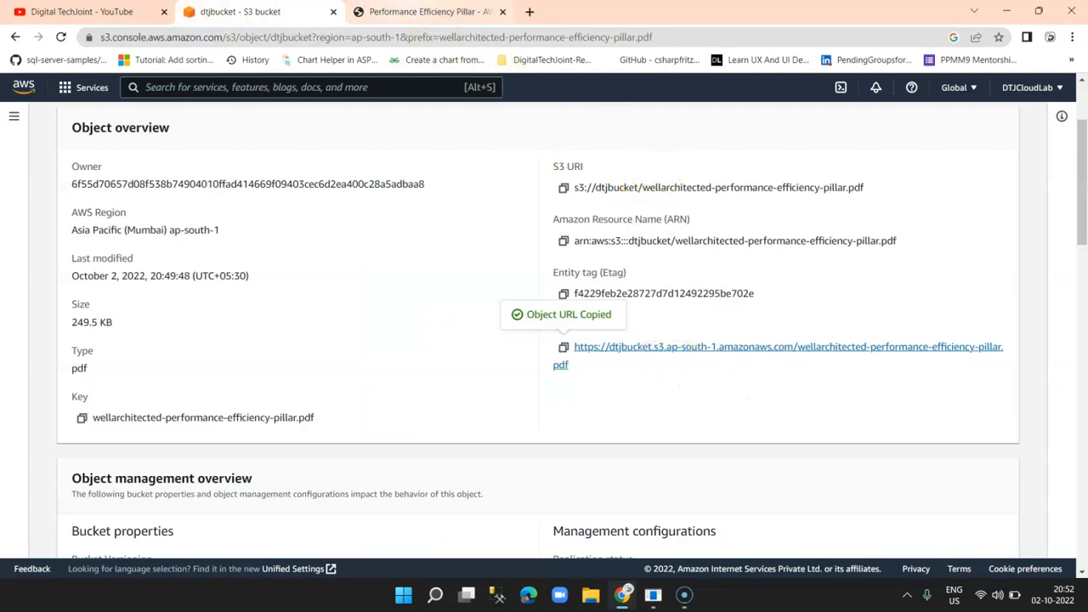
{"action": "left_click", "coordinate": [410, 15]}
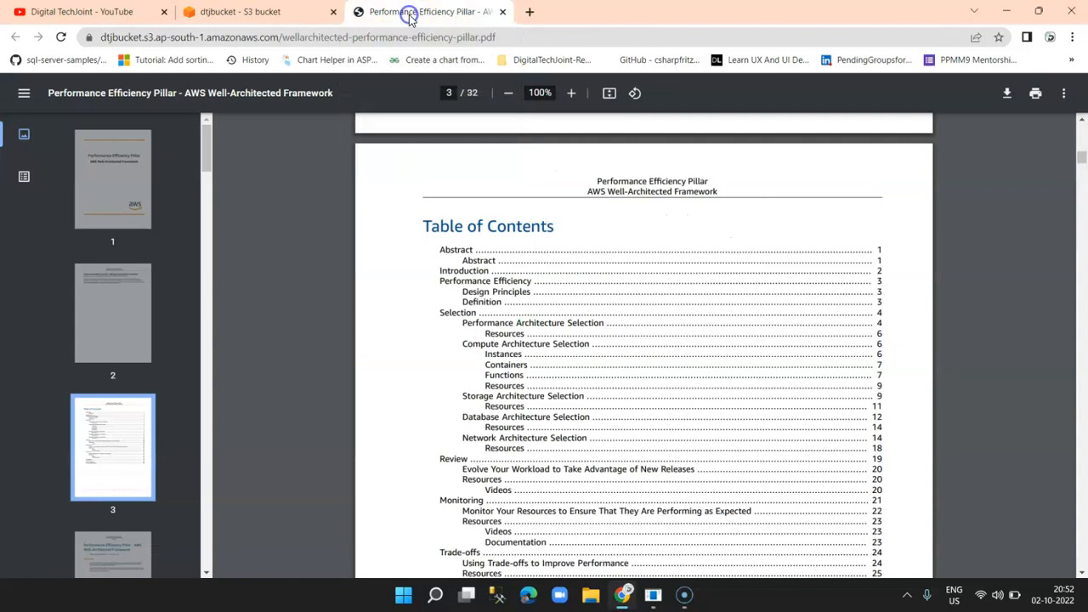
{"action": "left_click", "coordinate": [503, 11]}
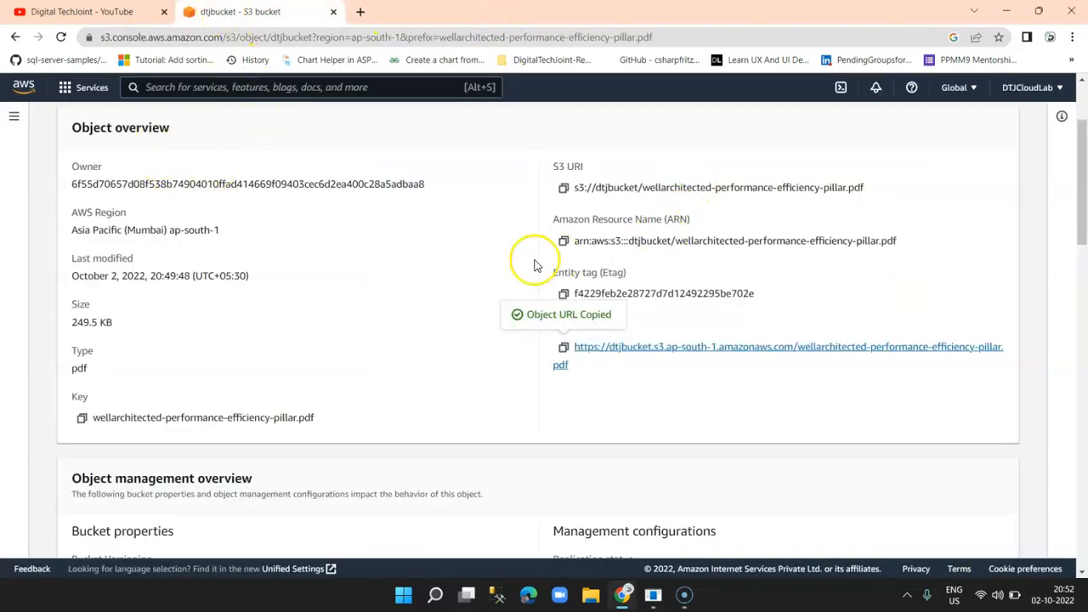
Upload the image Tree.jpg from the local AWS\S3 folder to the root of dtjbucket
{"action": "scroll", "coordinate": [473, 287], "scroll_direction": "up", "scroll_amount": 3}
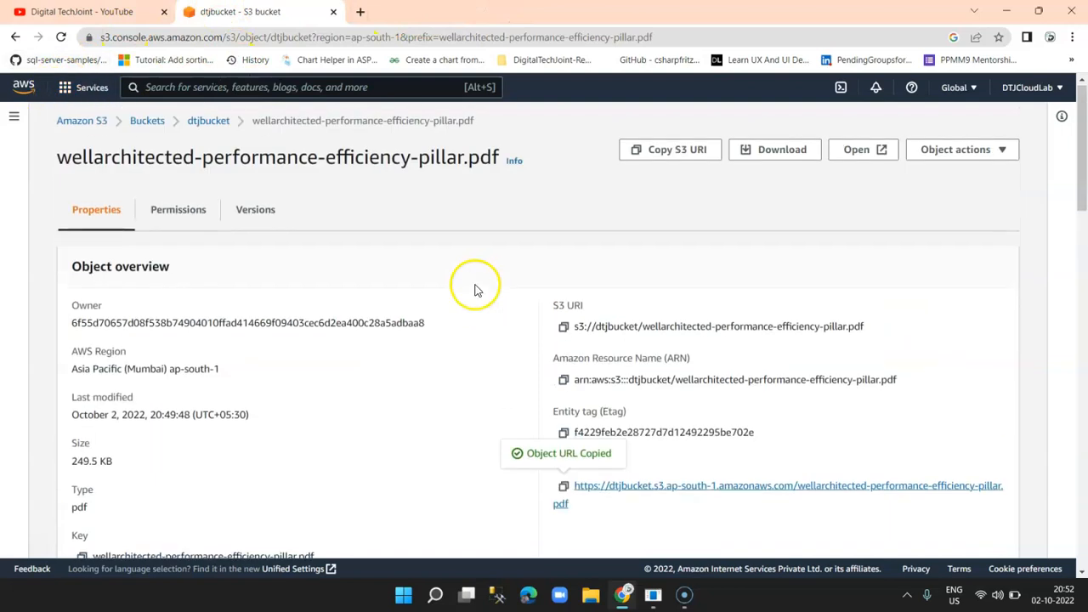
{"action": "left_click", "coordinate": [208, 123]}
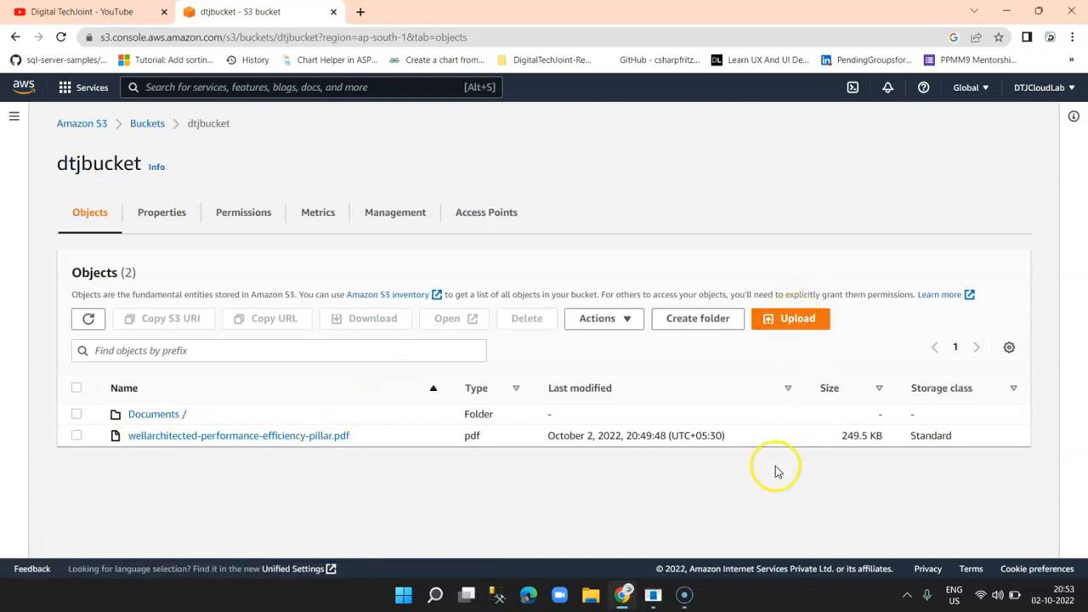
{"action": "left_click", "coordinate": [788, 320]}
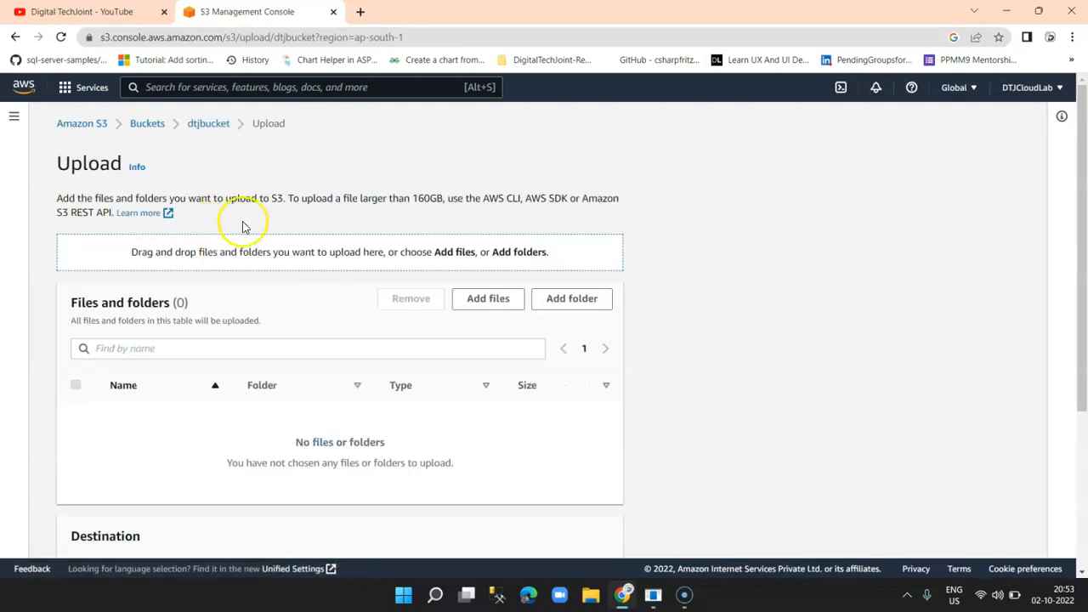
{"action": "left_click", "coordinate": [503, 299]}
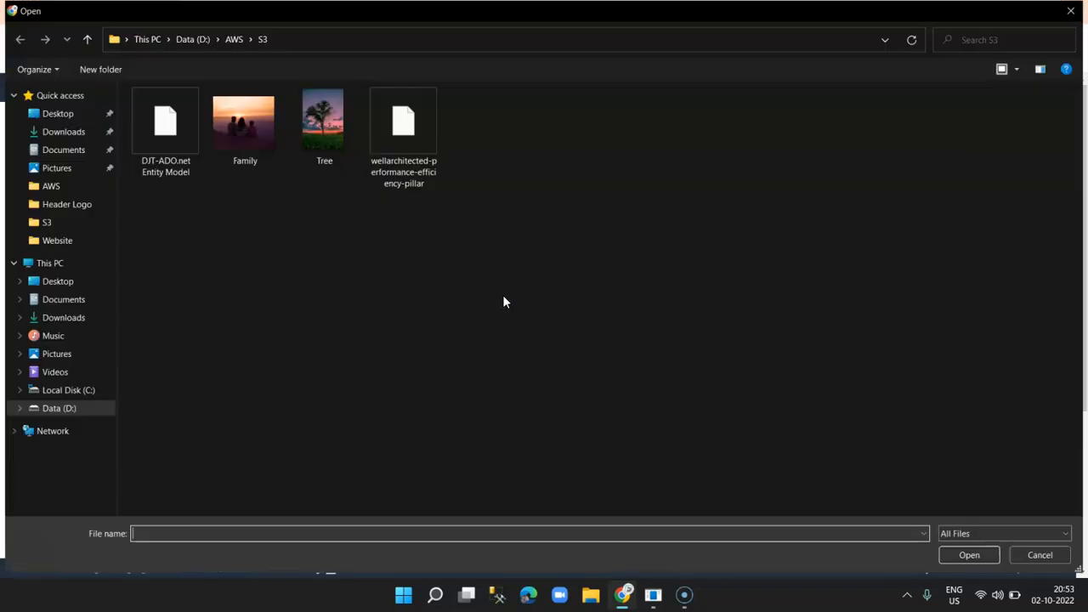
{"action": "double_click", "coordinate": [313, 114]}
{"action": "scroll", "coordinate": [344, 463], "scroll_direction": "down", "scroll_amount": 2}
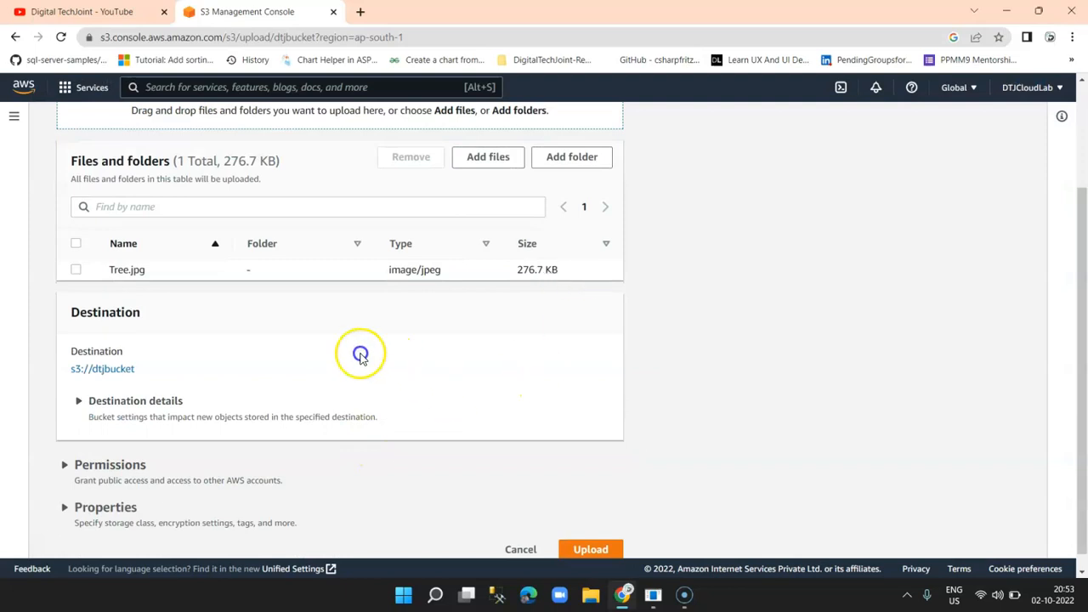
{"action": "left_click", "coordinate": [590, 539]}
{"action": "left_click", "coordinate": [1030, 180]}
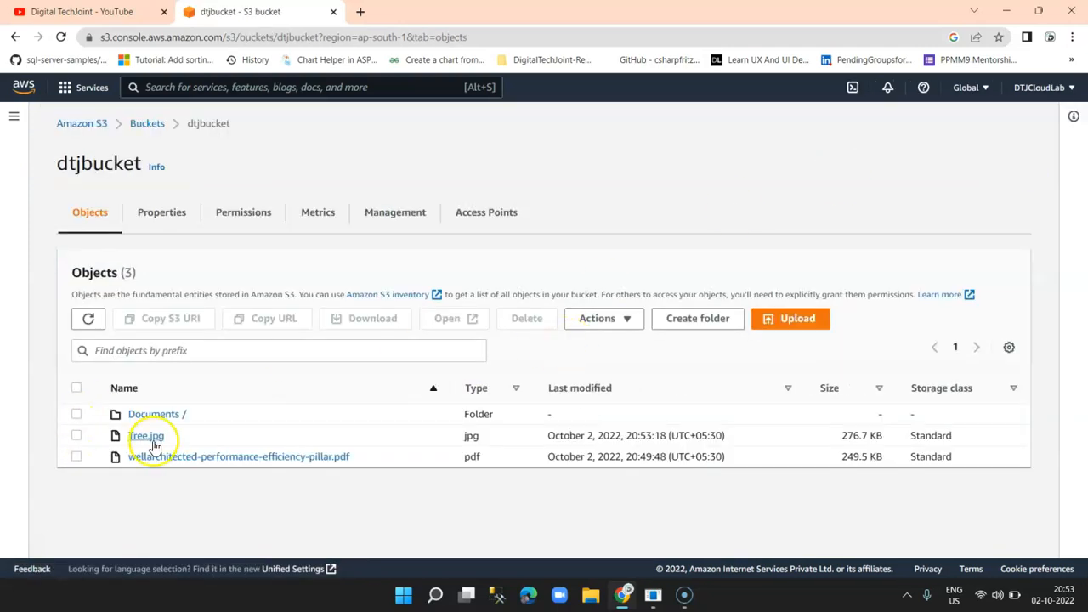
Open Tree.jpg's object details, test public access by opening its object URL in a new browser tab, and close that tab
{"action": "left_click", "coordinate": [145, 438]}
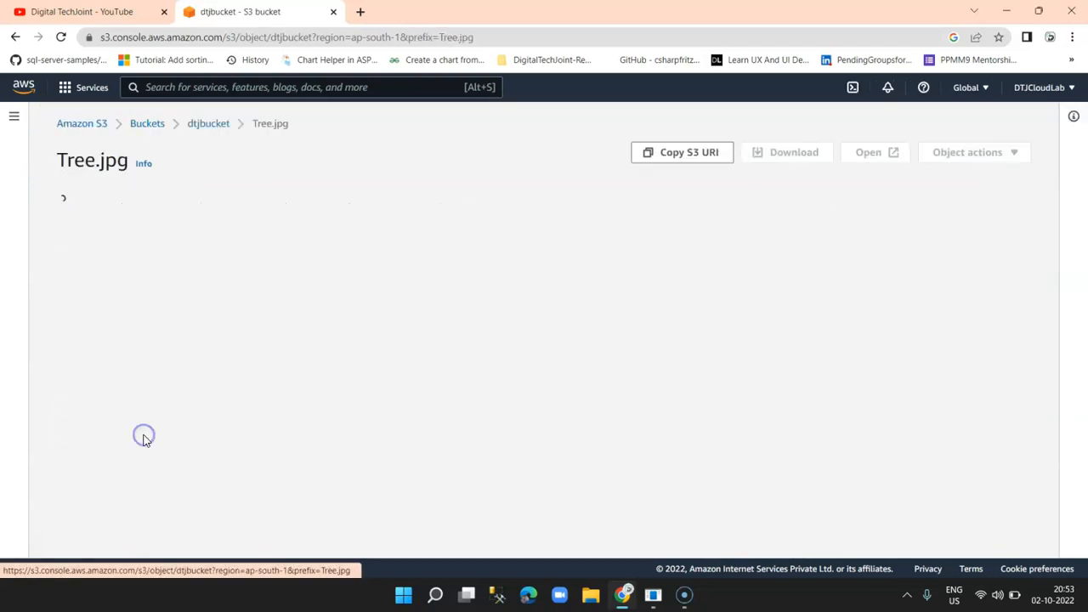
{"action": "scroll", "coordinate": [761, 386], "scroll_direction": "down", "scroll_amount": 2}
{"action": "right_click", "coordinate": [739, 347]}
{"action": "left_click", "coordinate": [789, 361]}
{"action": "left_click", "coordinate": [450, 10]}
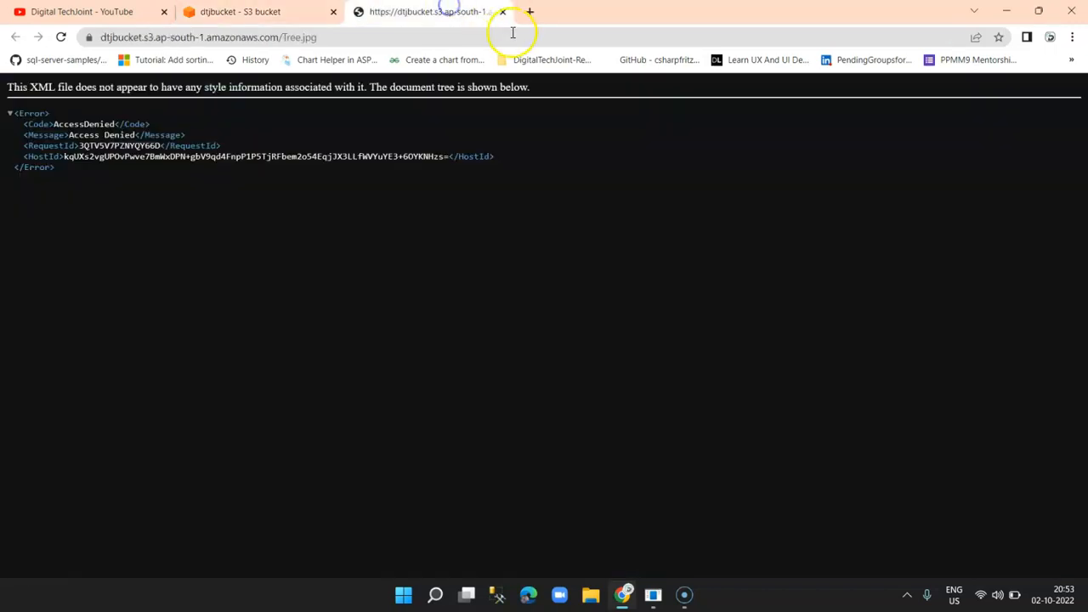
{"action": "left_click", "coordinate": [502, 12]}
{"action": "scroll", "coordinate": [284, 329], "scroll_direction": "up", "scroll_amount": 3}
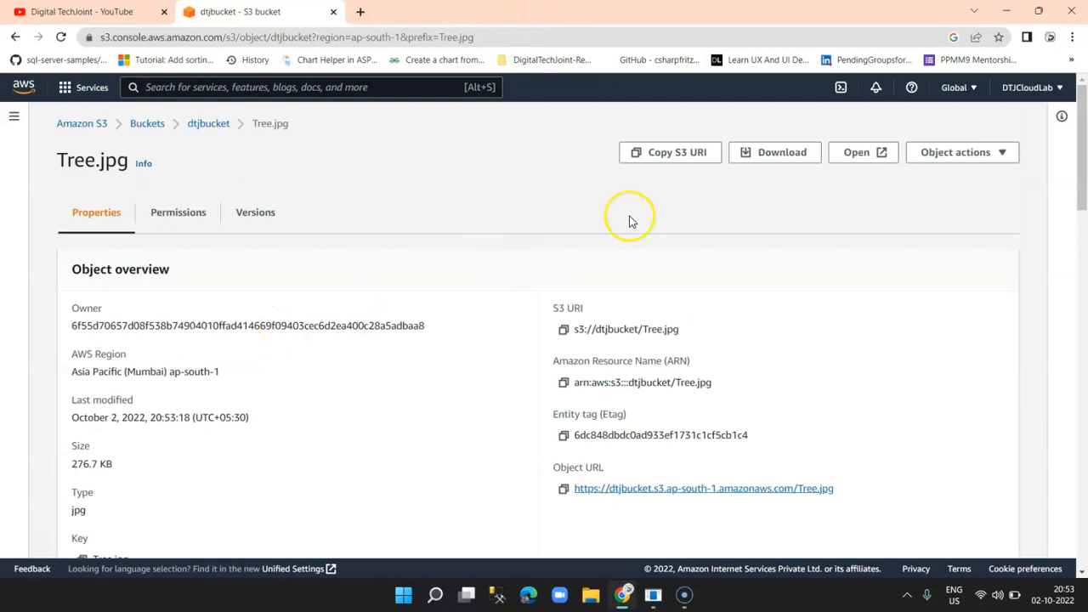
{"action": "left_click", "coordinate": [955, 152]}
{"action": "scroll", "coordinate": [952, 348], "scroll_direction": "down", "scroll_amount": 3}
{"action": "scroll", "coordinate": [951, 366], "scroll_direction": "up", "scroll_amount": 3}
{"action": "left_click", "coordinate": [1031, 212]}
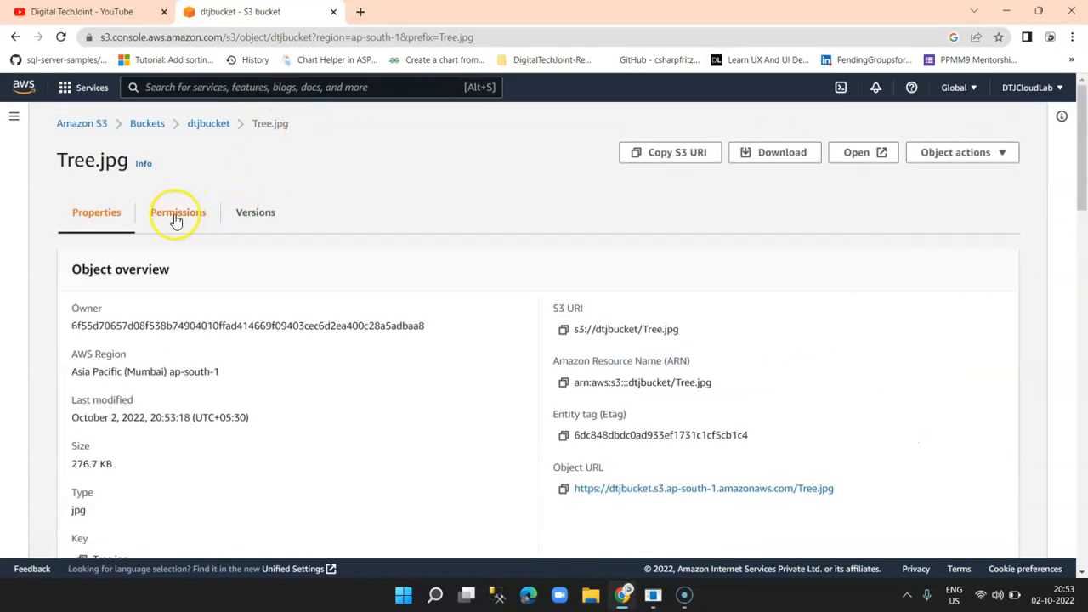
{"action": "left_click", "coordinate": [208, 123]}
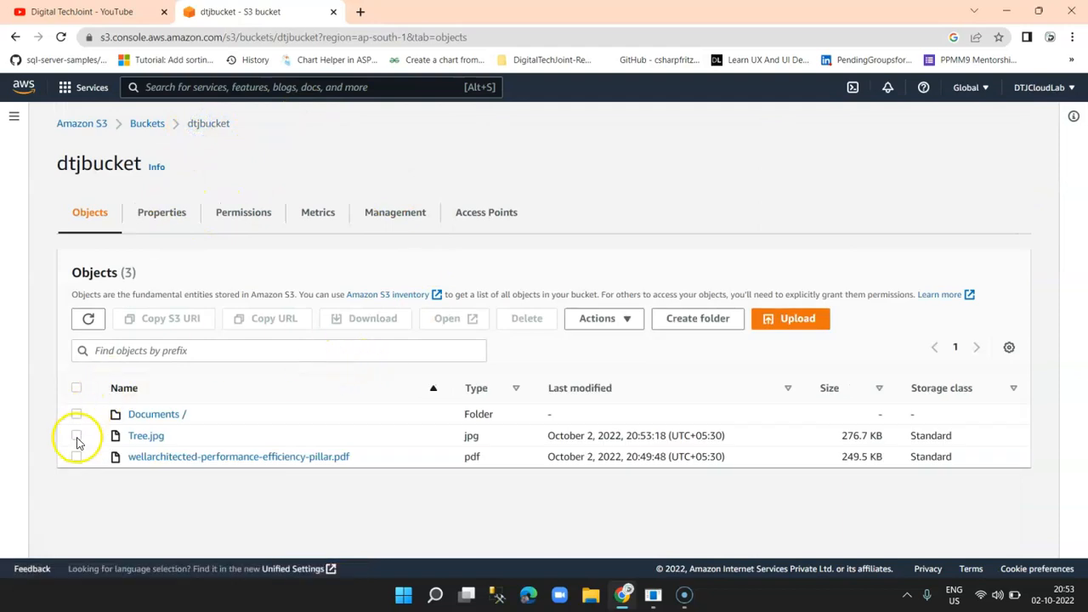
{"action": "left_click", "coordinate": [143, 436]}
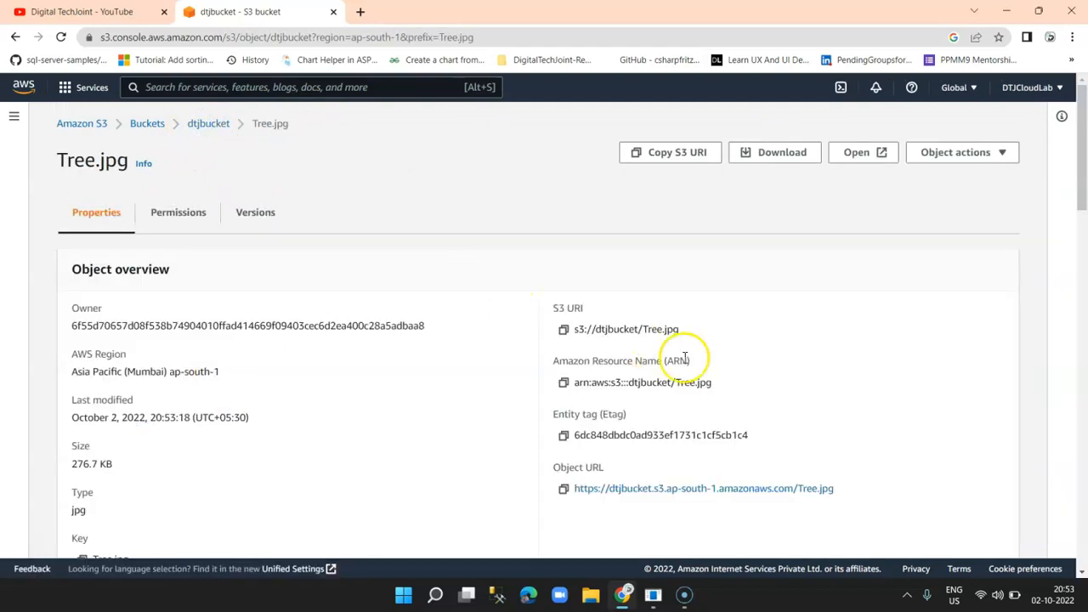
Make the Tree.jpg object public using ACL and close the resulting status page
{"action": "left_click", "coordinate": [966, 152]}
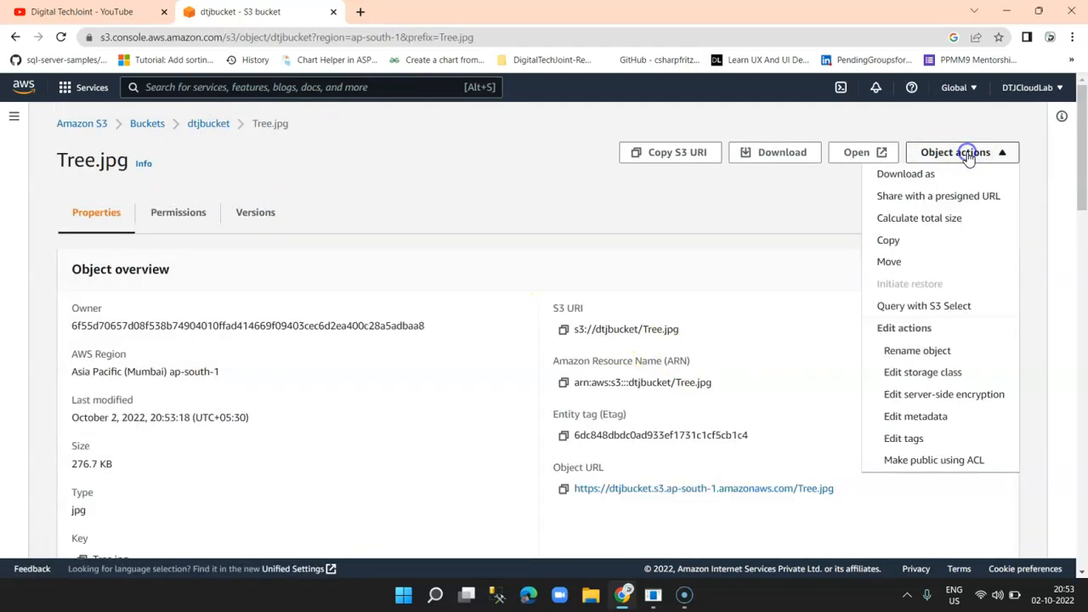
{"action": "left_click", "coordinate": [917, 459]}
{"action": "left_click", "coordinate": [575, 431]}
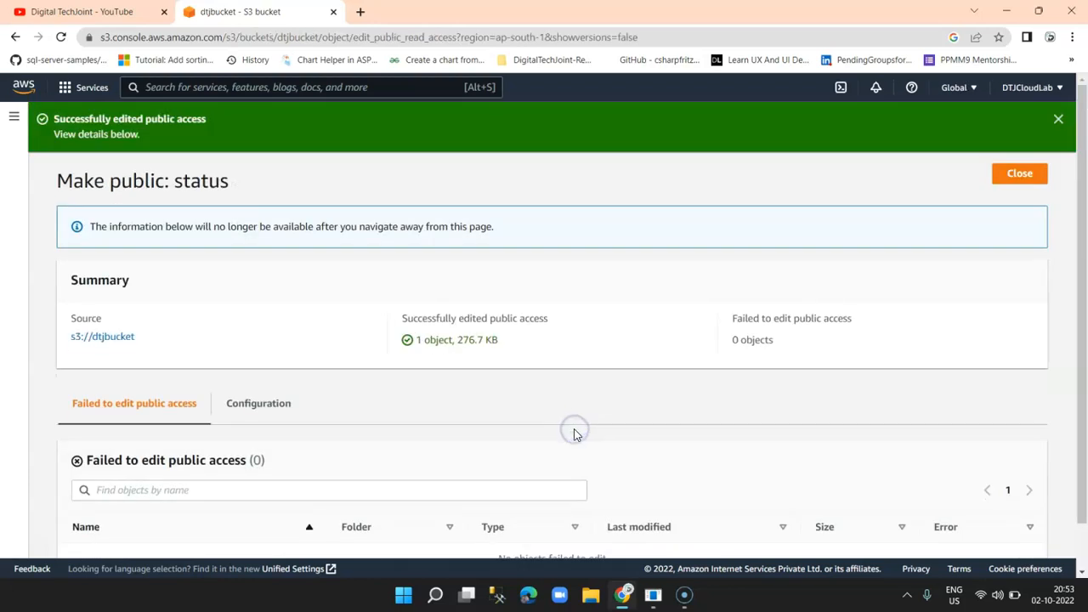
{"action": "left_click", "coordinate": [1016, 175]}
Open Tree.jpg's object URL in a new browser tab, view the image and return to the dtjbucket console tab
{"action": "scroll", "coordinate": [432, 328], "scroll_direction": "down", "scroll_amount": 3}
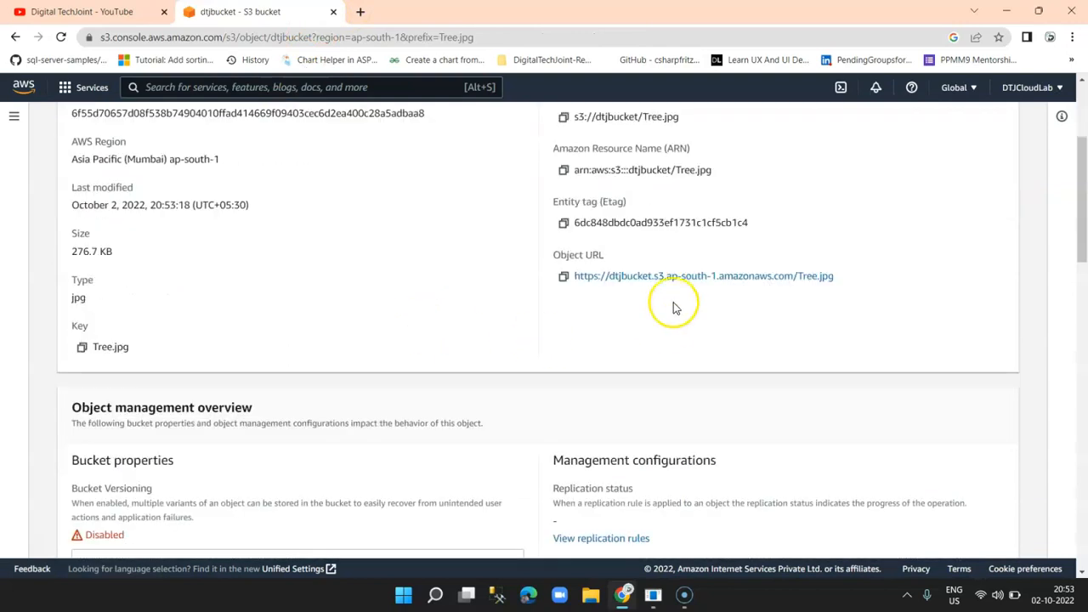
{"action": "right_click", "coordinate": [677, 280]}
{"action": "left_click", "coordinate": [697, 293]}
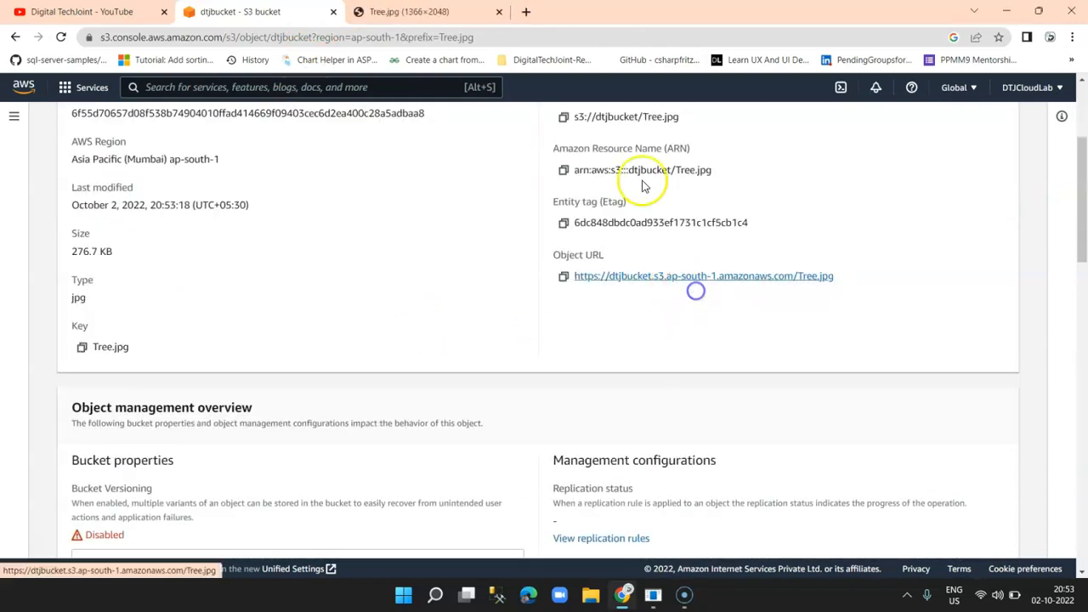
{"action": "left_click", "coordinate": [439, 10]}
{"action": "left_click", "coordinate": [248, 10]}
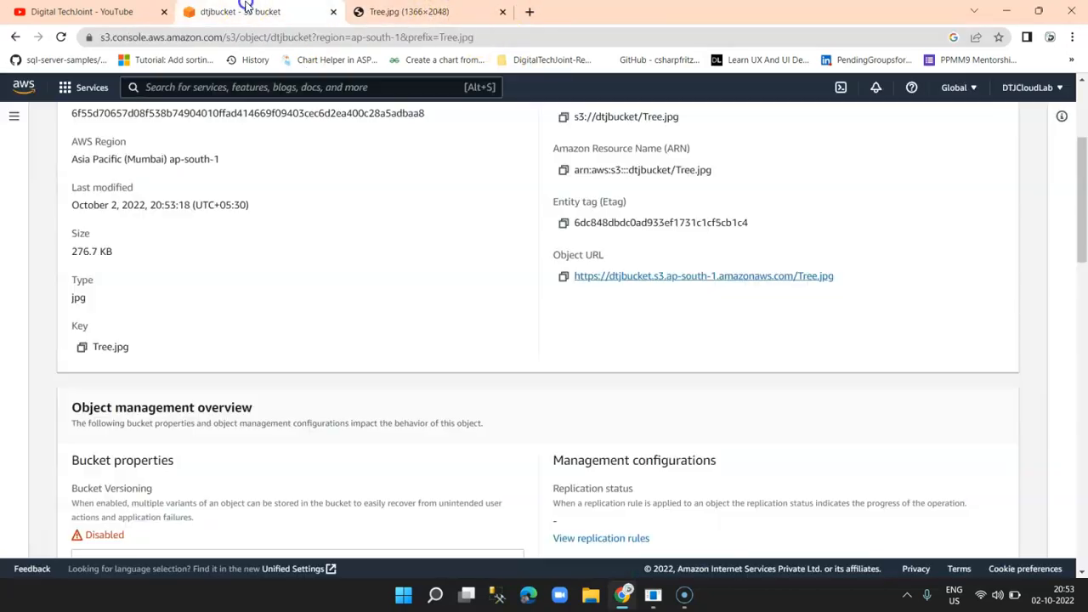